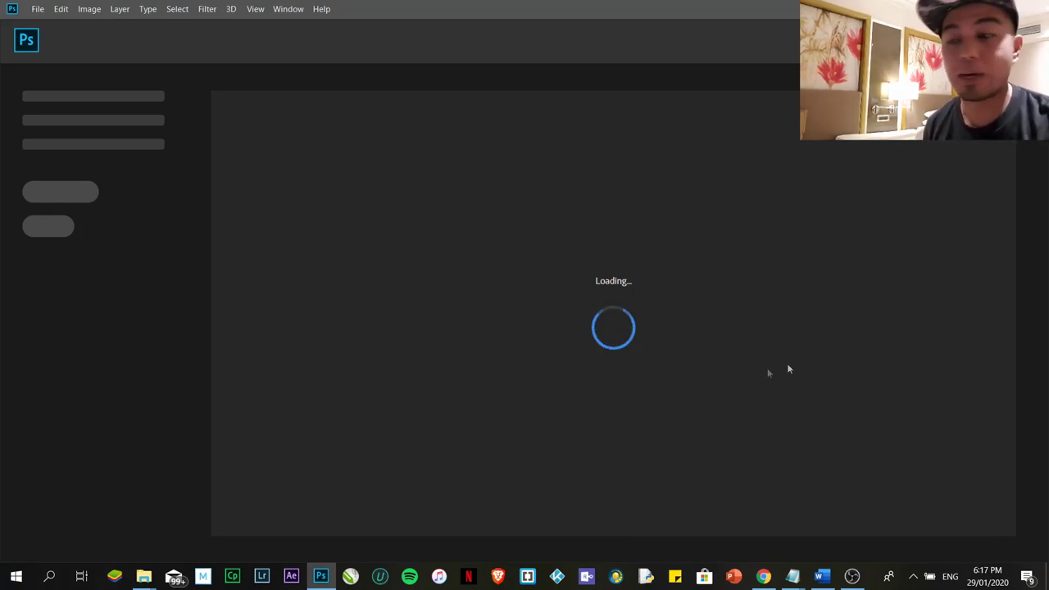
# Step: Bring the Resources folder forward and review Blue BG.jpg, Celerio.png and Fixy Details.docx
pyautogui.moveTo(144, 576)
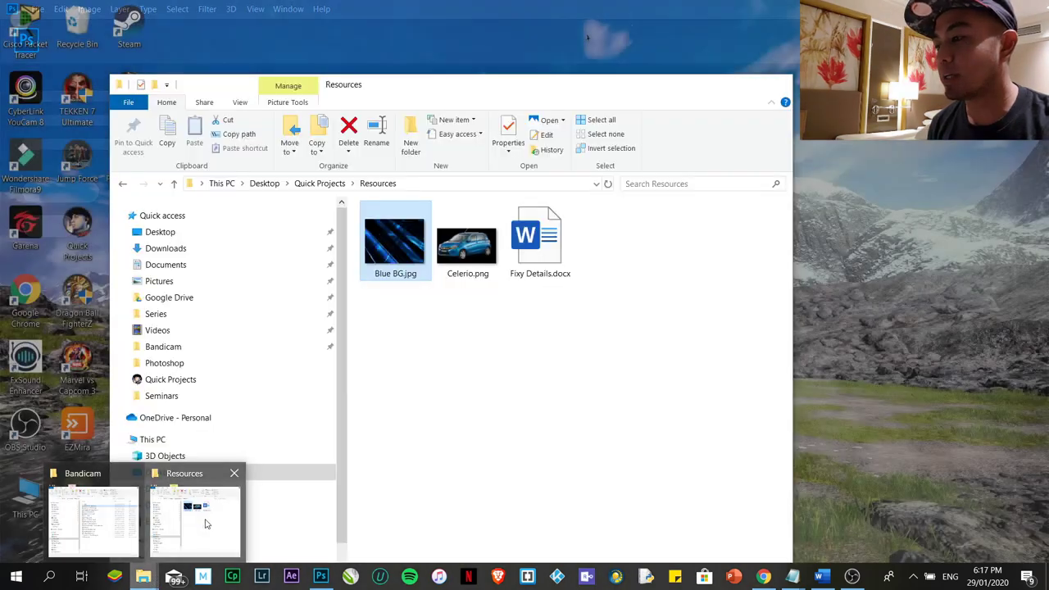
pyautogui.click(203, 523)
pyautogui.moveTo(533, 96); pyautogui.dragTo(602, 84)
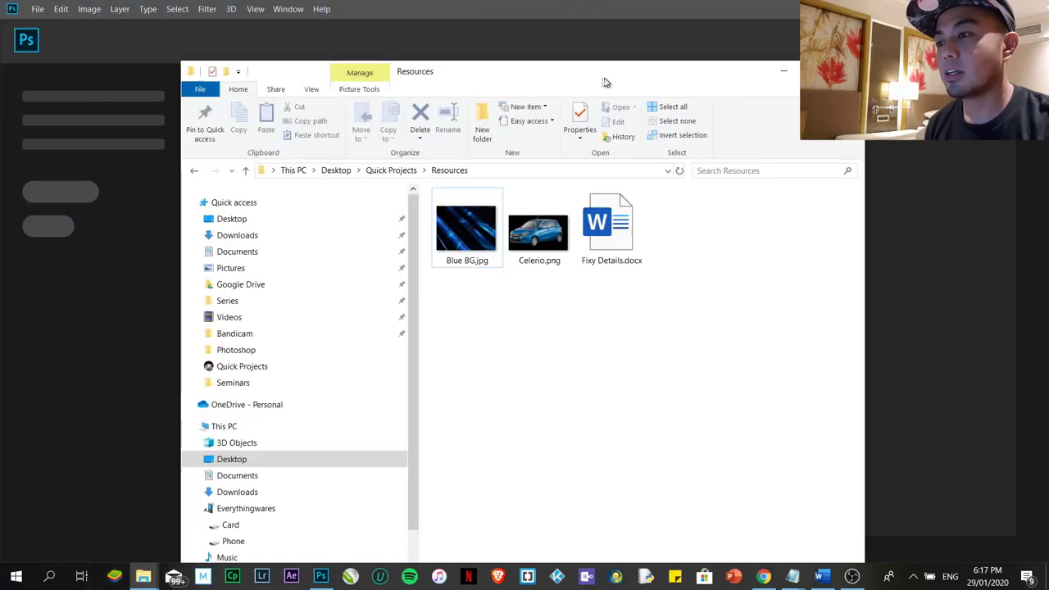
pyautogui.moveTo(661, 323); pyautogui.dragTo(443, 211)
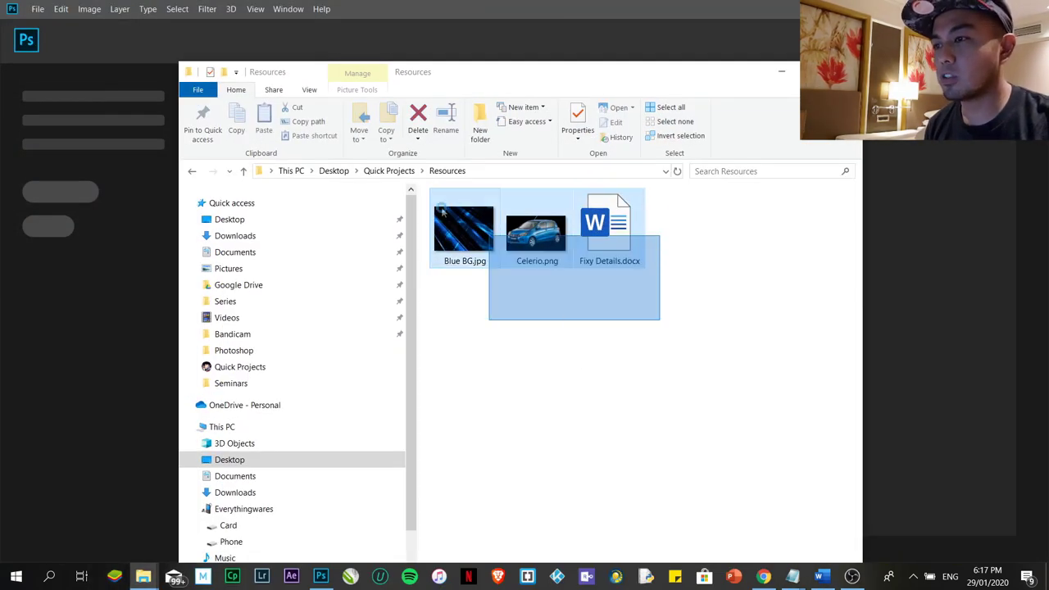
pyautogui.click(551, 339)
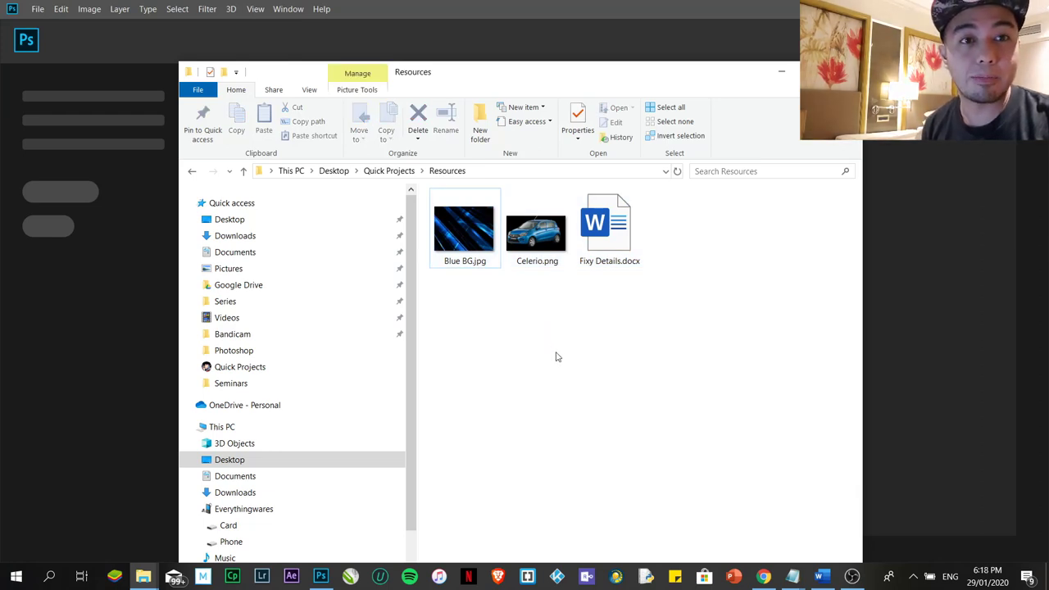
pyautogui.click(464, 236)
pyautogui.click(534, 250)
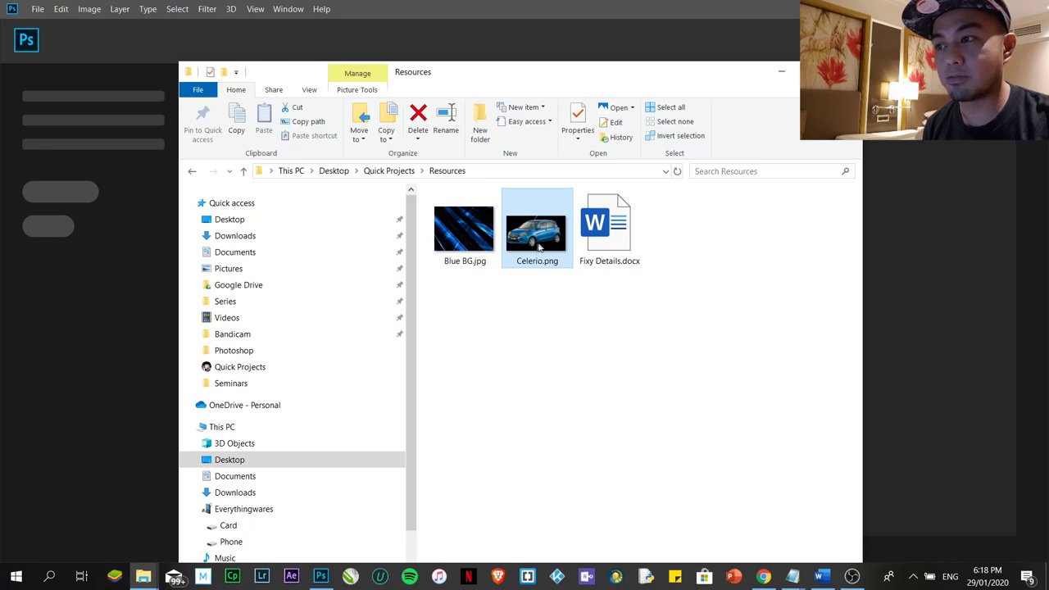
pyautogui.click(628, 238)
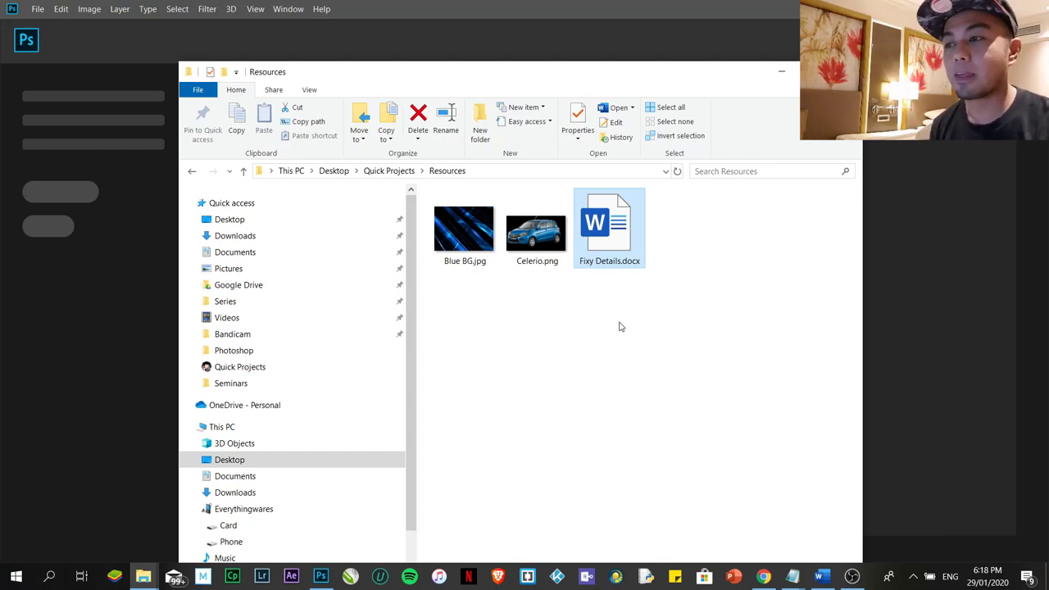
# Step: Reselect Celerio.png, close the Chrome window, and minimize the Resources folder
pyautogui.click(537, 233)
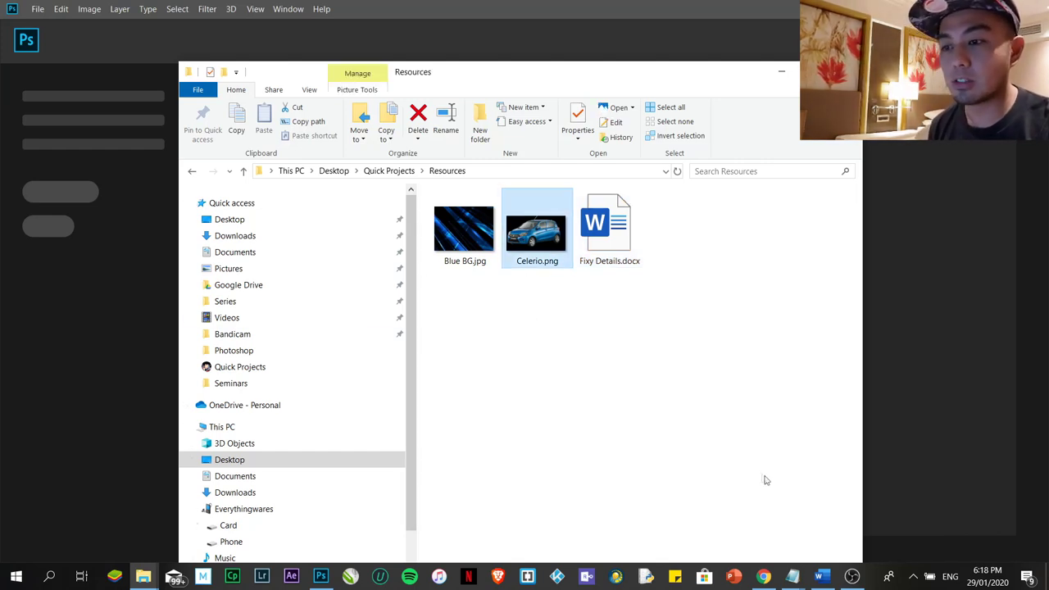
pyautogui.moveTo(763, 576)
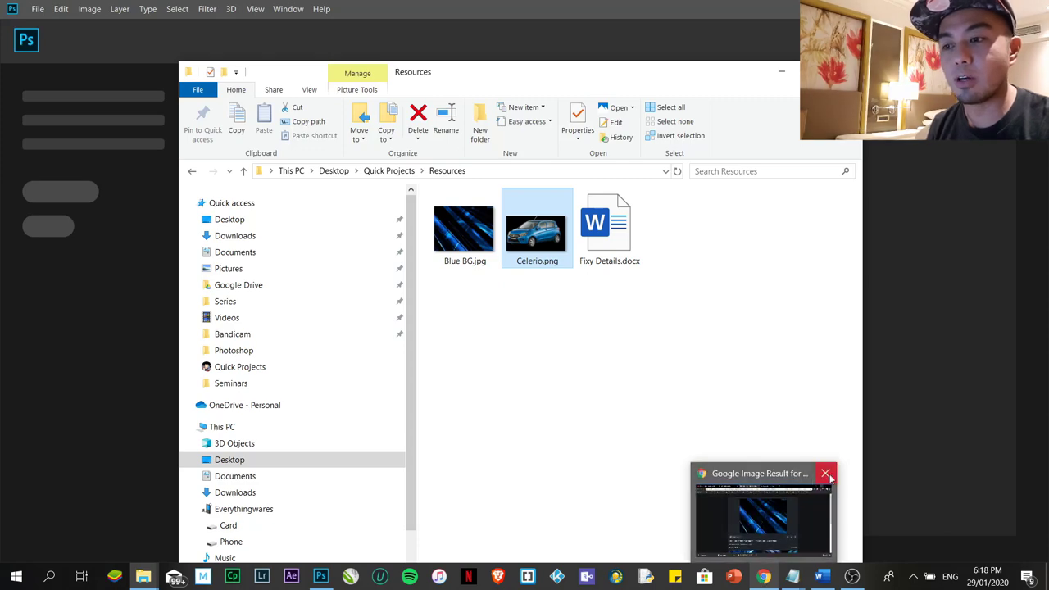
pyautogui.click(826, 473)
pyautogui.click(780, 73)
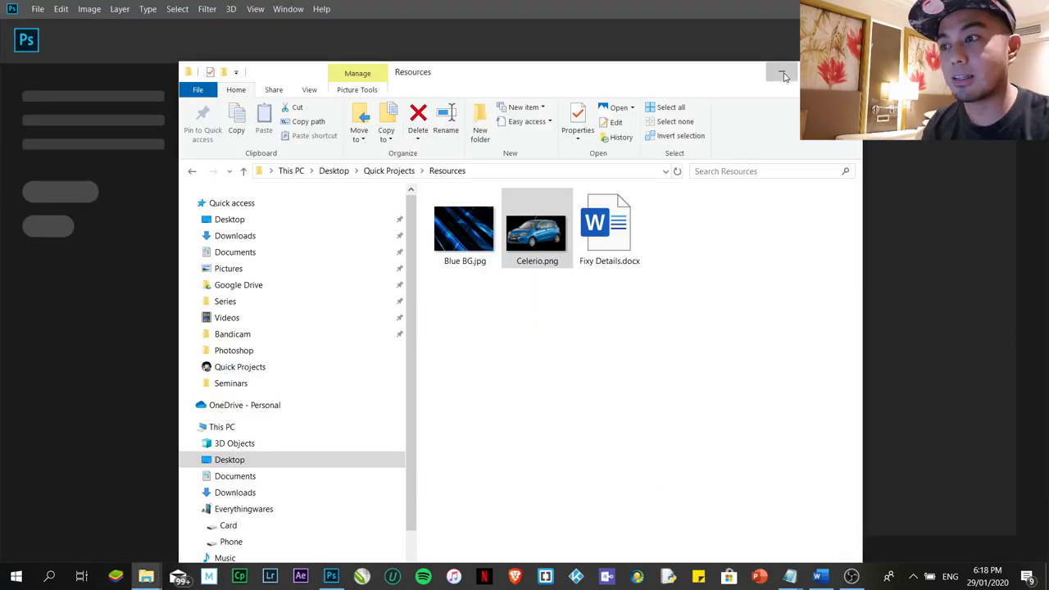
# Step: Launch Google Chrome from Windows search, maximize it, and reveal the image search tools
pyautogui.press('super')
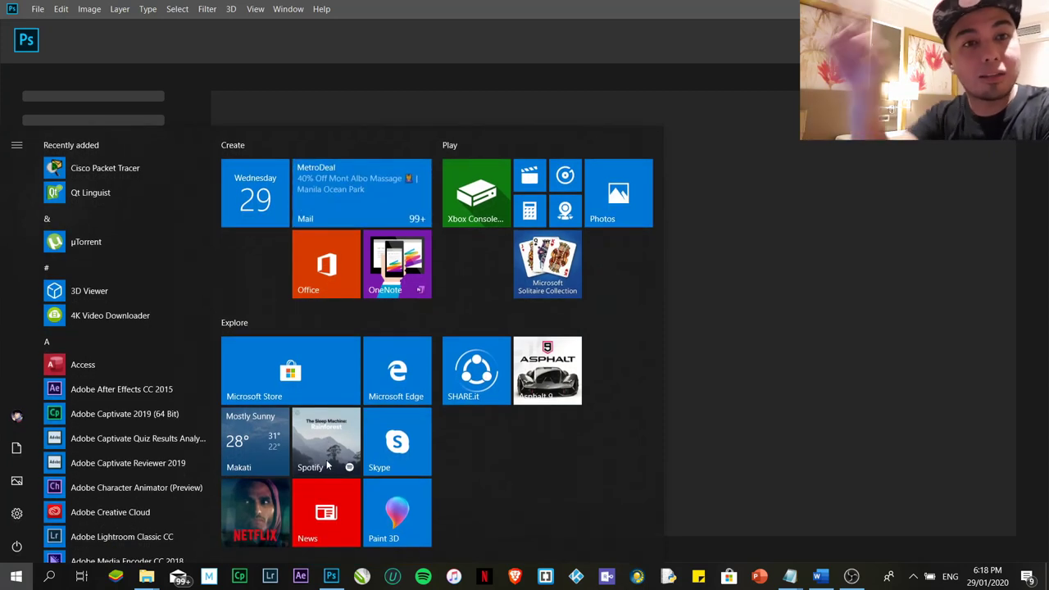
pyautogui.write('chrome')
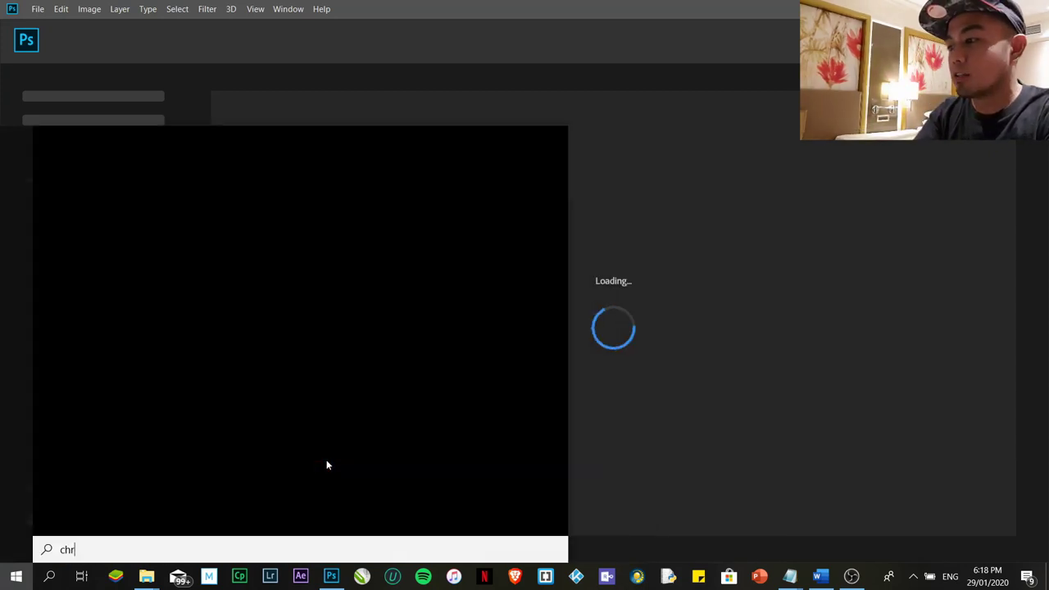
pyautogui.press('Return')
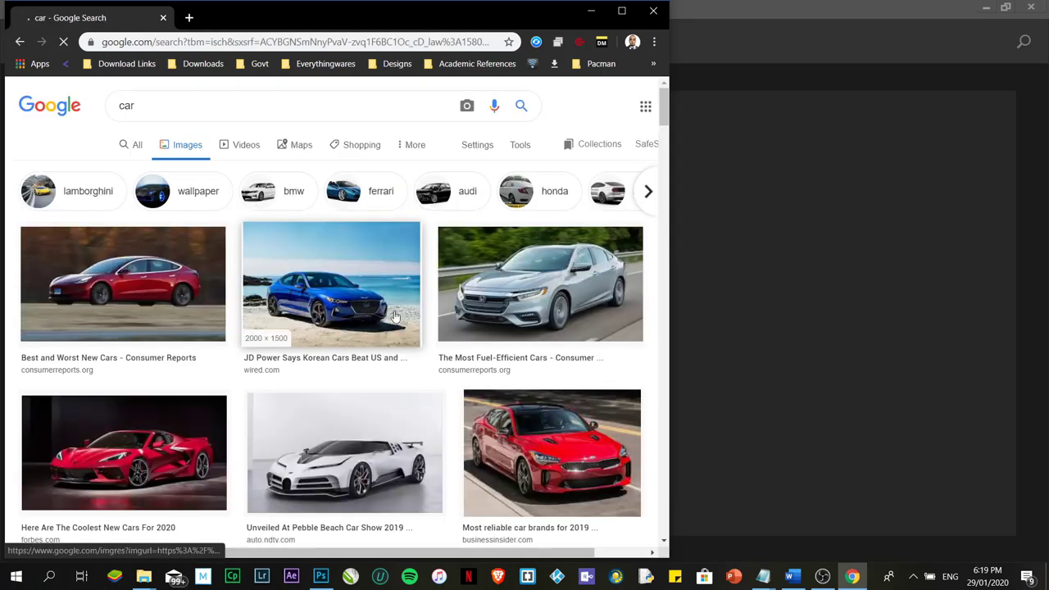
pyautogui.click(622, 11)
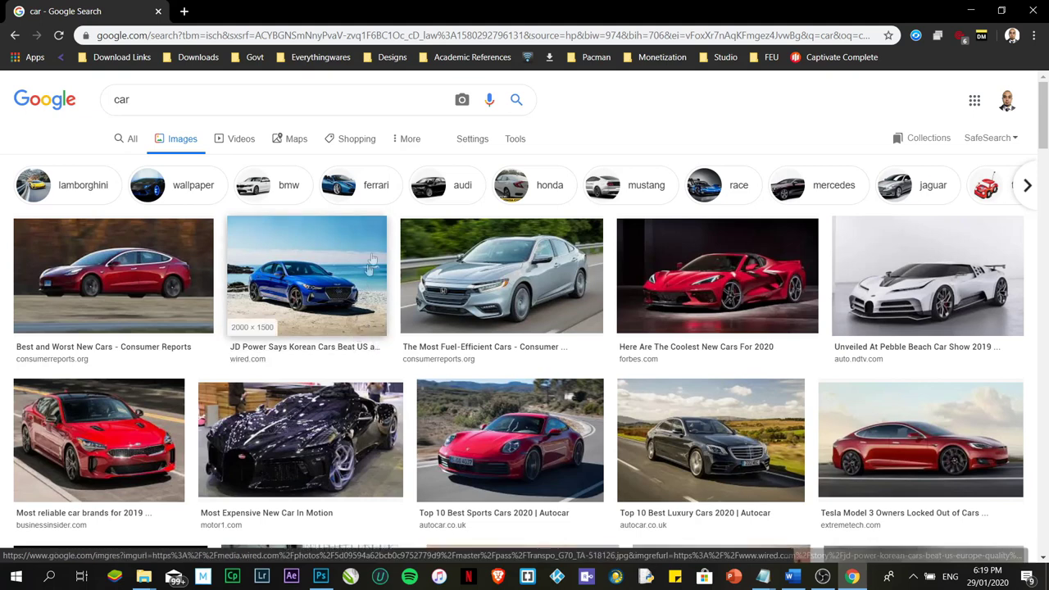
pyautogui.click(515, 139)
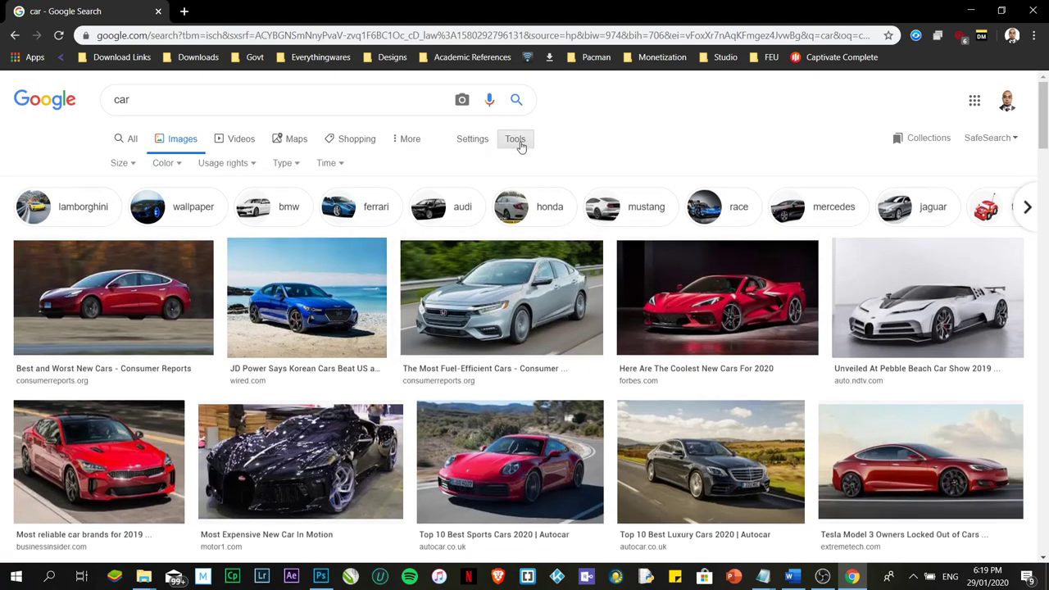
# Step: Filter the car image results to Transparent and preview the Suzuki Celerio
pyautogui.click(170, 164)
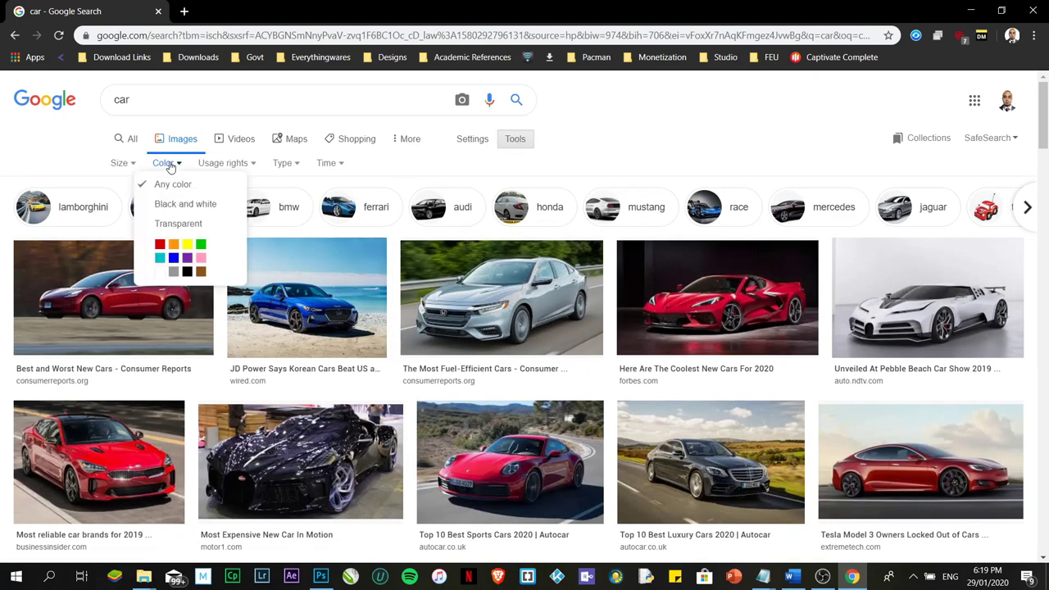
pyautogui.click(173, 226)
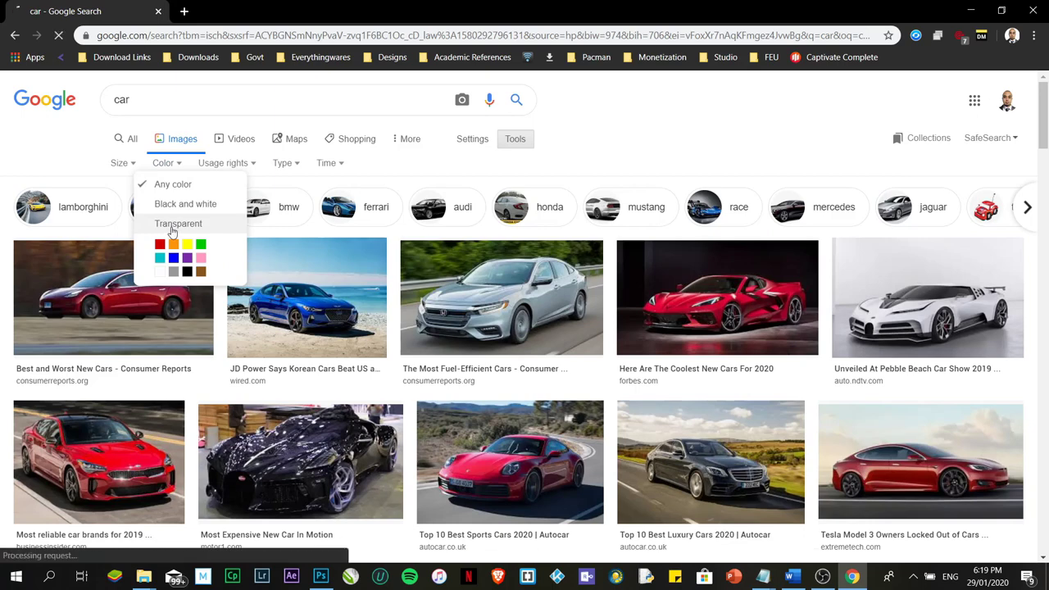
pyautogui.scroll(-3, 536, 356)
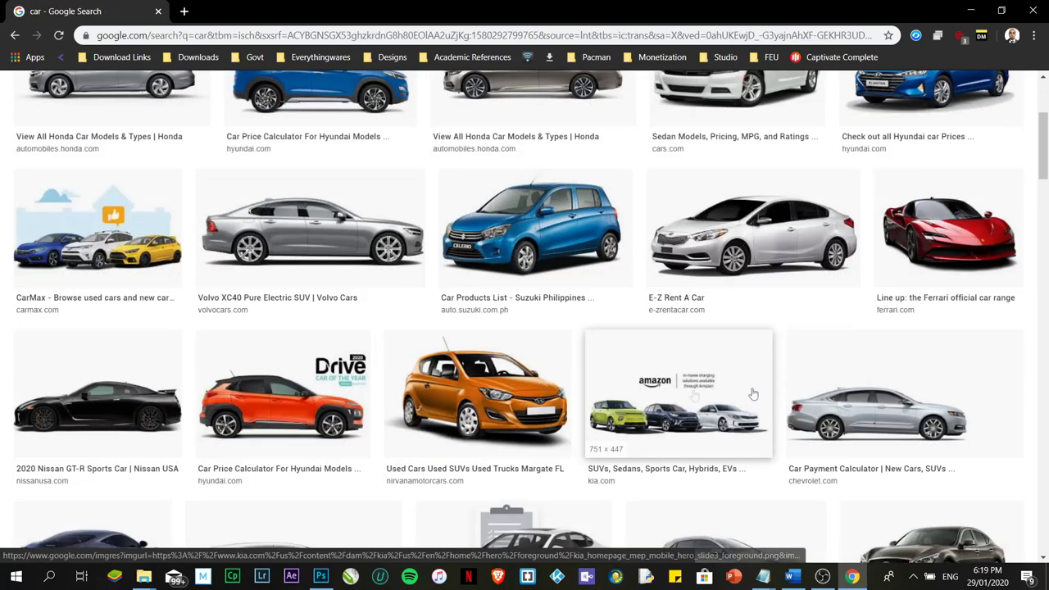
pyautogui.click(527, 246)
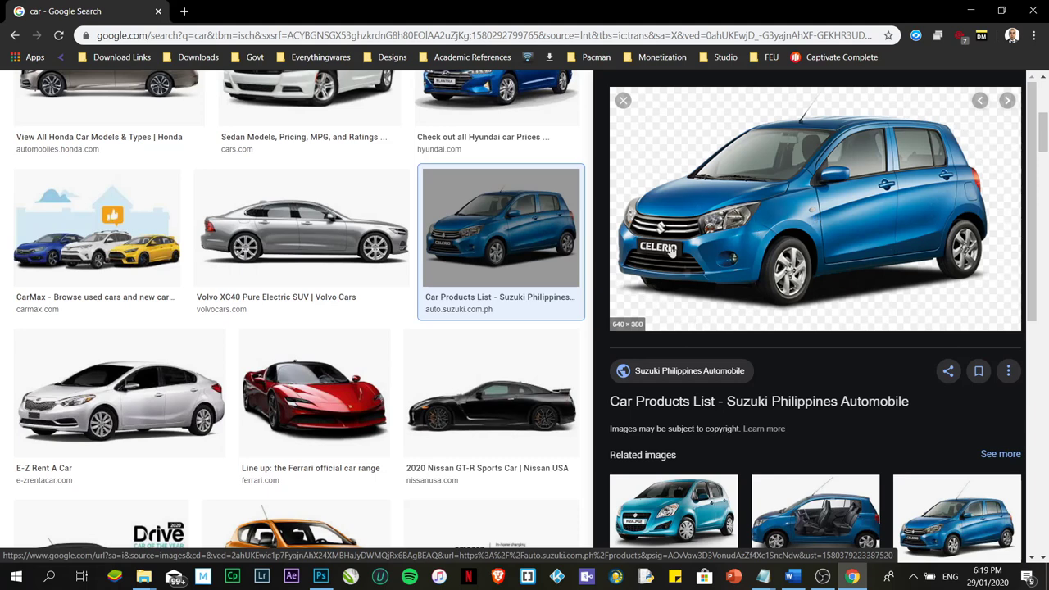
# Step: Open the Celerio image in a new tab, cancel Save image as, and return to the results
pyautogui.rightClick(761, 220)
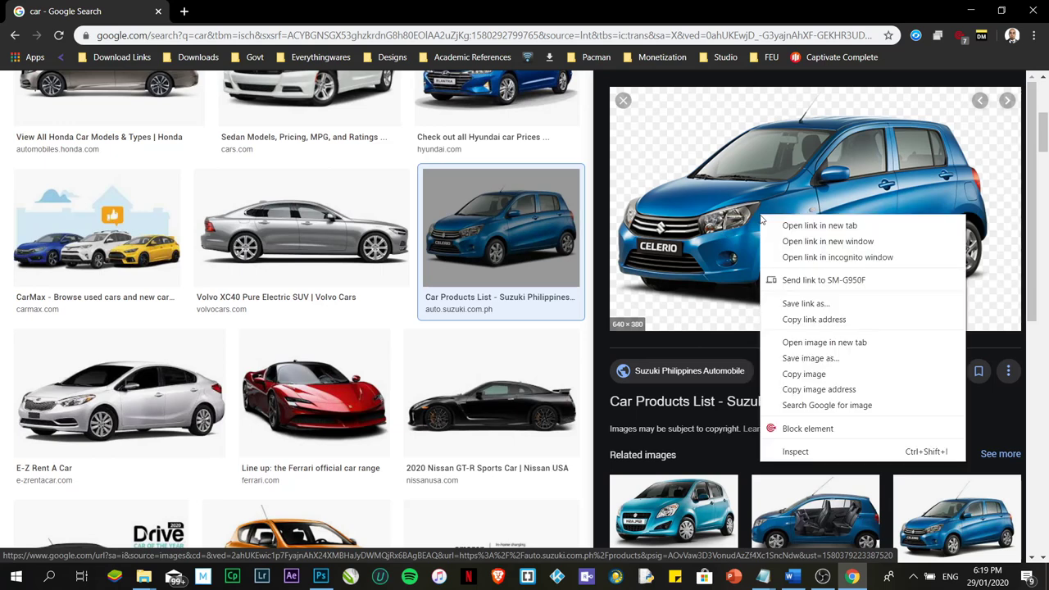
pyautogui.click(810, 344)
pyautogui.click(242, 11)
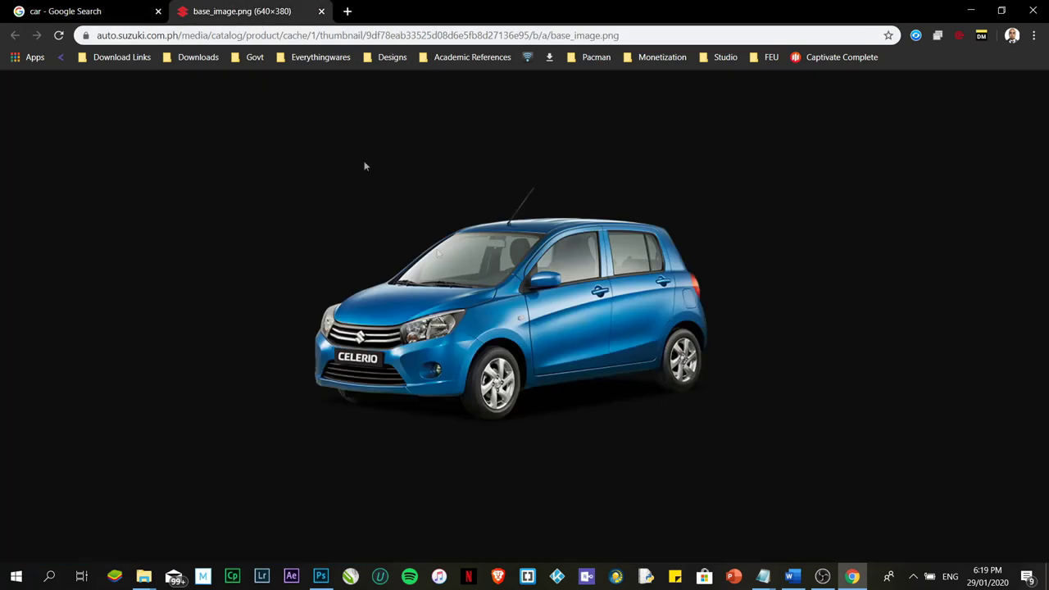
pyautogui.rightClick(510, 308)
pyautogui.click(545, 345)
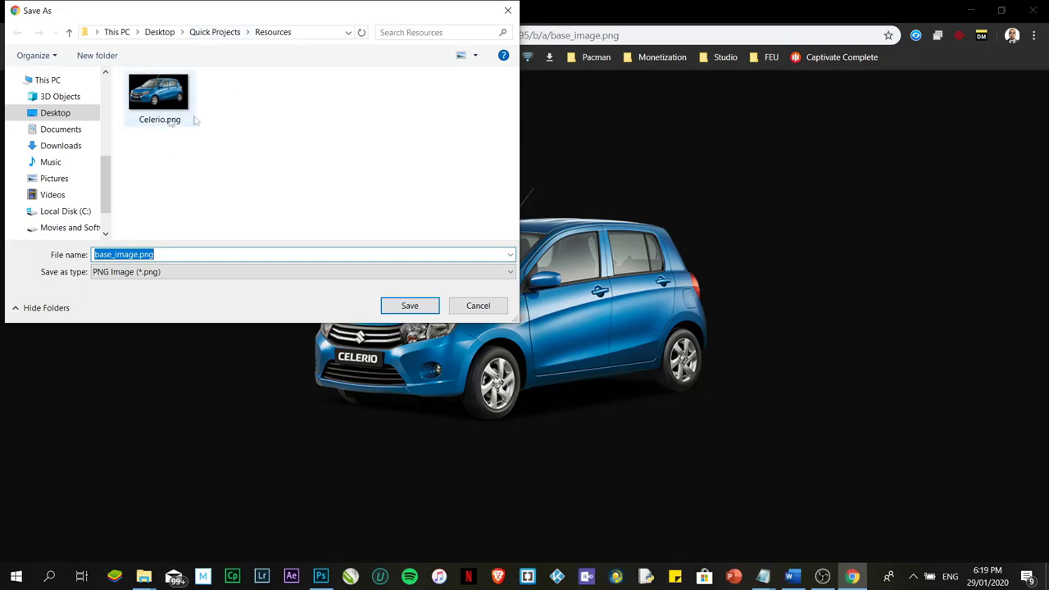
pyautogui.click(459, 303)
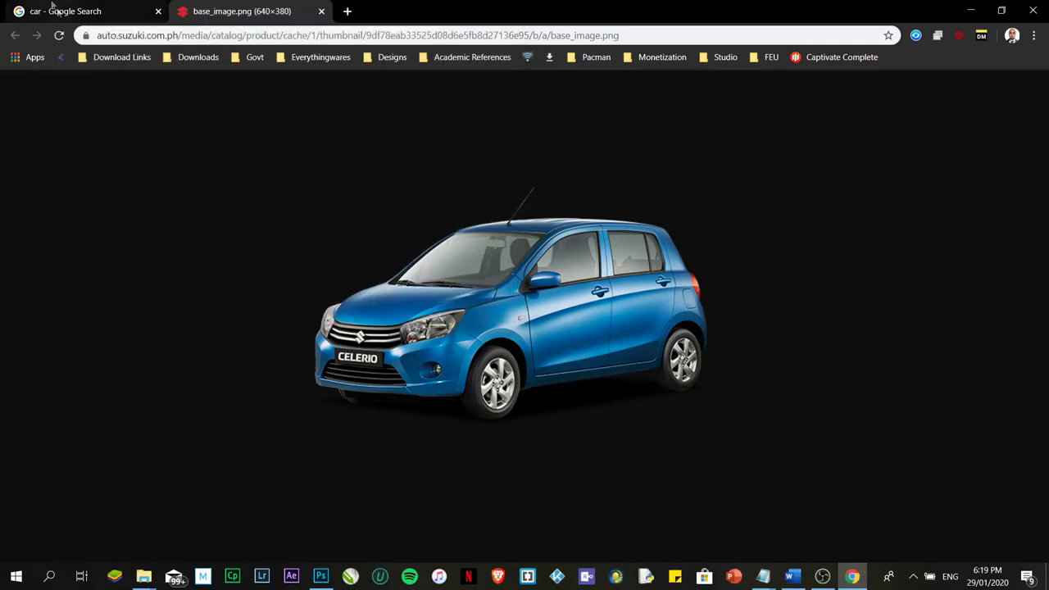
pyautogui.click(62, 13)
# Step: Go to Google Images and search for a blue abstract background
pyautogui.scroll(5, 191, 102)
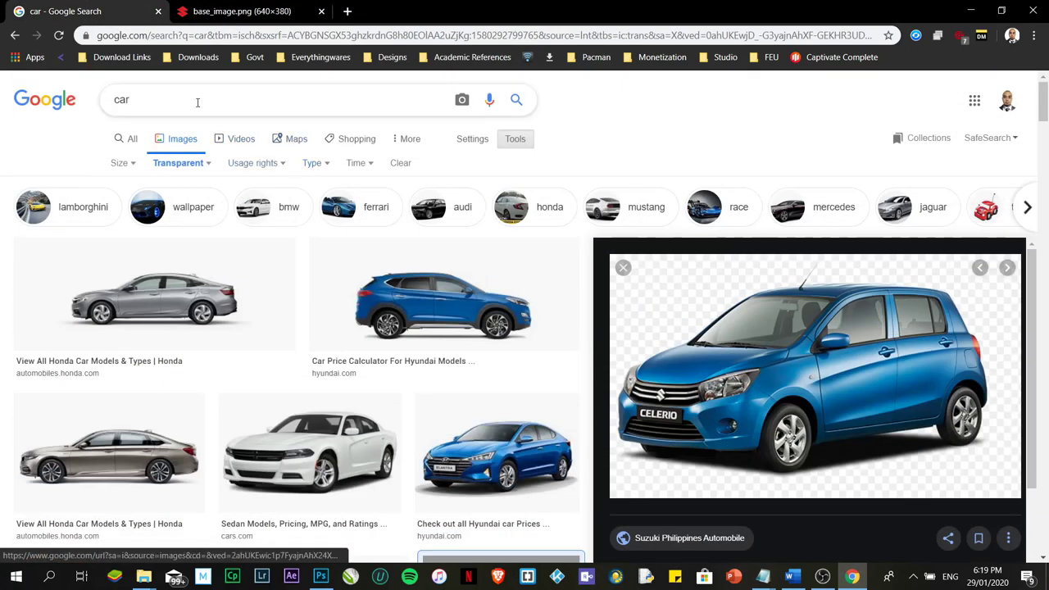
pyautogui.click(232, 11)
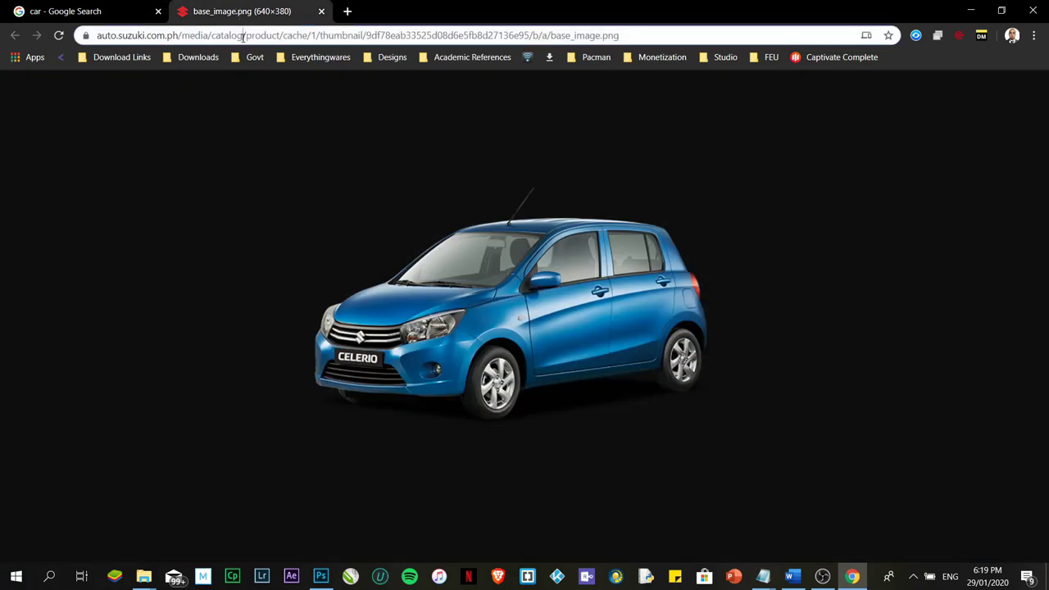
pyautogui.click(241, 35)
pyautogui.write('imag')
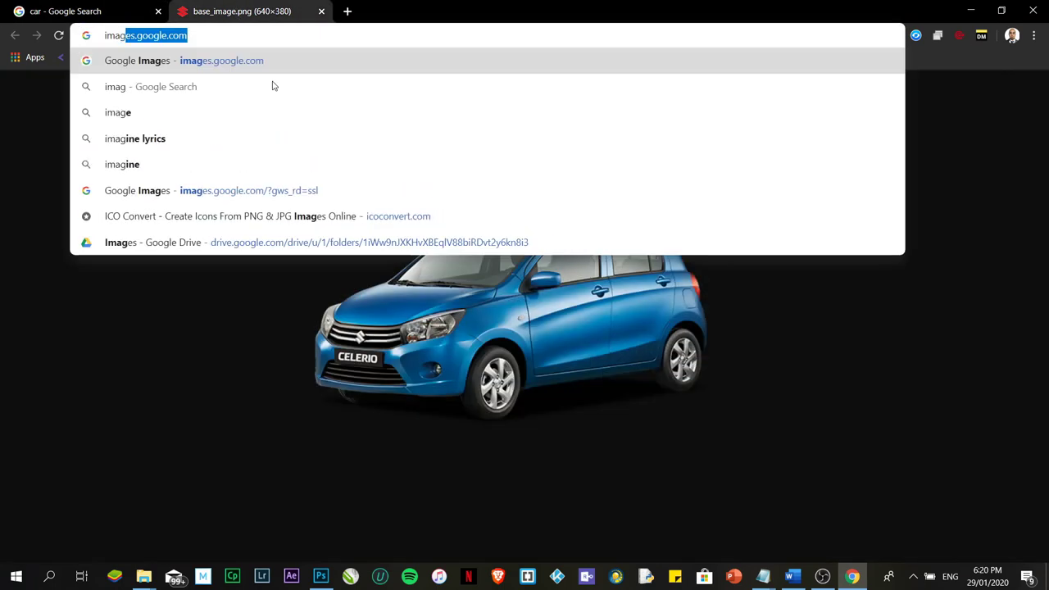
pyautogui.press('Return')
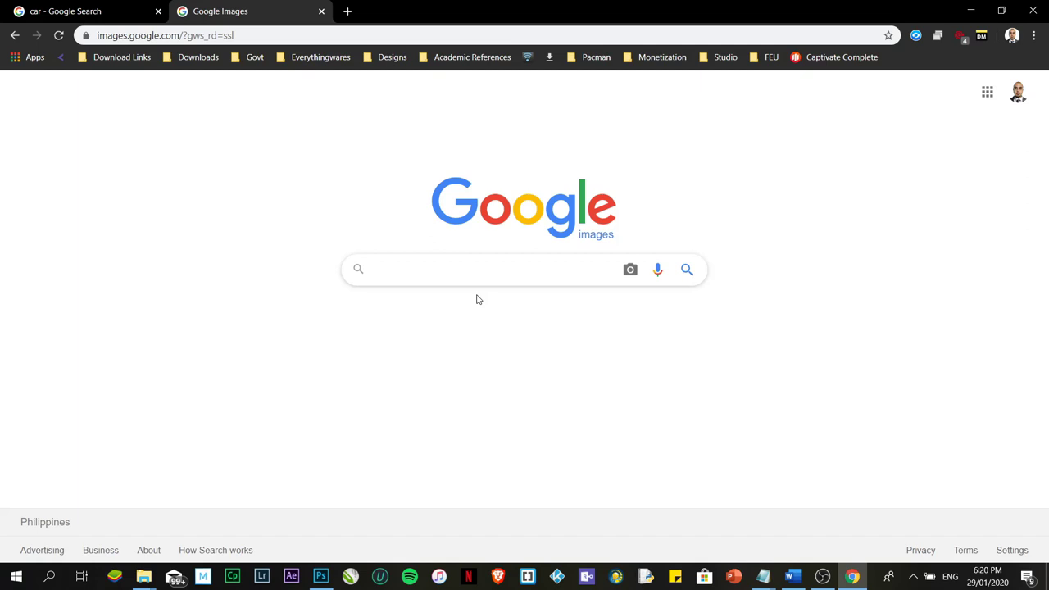
pyautogui.write('lu')
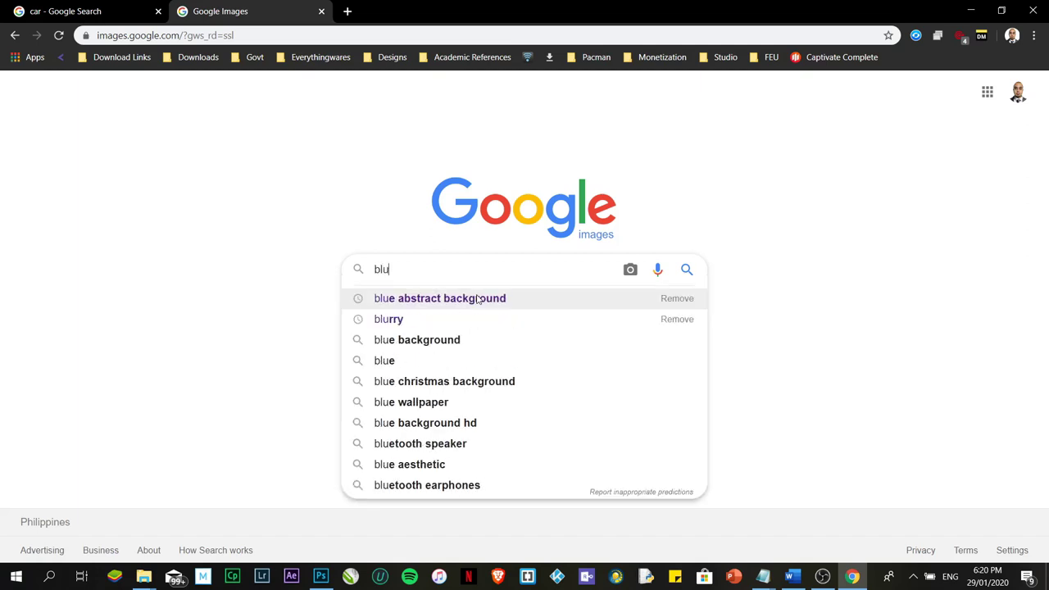
pyautogui.click(480, 302)
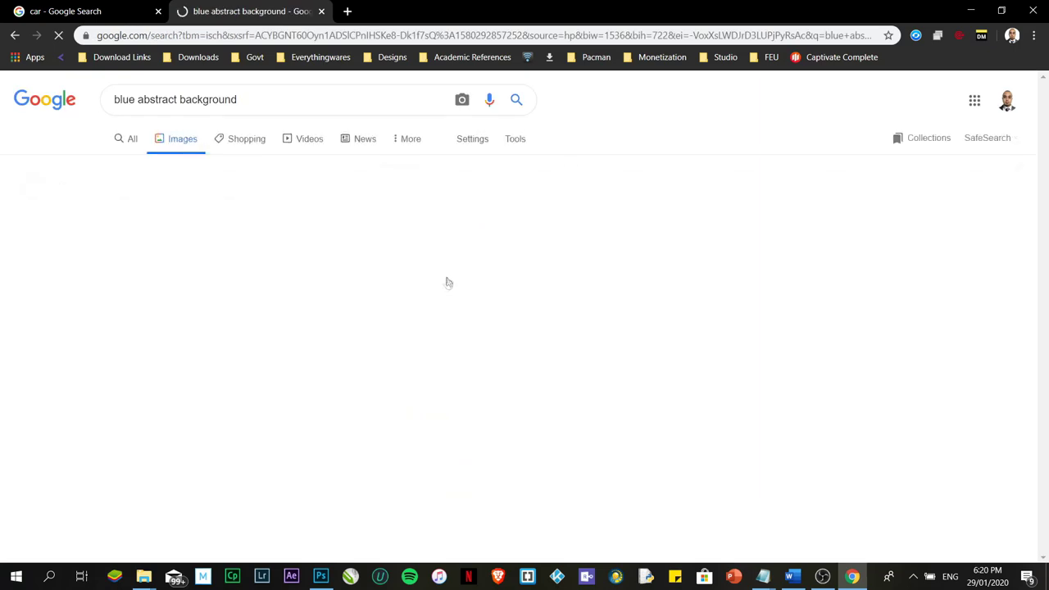
# Step: Open the dark blue abstract wallpaper full size in a new tab, then minimize Chrome
pyautogui.scroll(-1, 681, 299)
pyautogui.scroll(-6, 277, 417)
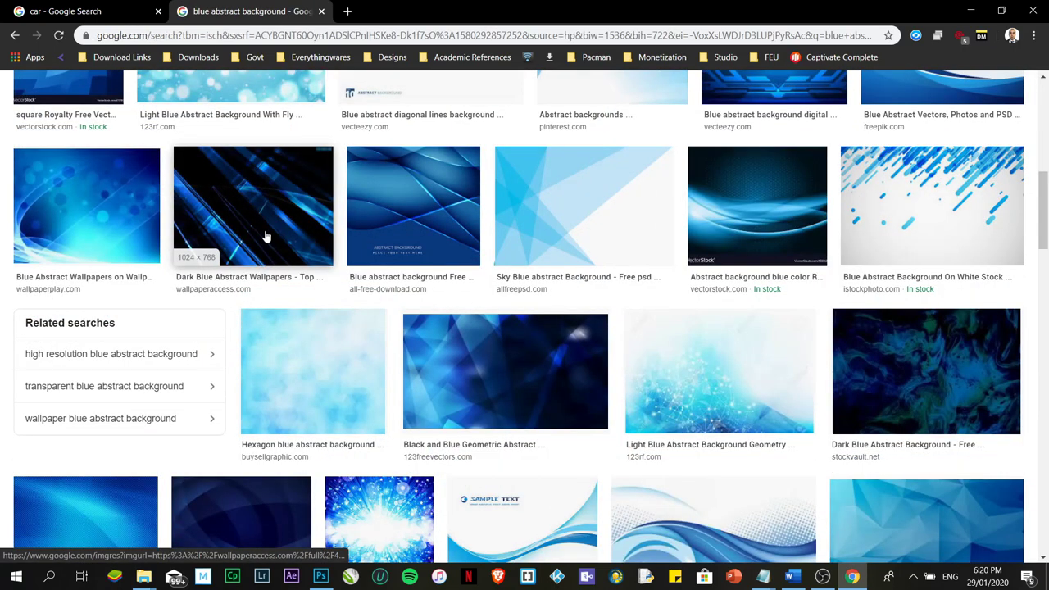
pyautogui.click(265, 236)
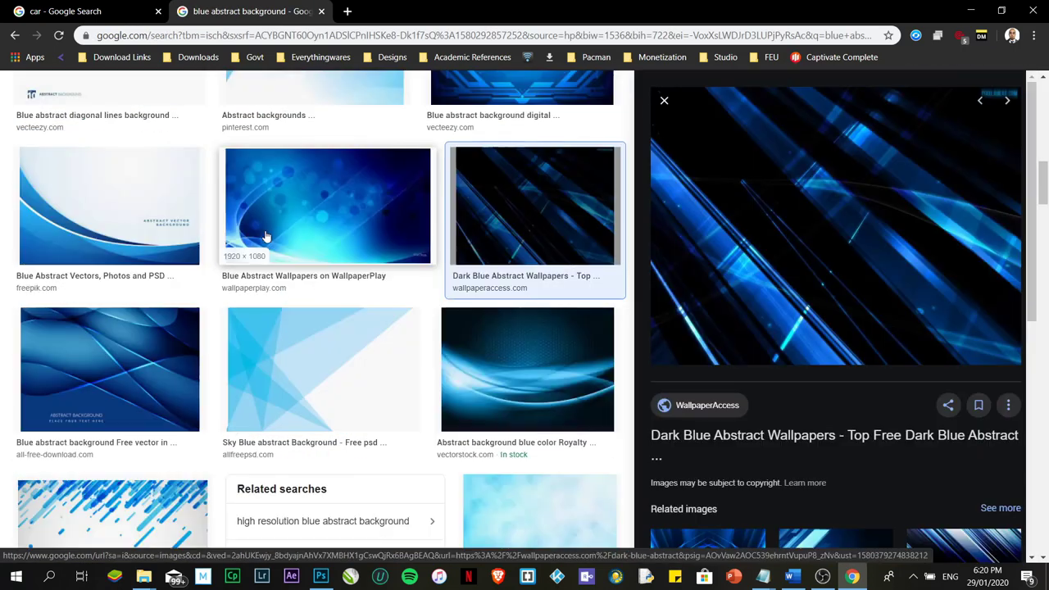
pyautogui.rightClick(779, 192)
pyautogui.click(862, 322)
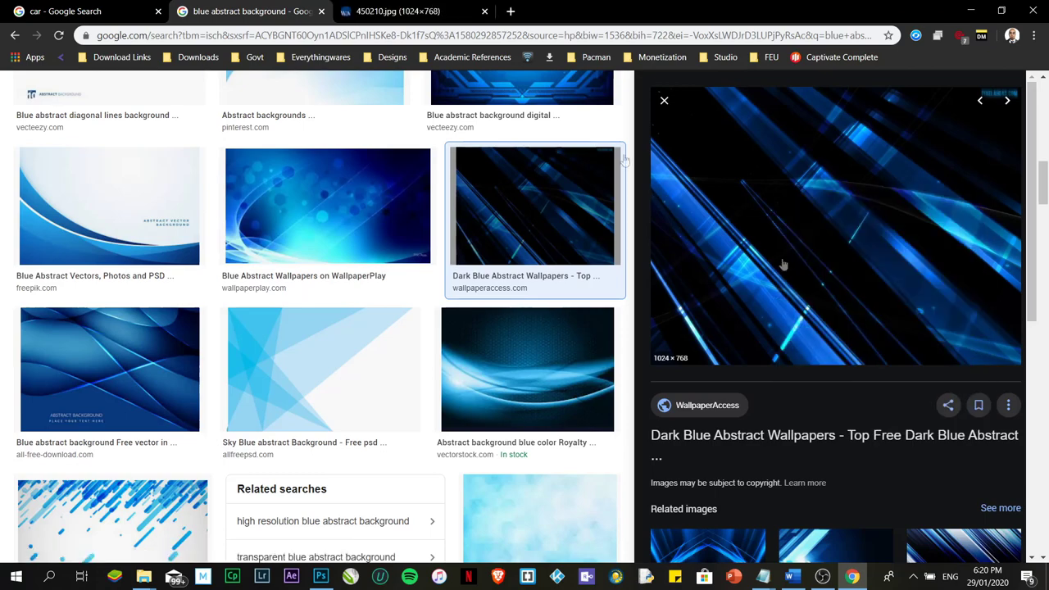
pyautogui.click(412, 18)
pyautogui.rightClick(430, 241)
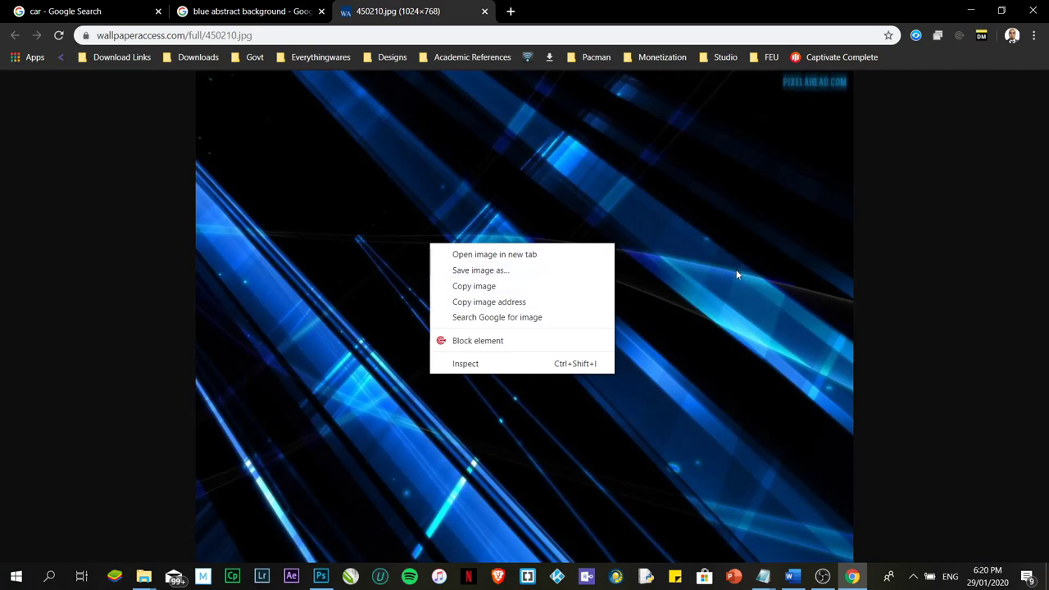
pyautogui.click(972, 10)
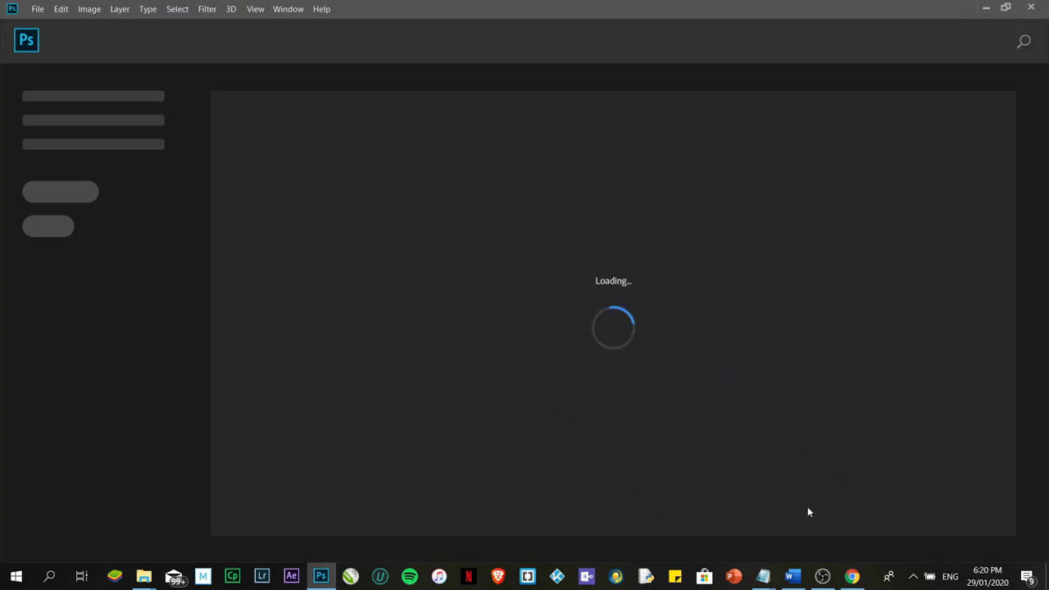
# Step: Bring Fixy Details.docx forward in Word and scroll to the COMPLETELY FIXY package
pyautogui.moveTo(802, 580)
pyautogui.click(792, 525)
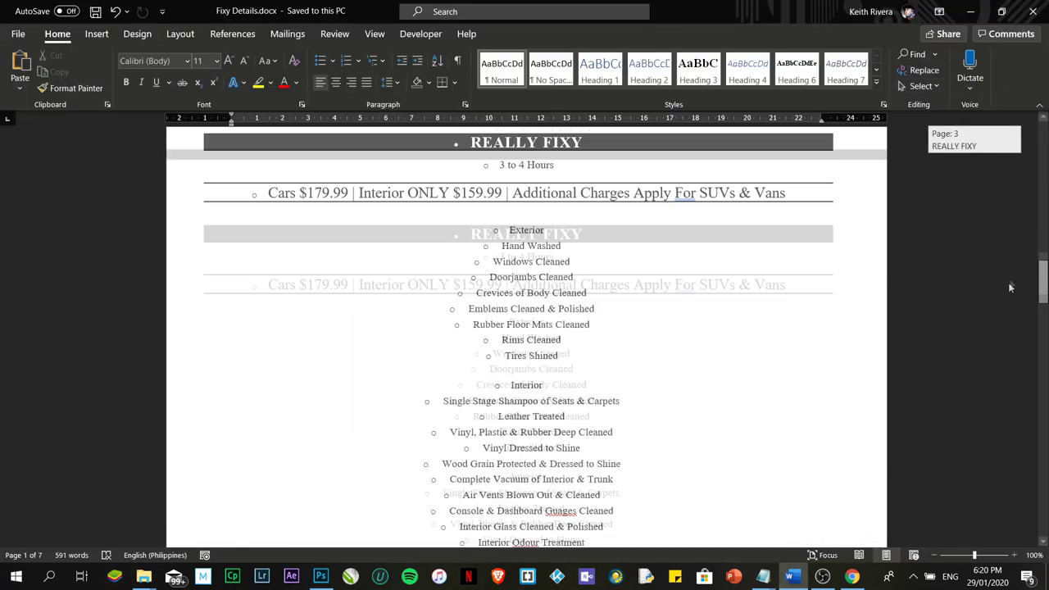
pyautogui.moveTo(1011, 287); pyautogui.dragTo(1011, 152)
pyautogui.scroll(-1, 595, 381)
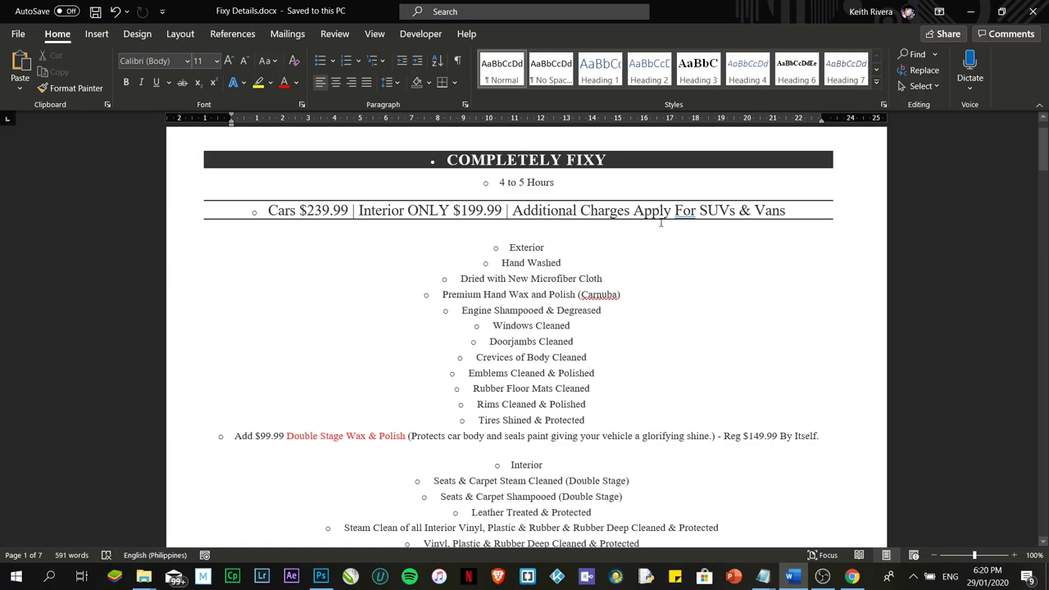
pyautogui.scroll(-2, 579, 294)
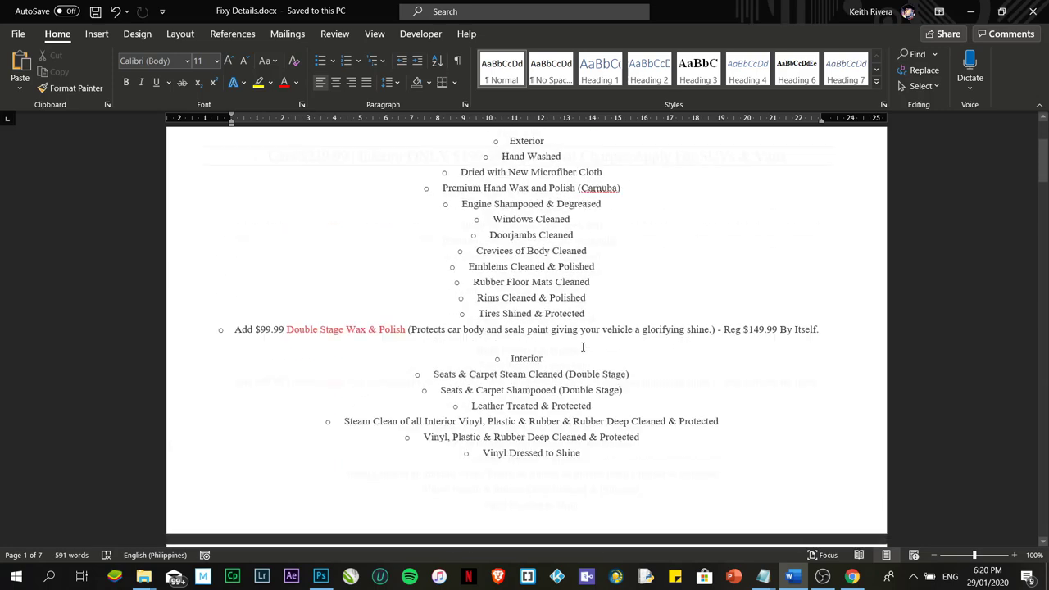
pyautogui.scroll(3, 584, 328)
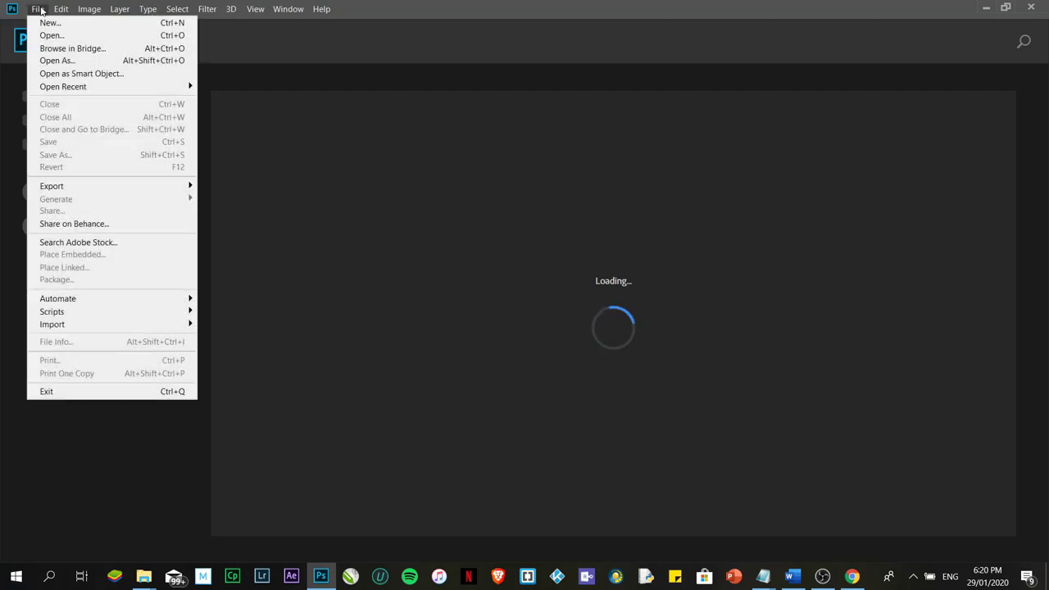
# Step: Create a new 11 × 8.5 inch document at 72 pixels/inch
pyautogui.click(42, 22)
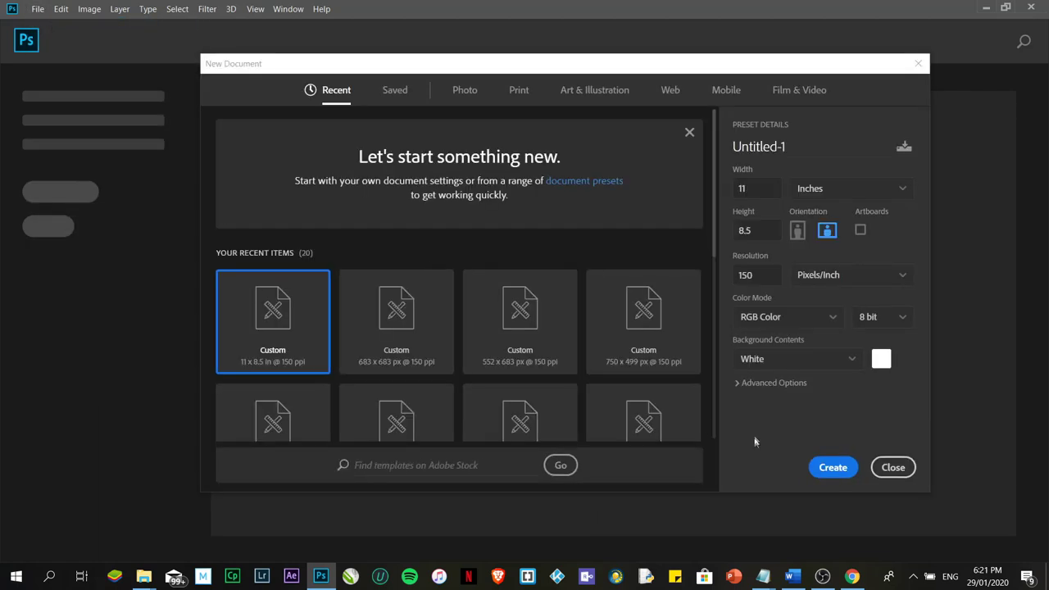
pyautogui.click(758, 189)
pyautogui.click(767, 230)
pyautogui.click(778, 187)
pyautogui.click(760, 230)
pyautogui.click(762, 275)
pyautogui.write('7')
pyautogui.moveTo(756, 274); pyautogui.dragTo(709, 278)
pyautogui.click(761, 194)
pyautogui.click(757, 230)
pyautogui.click(756, 189)
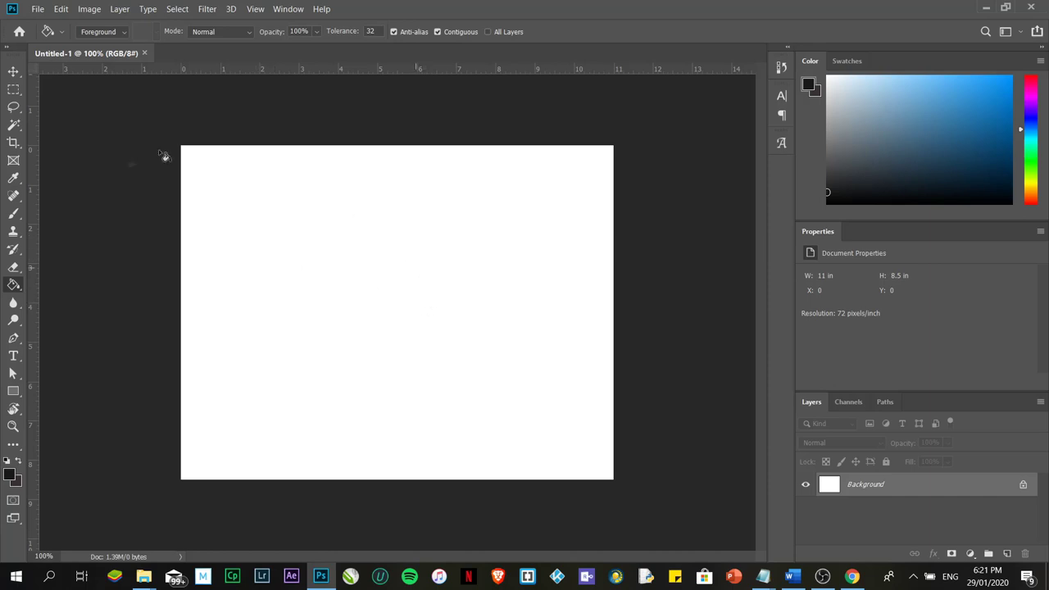
pyautogui.click(38, 9)
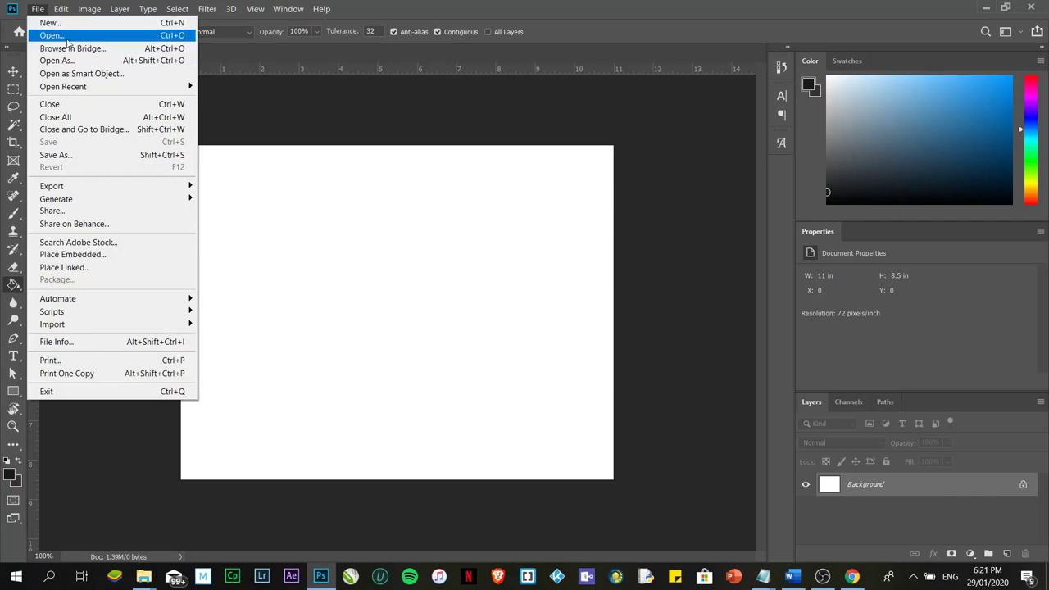
# Step: Open Blue BG.jpg and Celerio.png together from Desktop > Quick Projects > Resources
pyautogui.click(50, 35)
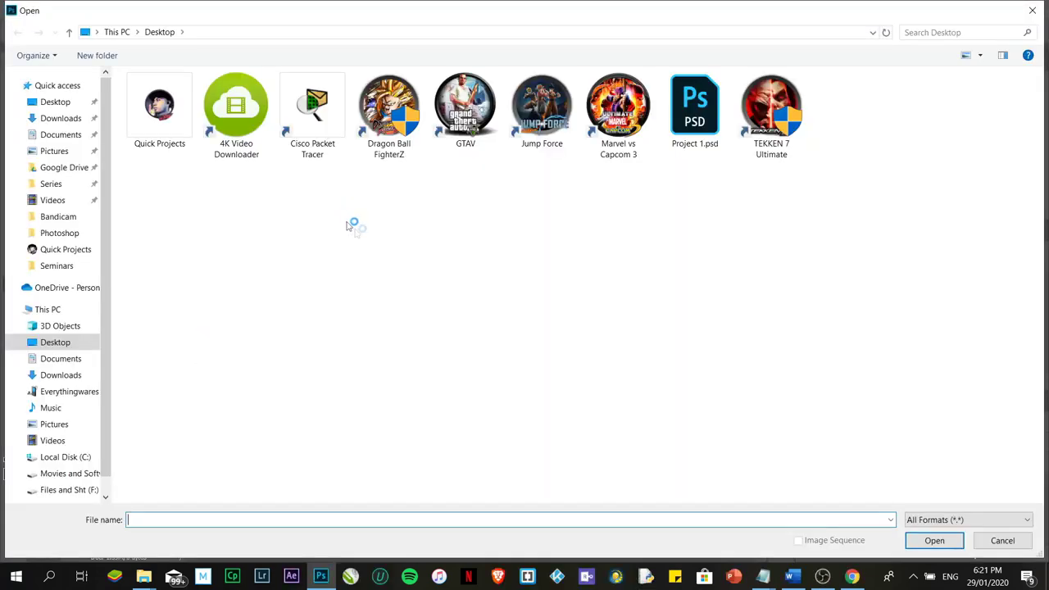
pyautogui.doubleClick(159, 105)
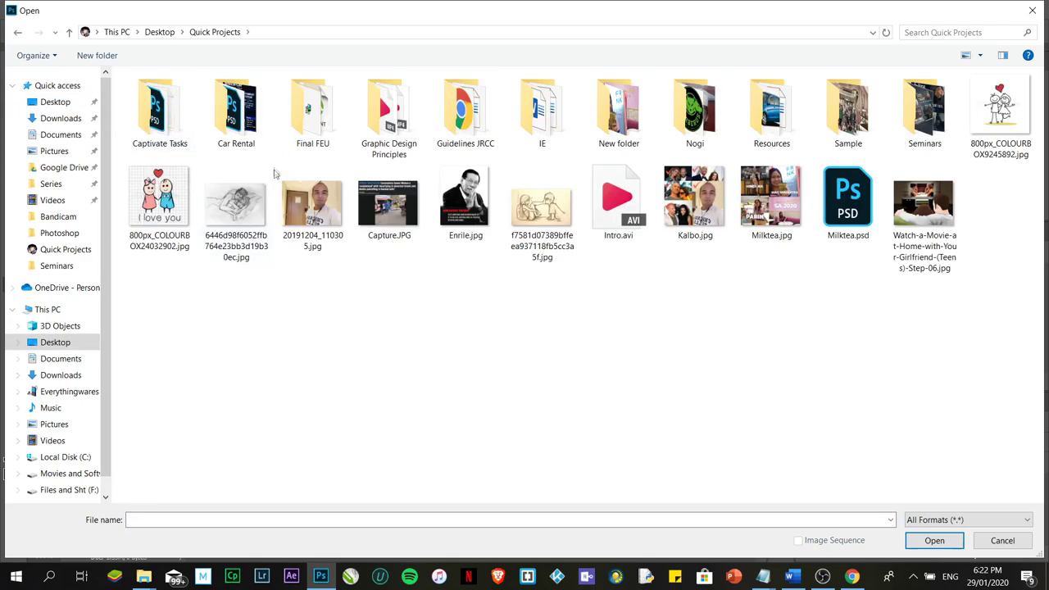
pyautogui.doubleClick(799, 127)
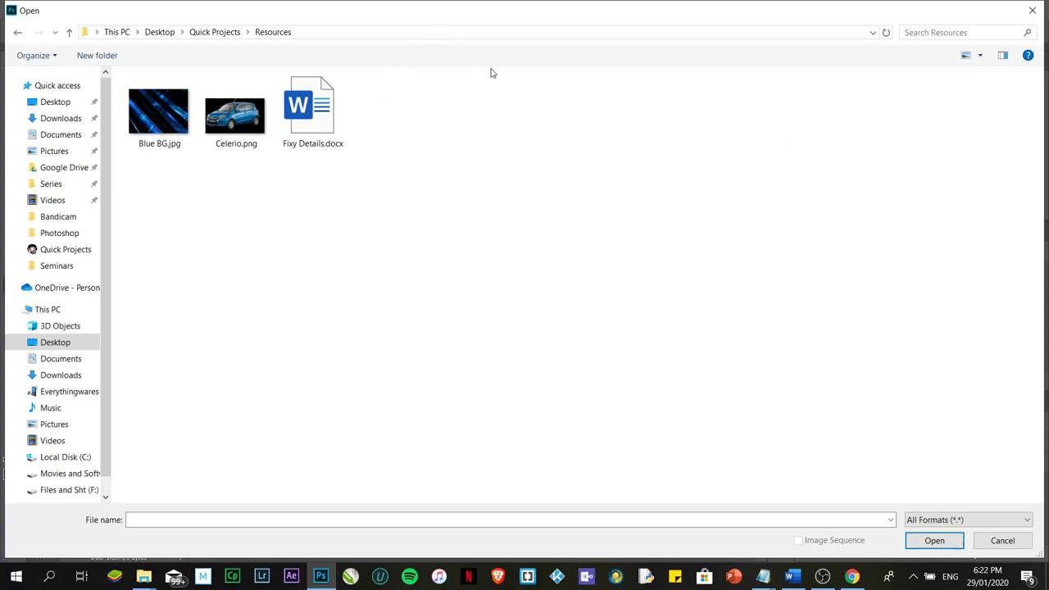
pyautogui.click(229, 129)
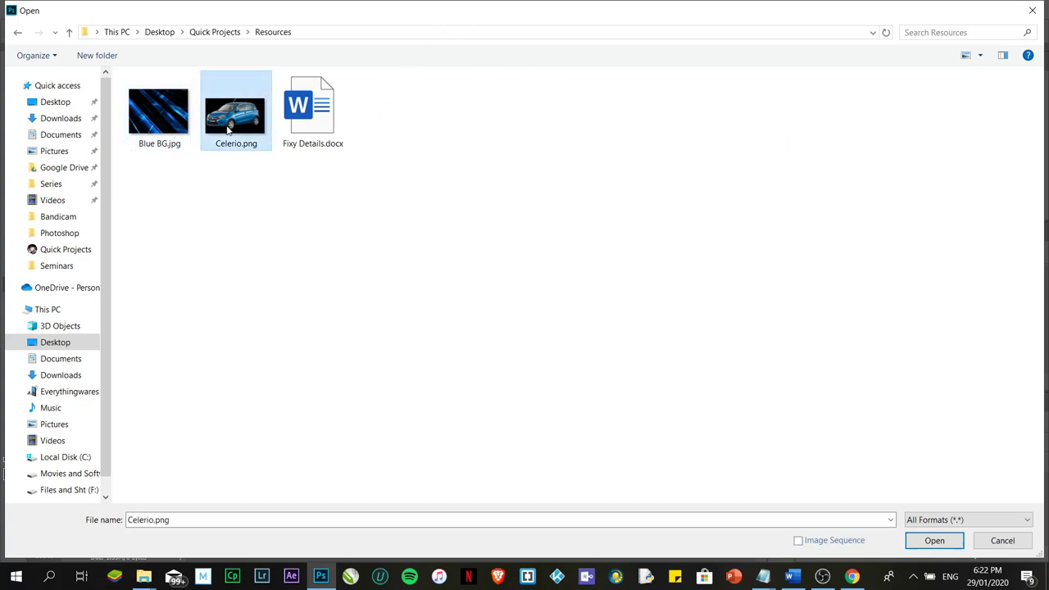
pyautogui.click(159, 110)
pyautogui.moveTo(252, 207); pyautogui.dragTo(131, 76)
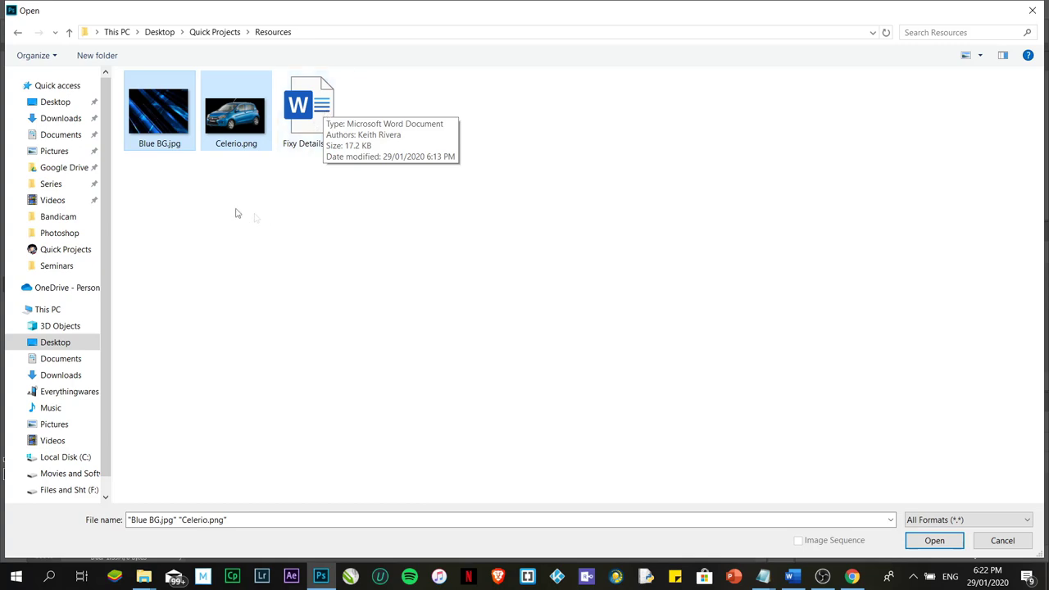
pyautogui.click(935, 540)
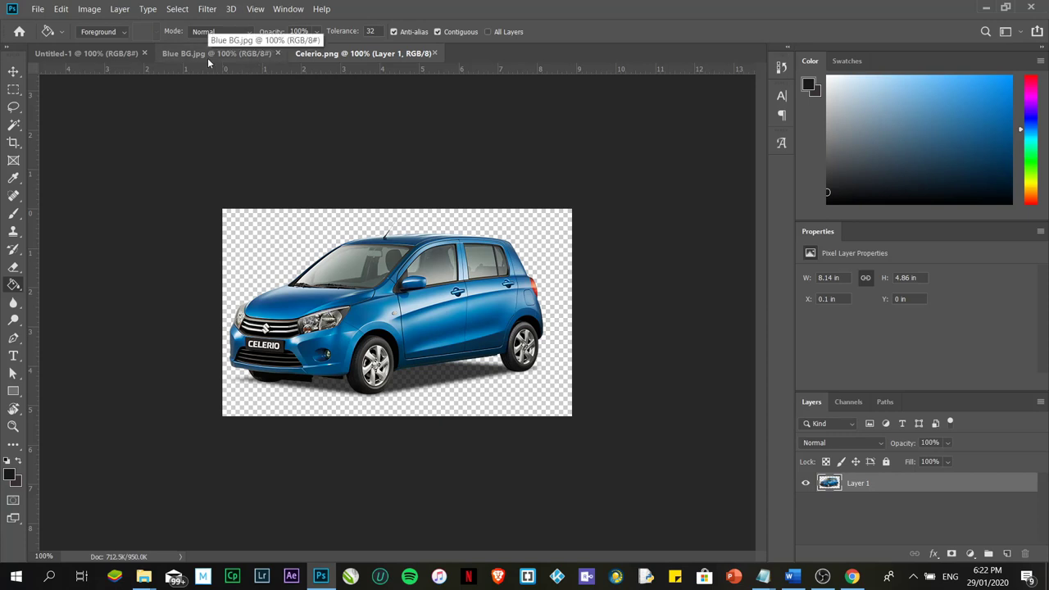
# Step: Drag the Blue BG.jpg image into Untitled-1 with the Move tool
pyautogui.click(208, 54)
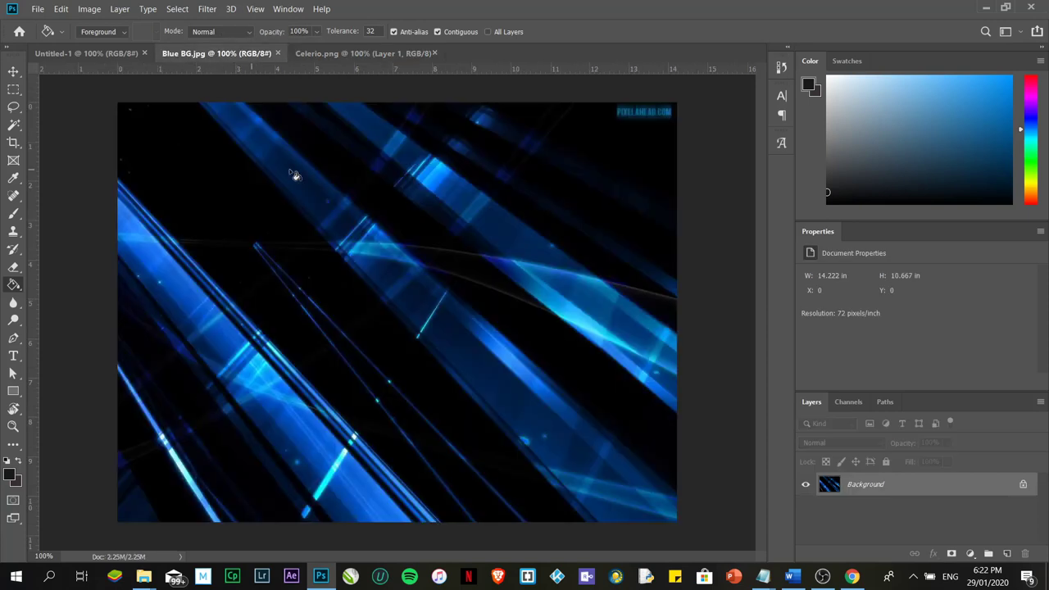
pyautogui.click(14, 73)
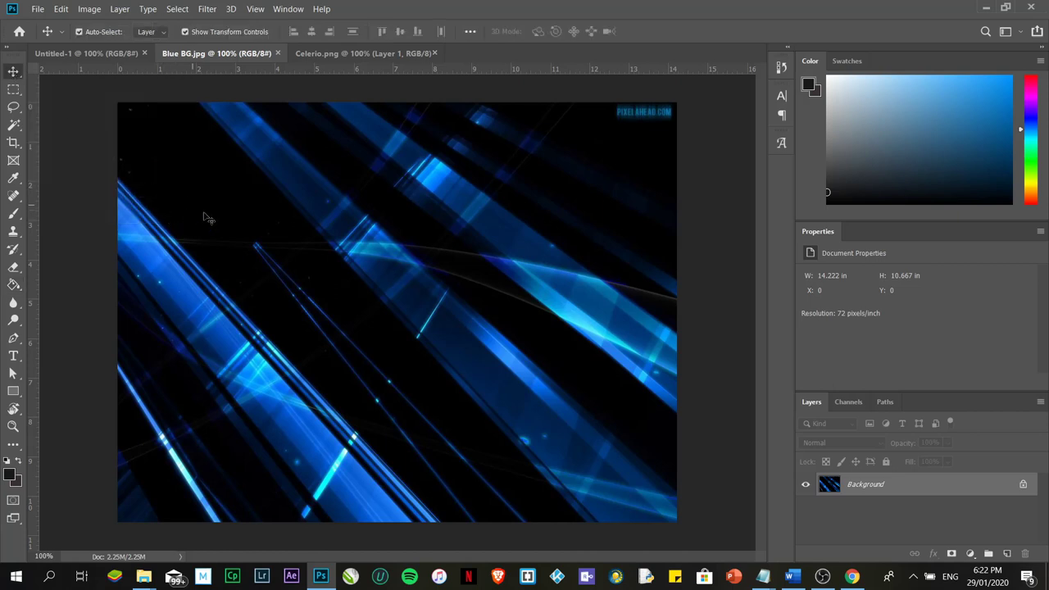
pyautogui.click(93, 53)
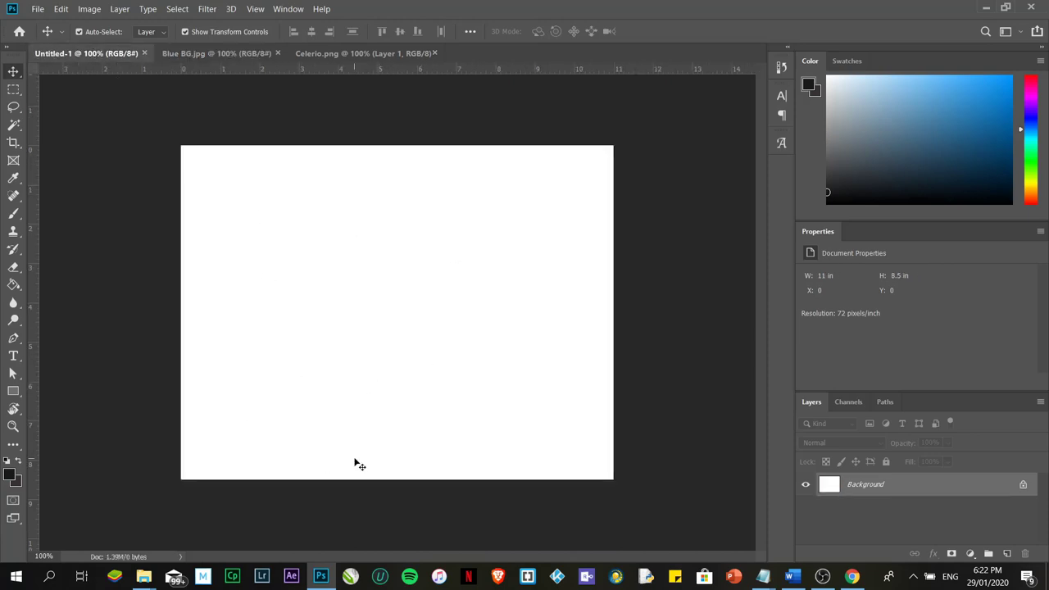
pyautogui.click(215, 53)
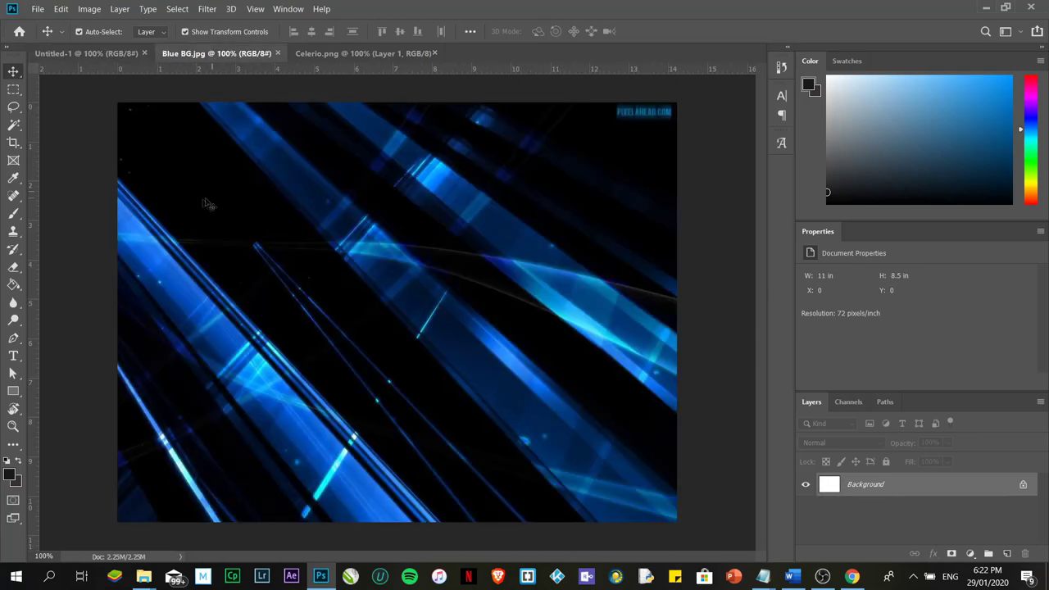
pyautogui.moveTo(197, 160); pyautogui.dragTo(206, 197)
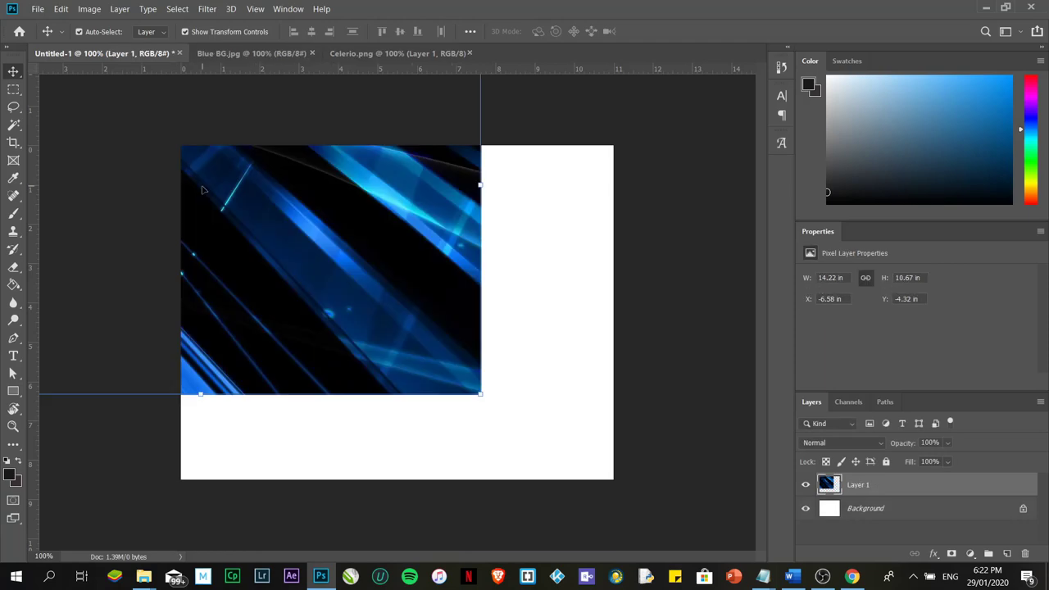
pyautogui.moveTo(278, 235); pyautogui.dragTo(534, 397)
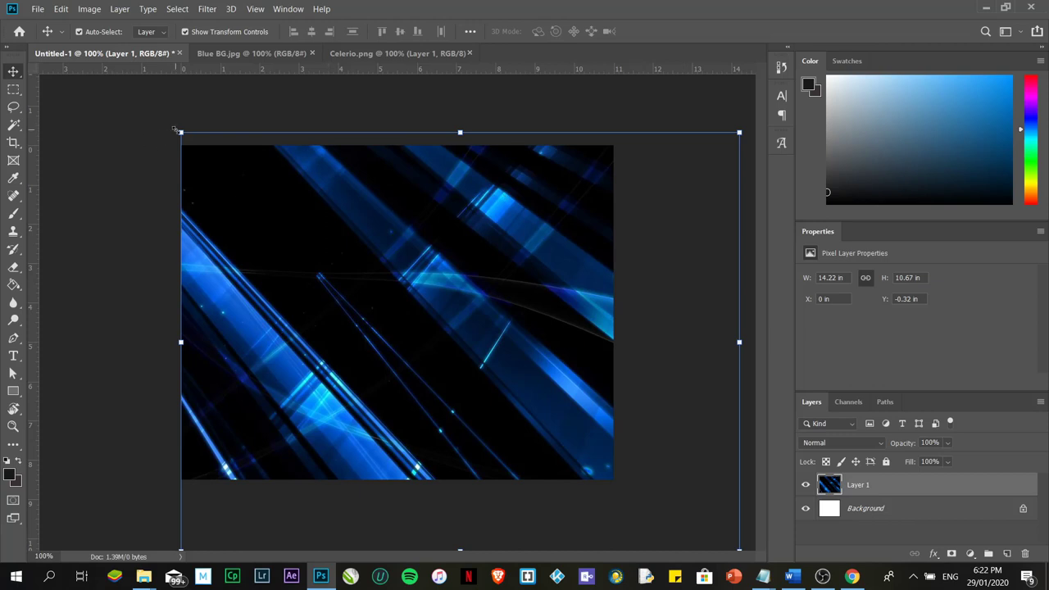
# Step: Scale the blue layer to about 83% so it covers the whole canvas, and commit
pyautogui.moveTo(178, 131); pyautogui.dragTo(325, 252)
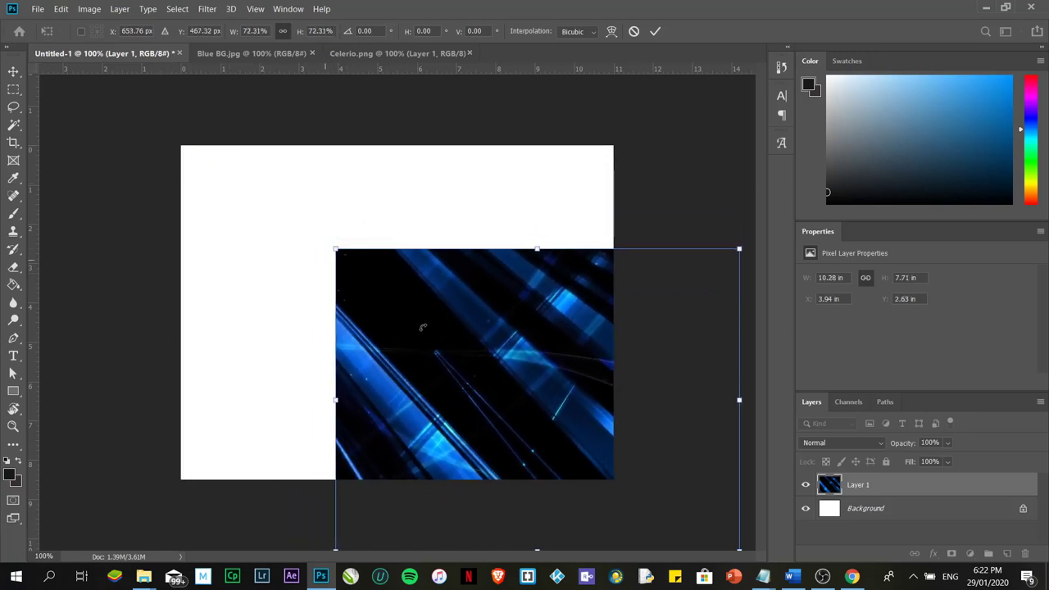
pyautogui.moveTo(433, 335); pyautogui.dragTo(277, 230)
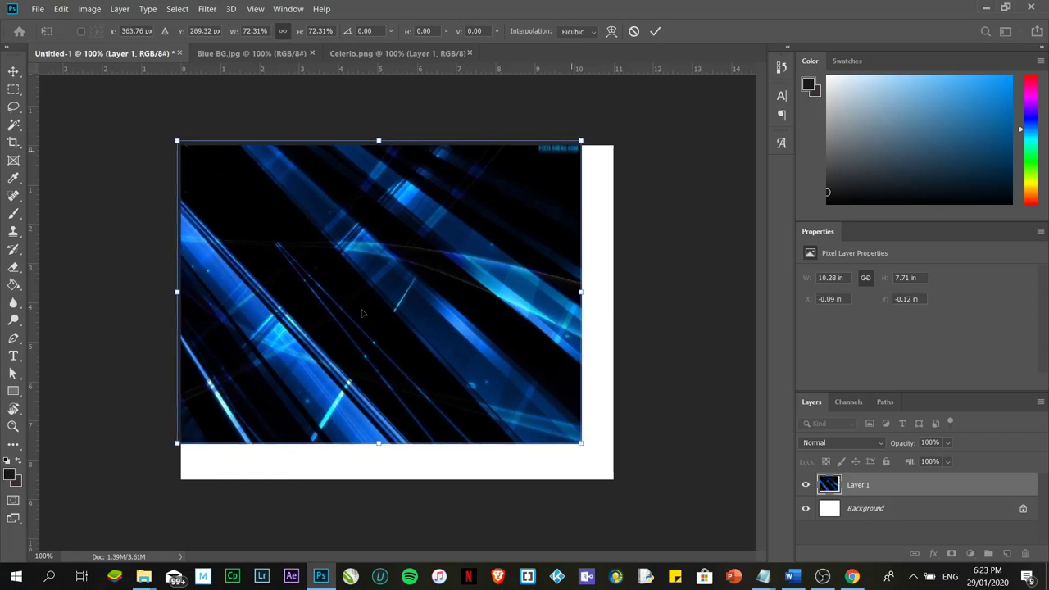
pyautogui.moveTo(582, 443); pyautogui.dragTo(638, 493)
pyautogui.moveTo(569, 464); pyautogui.dragTo(562, 455)
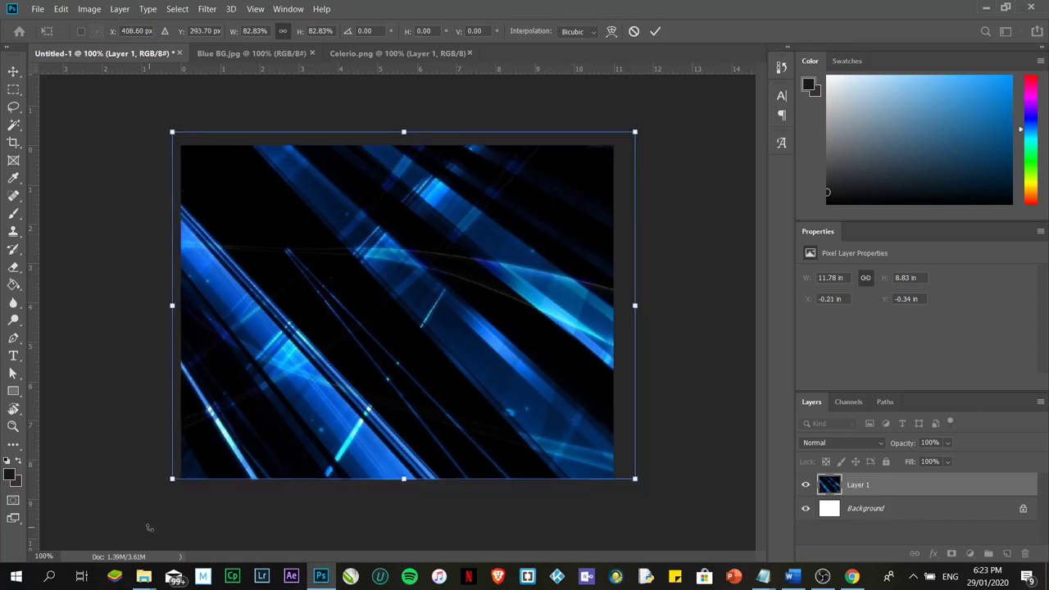
pyautogui.click(655, 33)
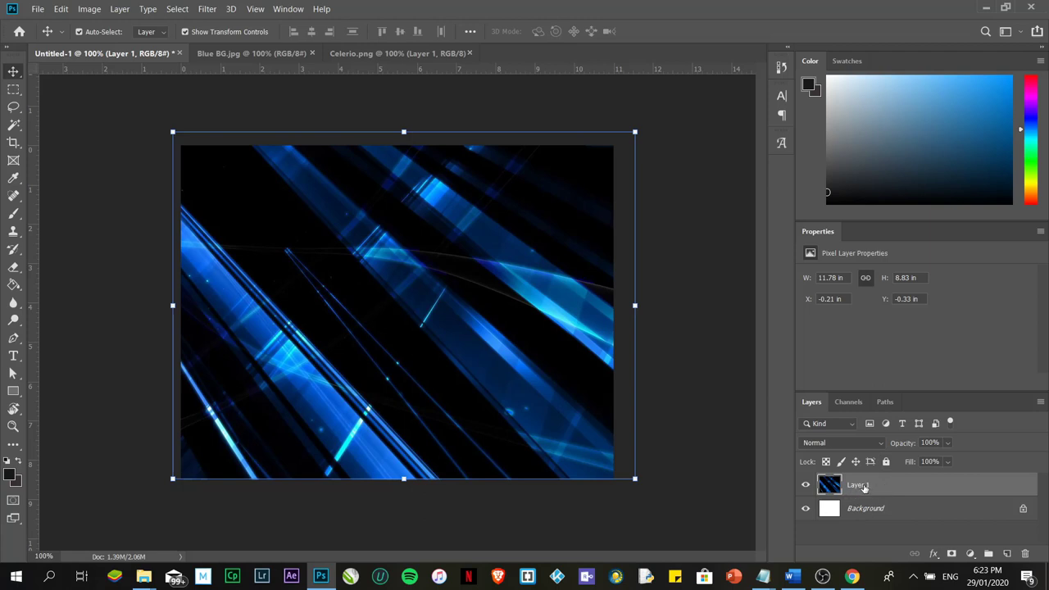
# Step: Rename Layer 1 to Background and lock it completely
pyautogui.doubleClick(859, 485)
pyautogui.write('Background')
pyautogui.press('Return')
pyautogui.click(887, 461)
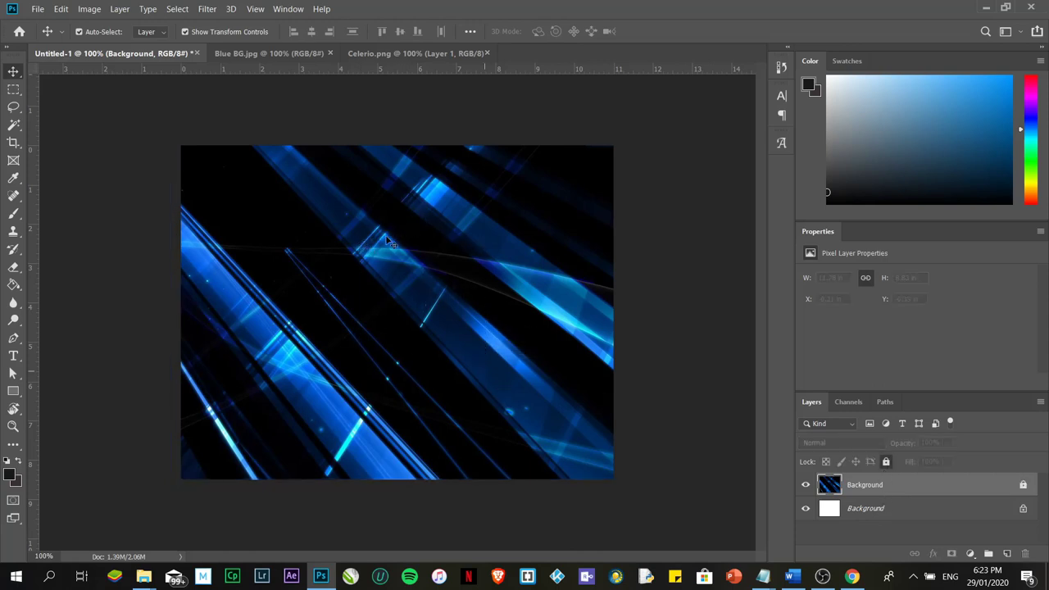
pyautogui.click(602, 507)
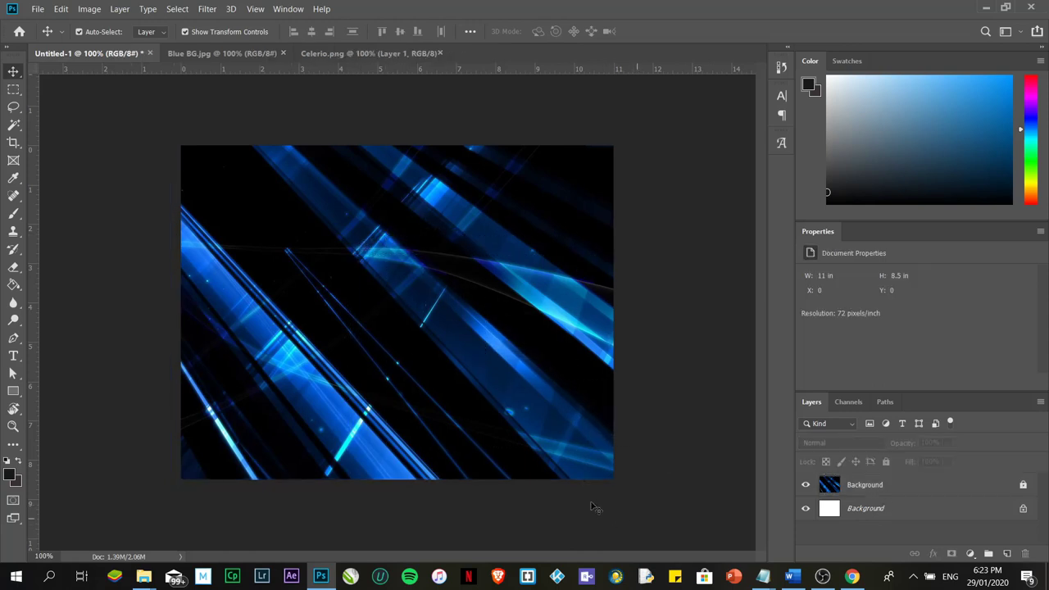
pyautogui.click(340, 54)
# Step: Drag the Celerio car into the poster, scale it to 84.37% and place it lower right
pyautogui.moveTo(473, 300); pyautogui.dragTo(408, 349)
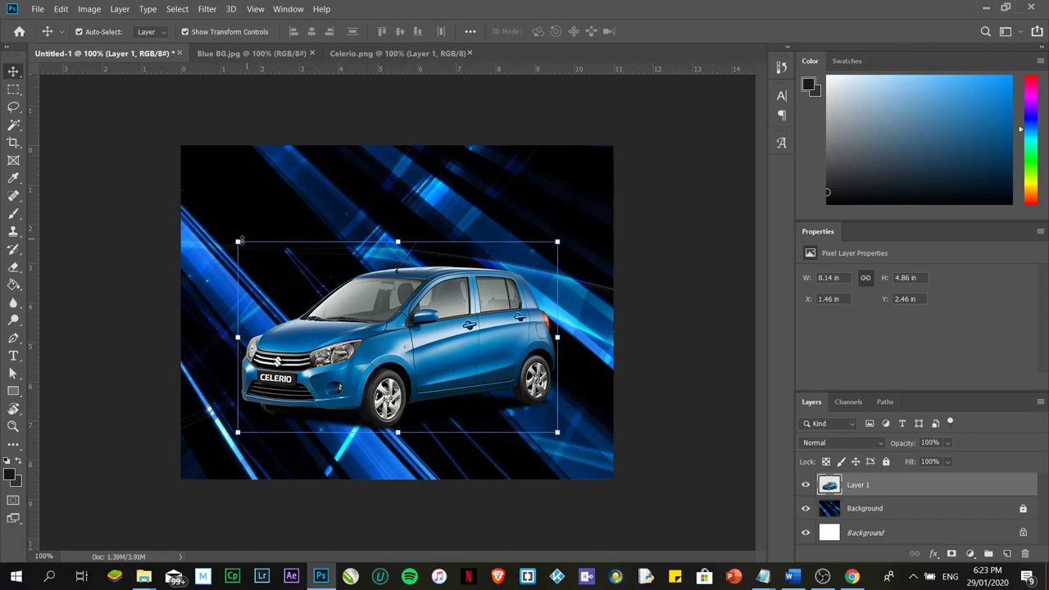
pyautogui.moveTo(237, 242); pyautogui.dragTo(370, 320)
pyautogui.moveTo(514, 388); pyautogui.dragTo(463, 430)
pyautogui.moveTo(510, 360); pyautogui.dragTo(592, 311)
pyautogui.moveTo(524, 387); pyautogui.dragTo(541, 398)
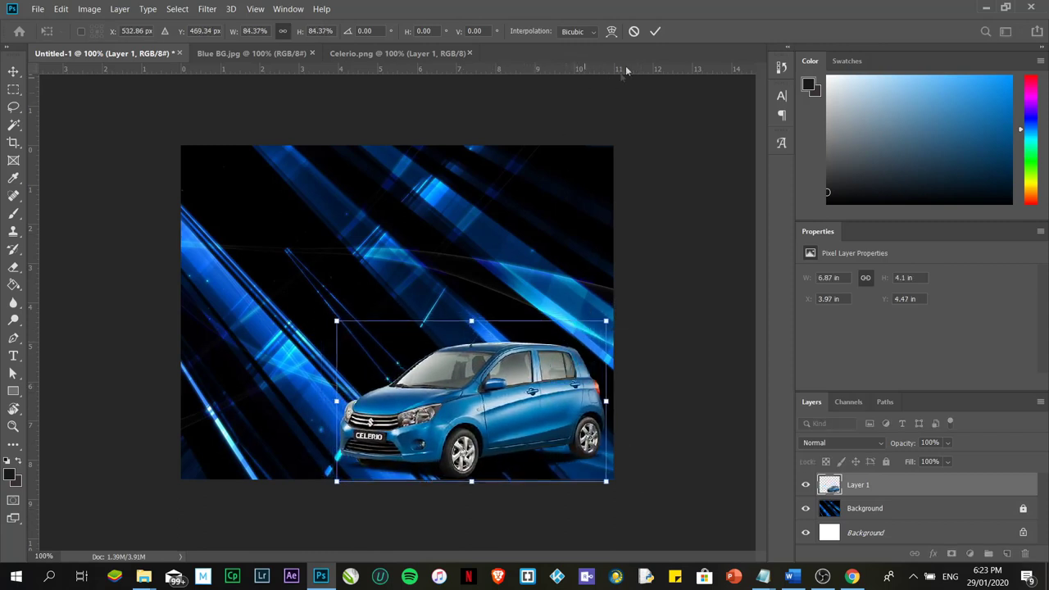
pyautogui.click(655, 33)
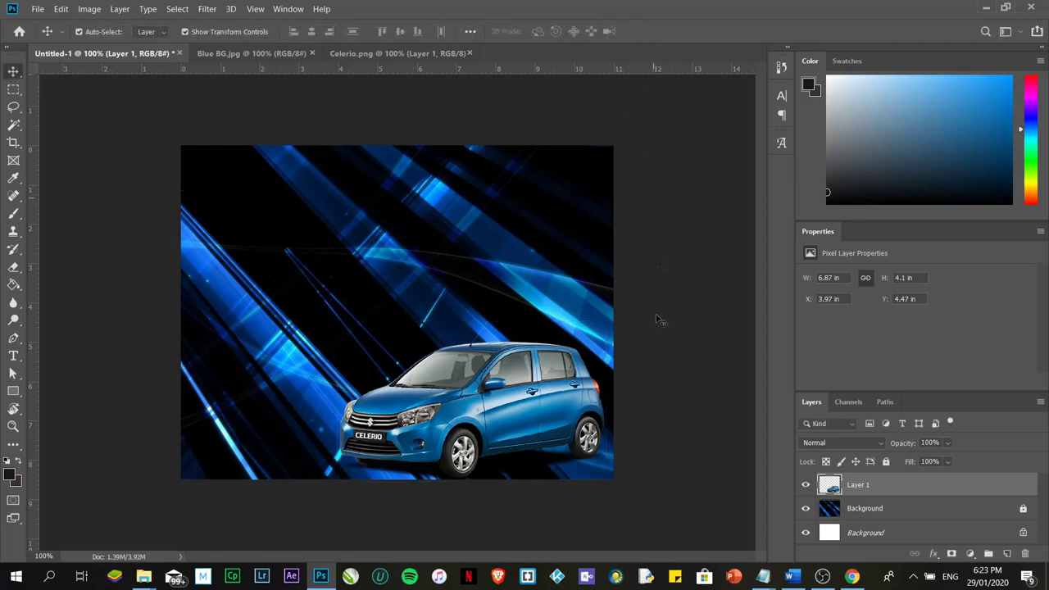
# Step: Start a text line at the top left in Montserrat Black, white (ffffff), 72 pt
pyautogui.click(748, 490)
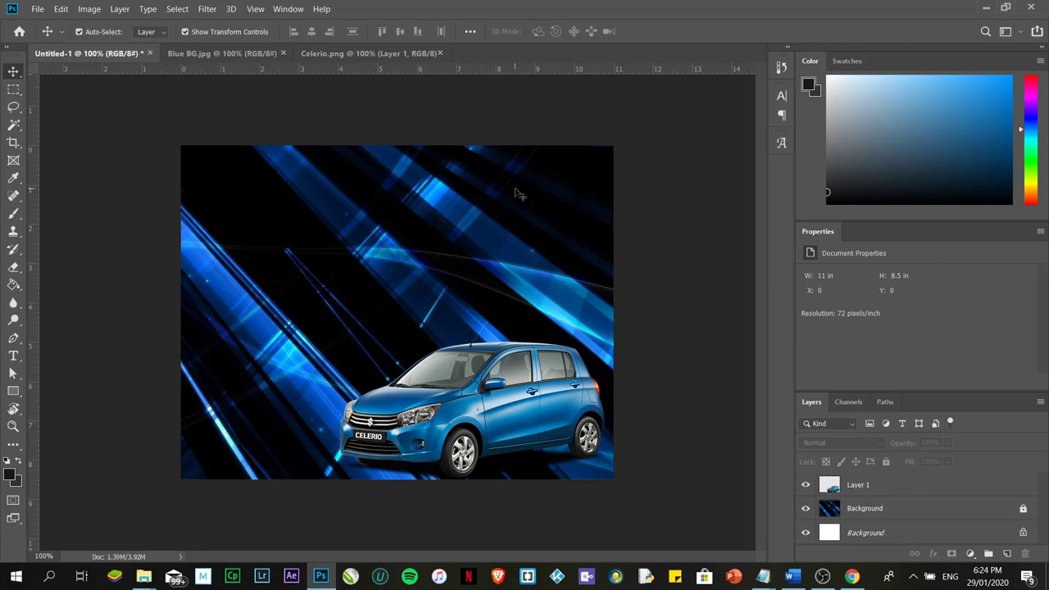
pyautogui.click(13, 355)
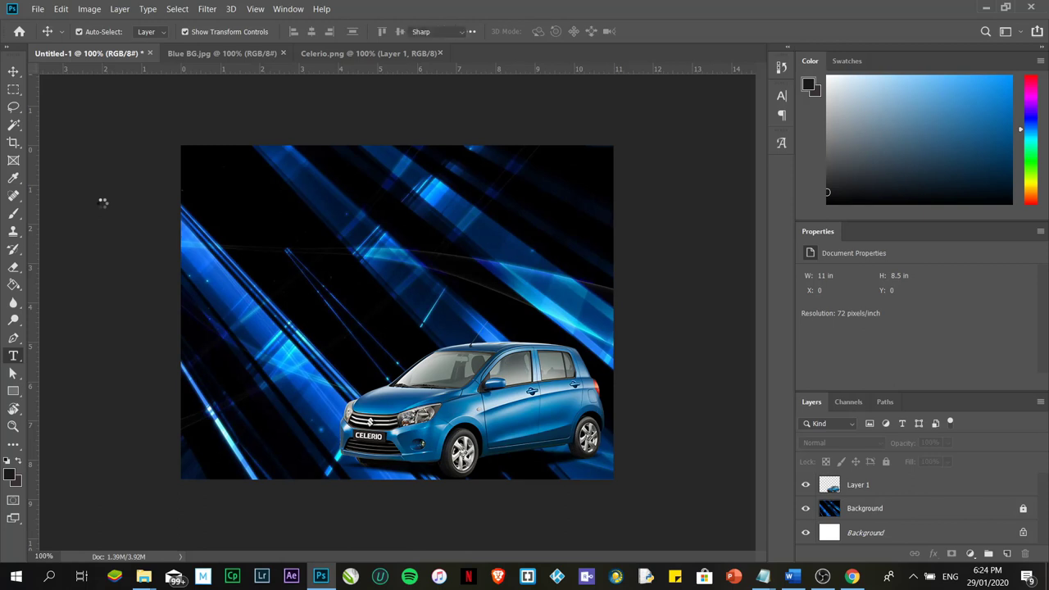
pyautogui.click(197, 31)
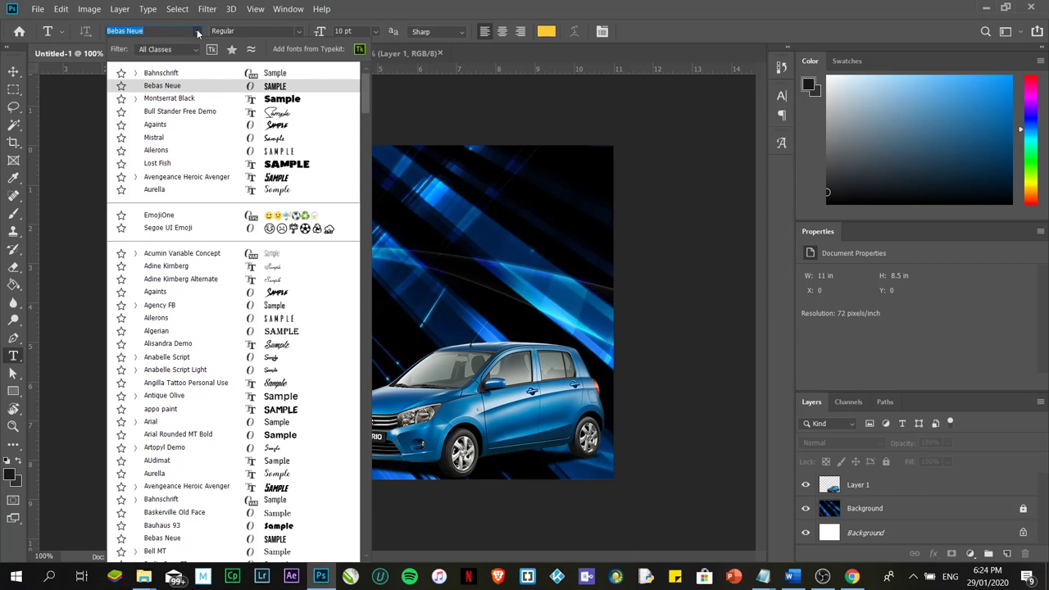
pyautogui.click(203, 100)
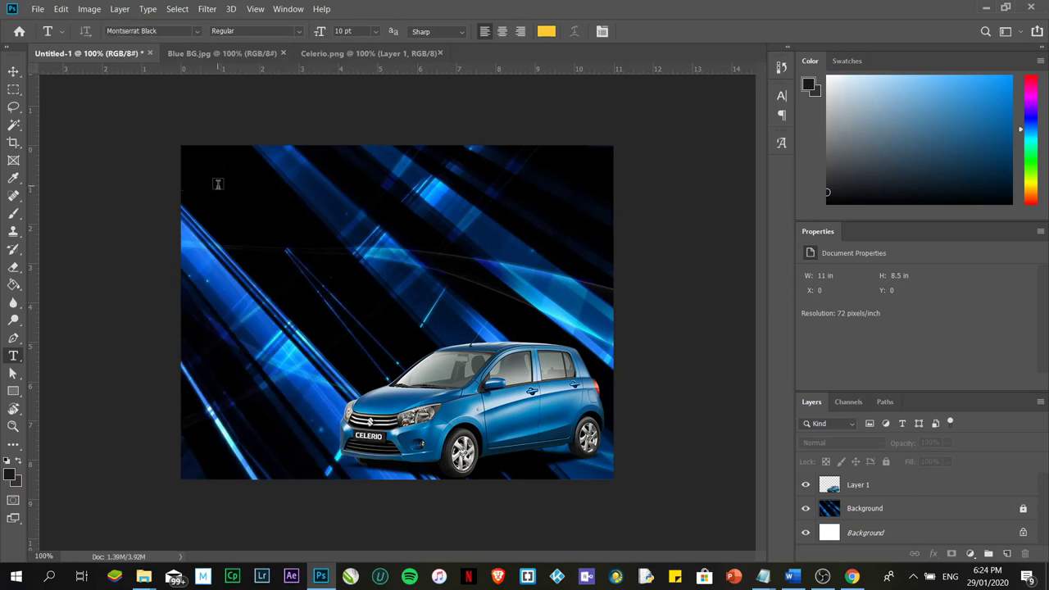
pyautogui.click(218, 183)
pyautogui.click(549, 31)
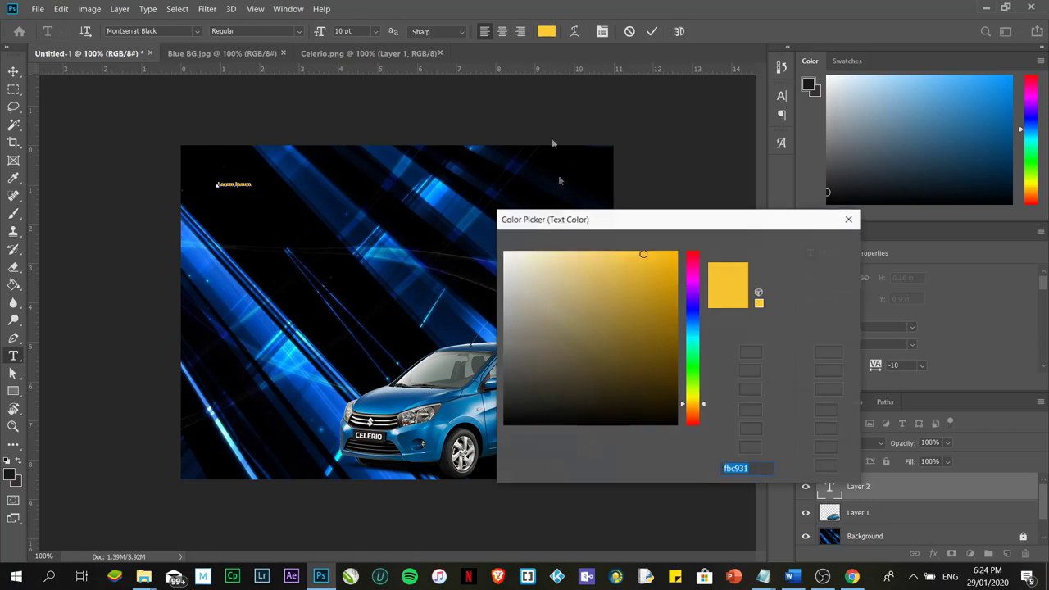
pyautogui.write('ffffff')
pyautogui.click(815, 249)
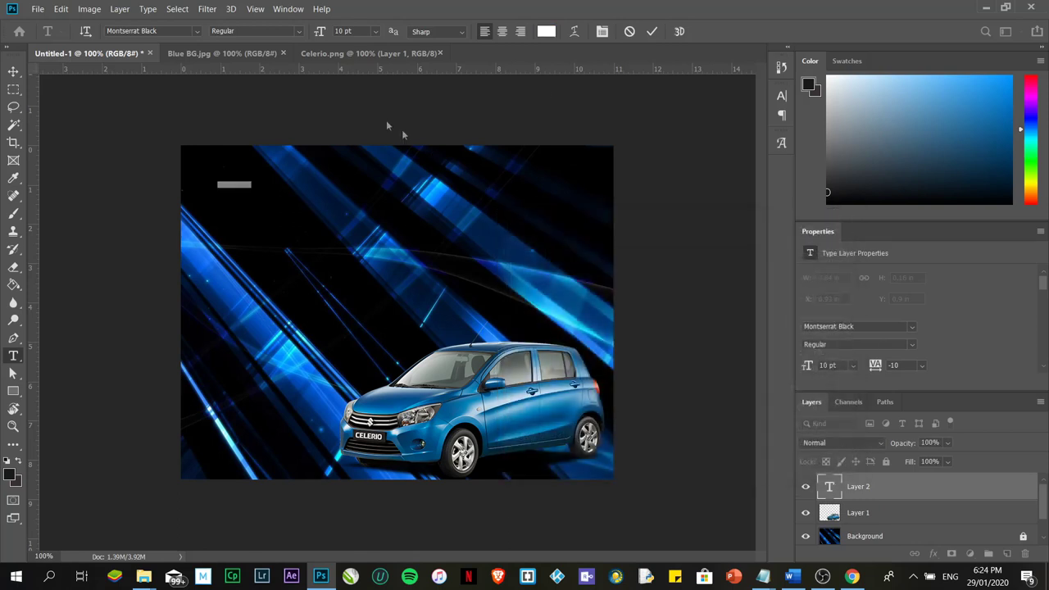
pyautogui.click(375, 32)
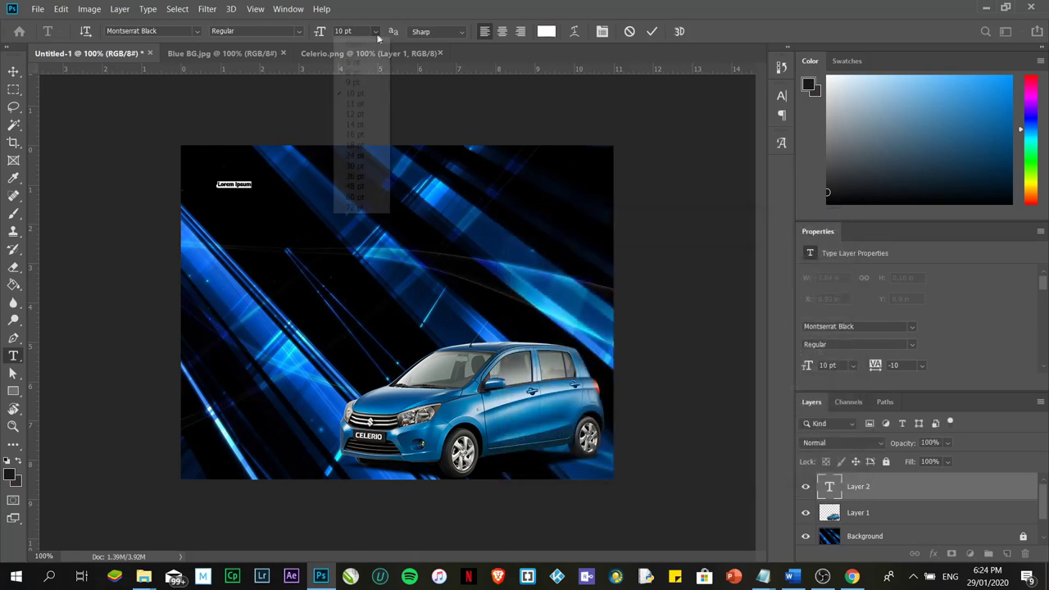
pyautogui.click(360, 166)
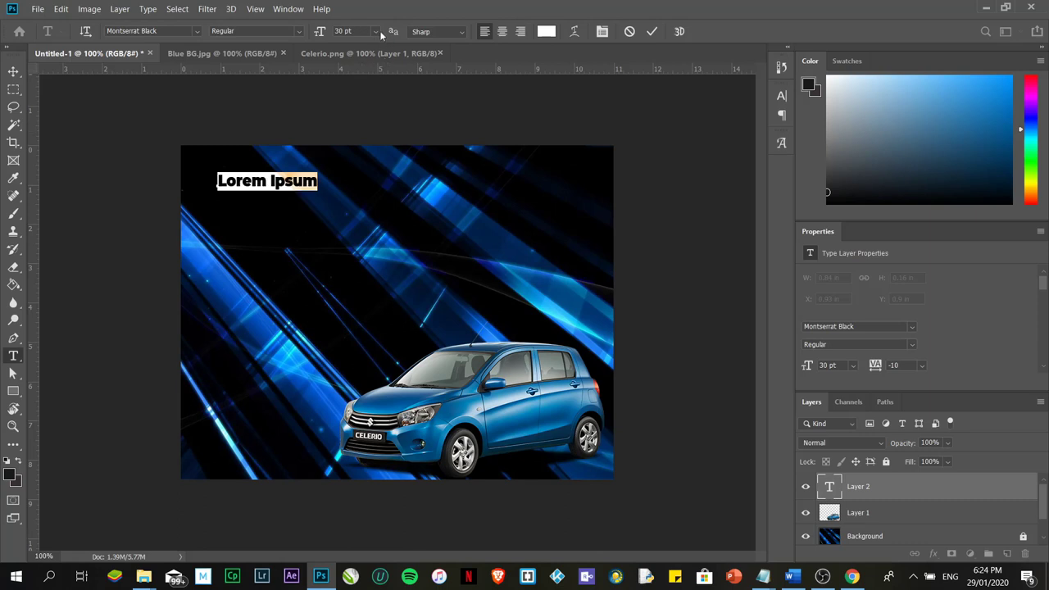
pyautogui.click(376, 31)
pyautogui.click(360, 208)
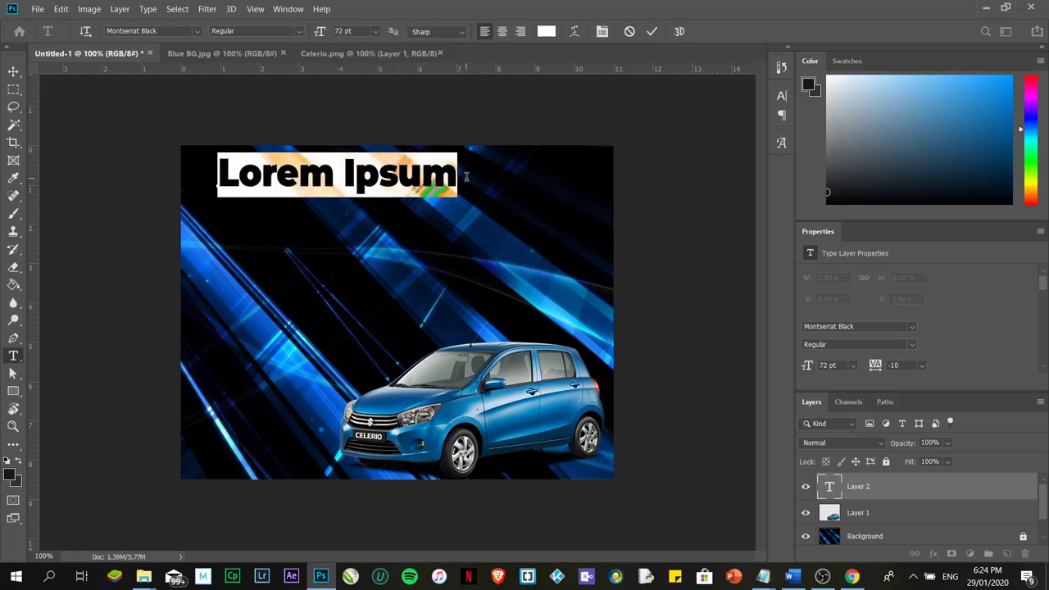
# Step: Type the headline 'Fixy Auto Detailing', fix its capitalisation, and scale it down to fit
pyautogui.write('fi')
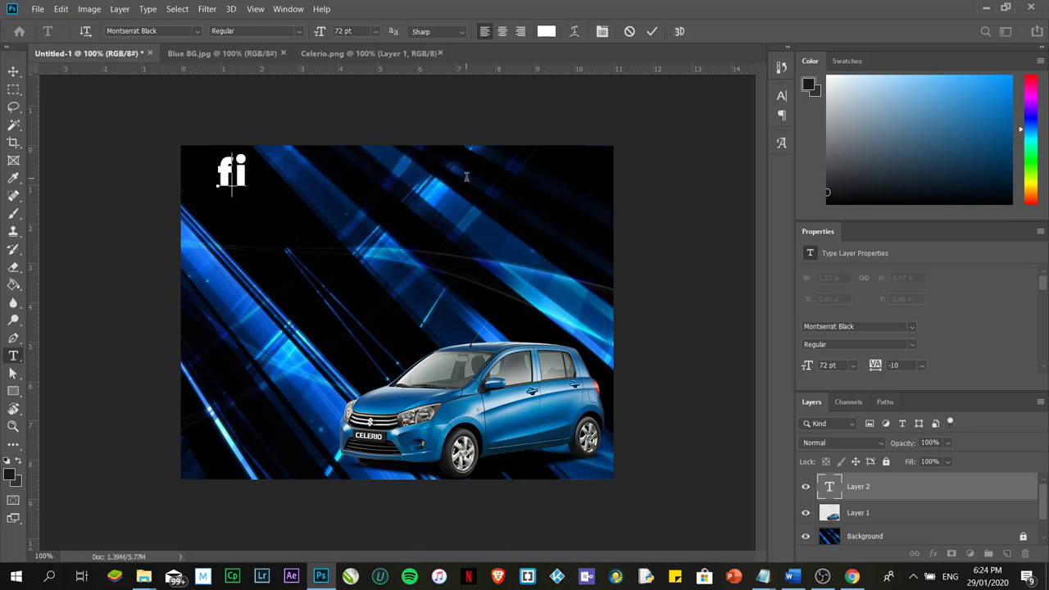
pyautogui.press('BackSpace')
pyautogui.press('BackSpace')
pyautogui.write('fIX')
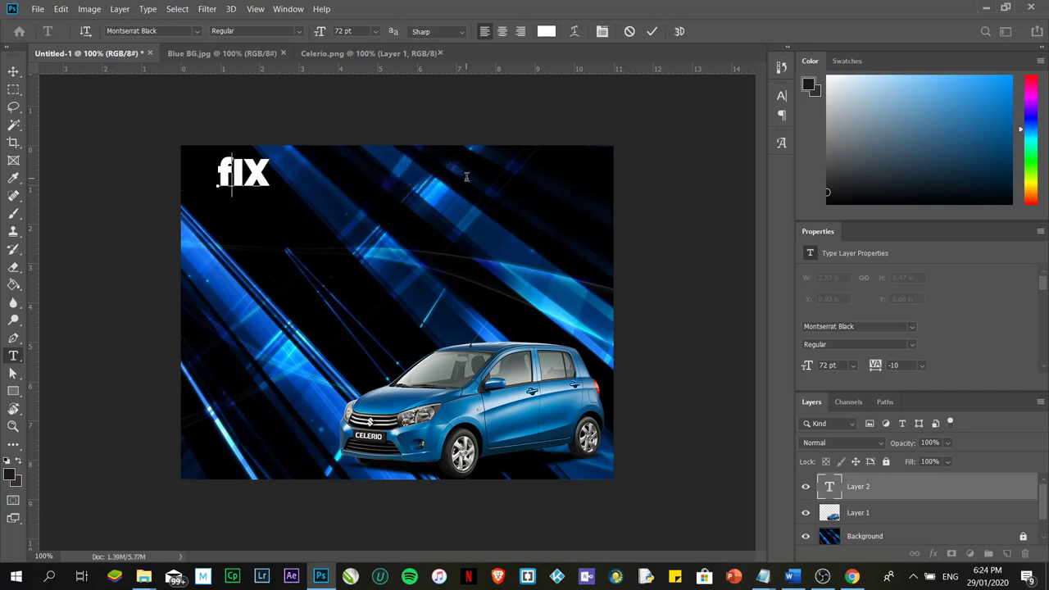
pyautogui.press('BackSpace')
pyautogui.press('BackSpace')
pyautogui.write('ixy')
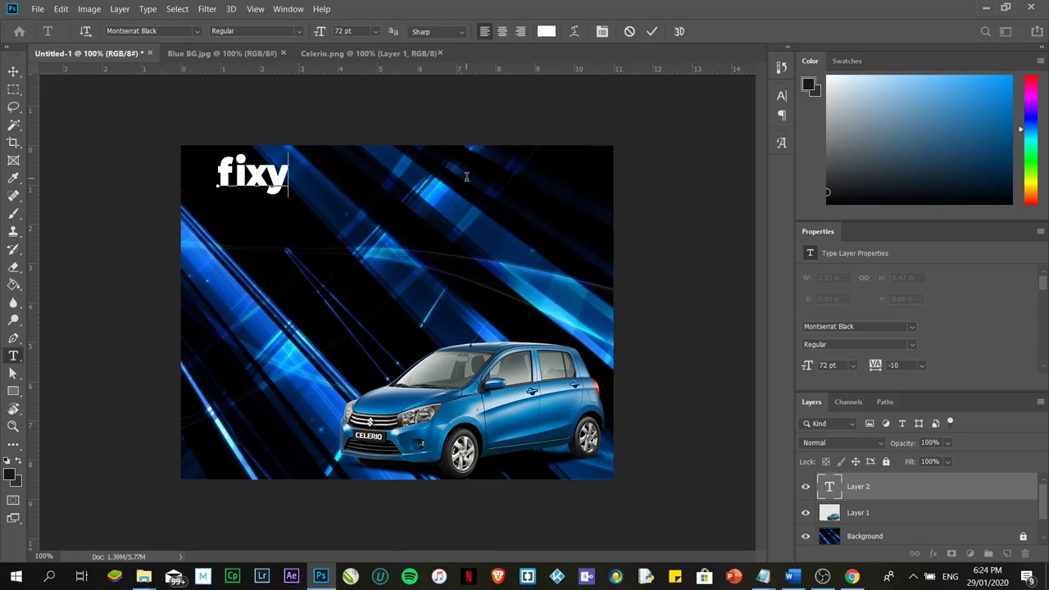
pyautogui.write(' Auto Det')
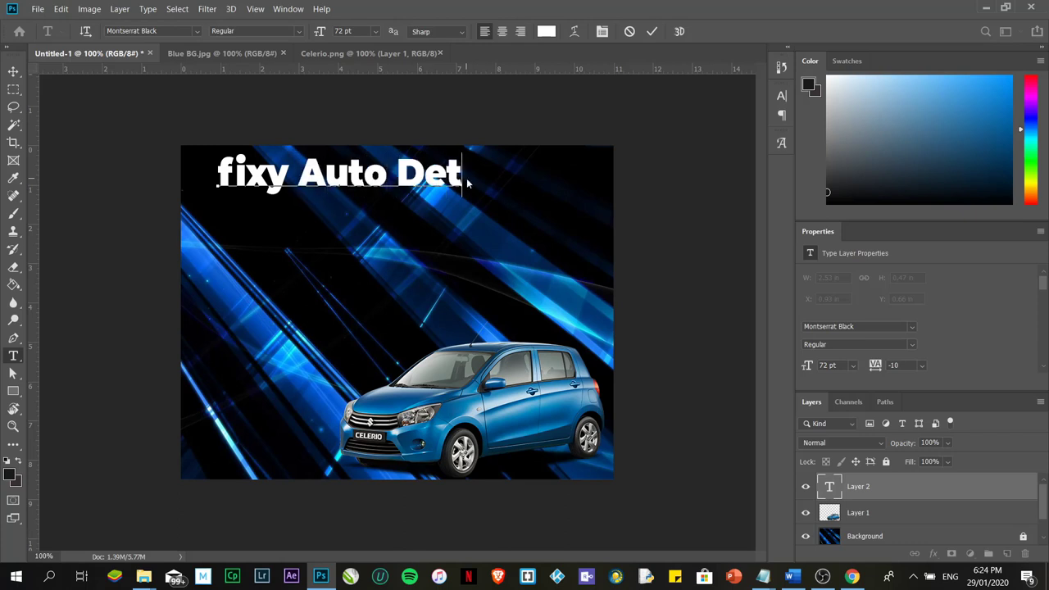
pyautogui.write('ailing')
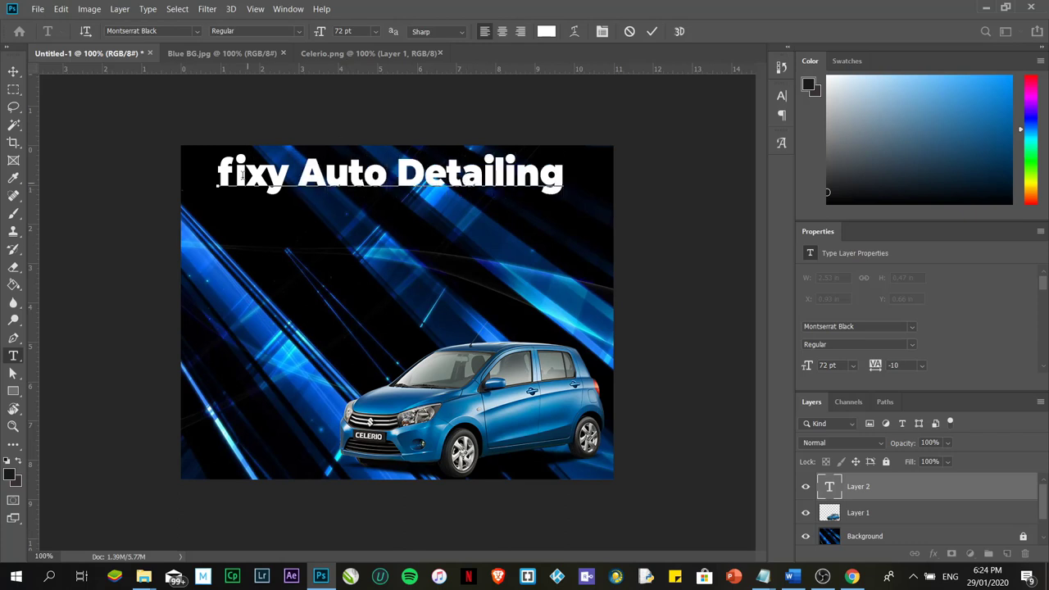
pyautogui.moveTo(242, 175); pyautogui.dragTo(211, 166)
pyautogui.write('F')
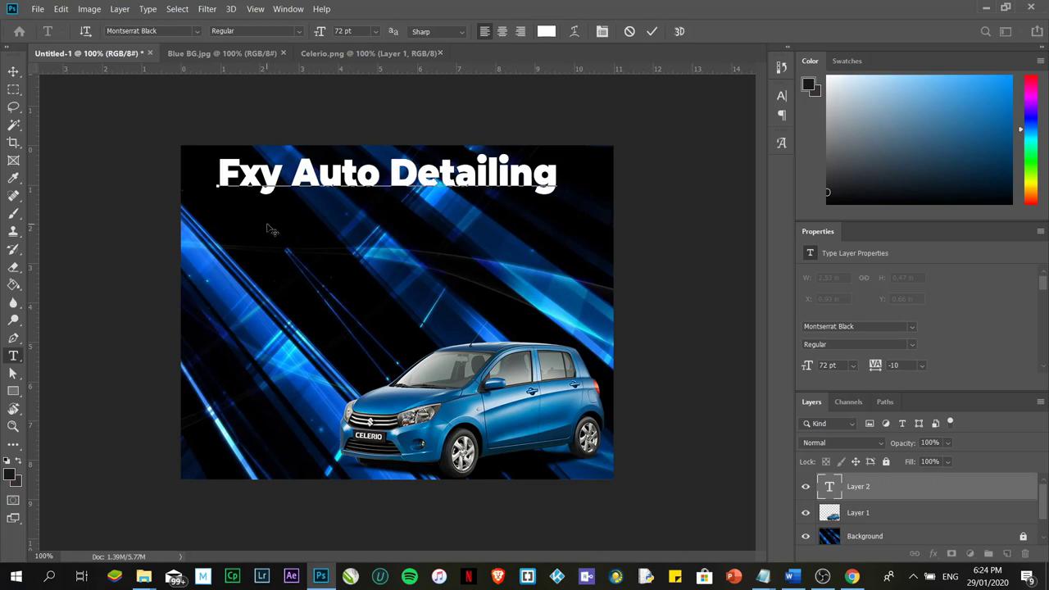
pyautogui.write('i')
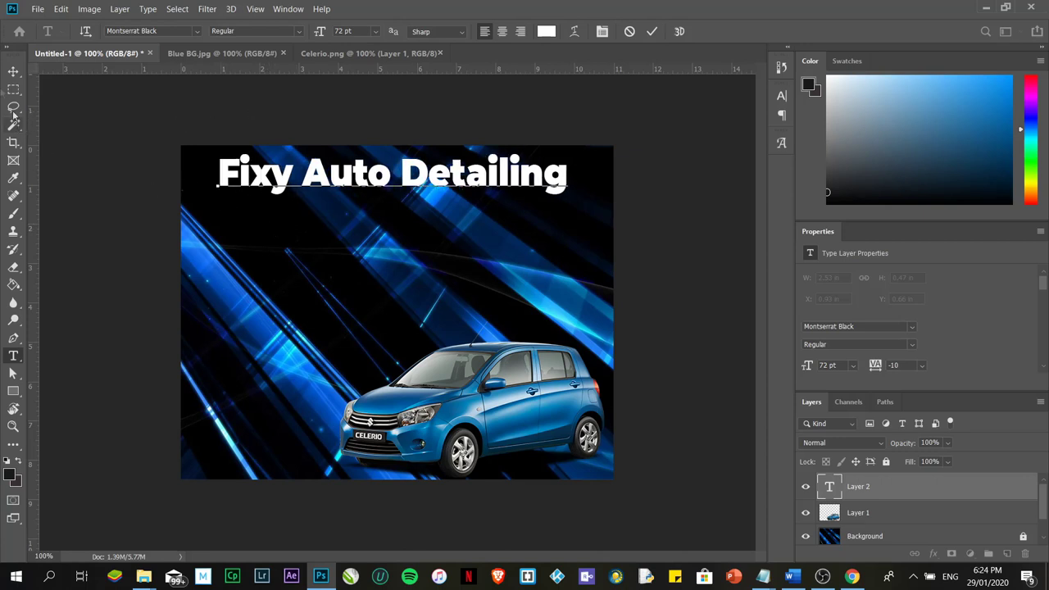
pyautogui.click(14, 72)
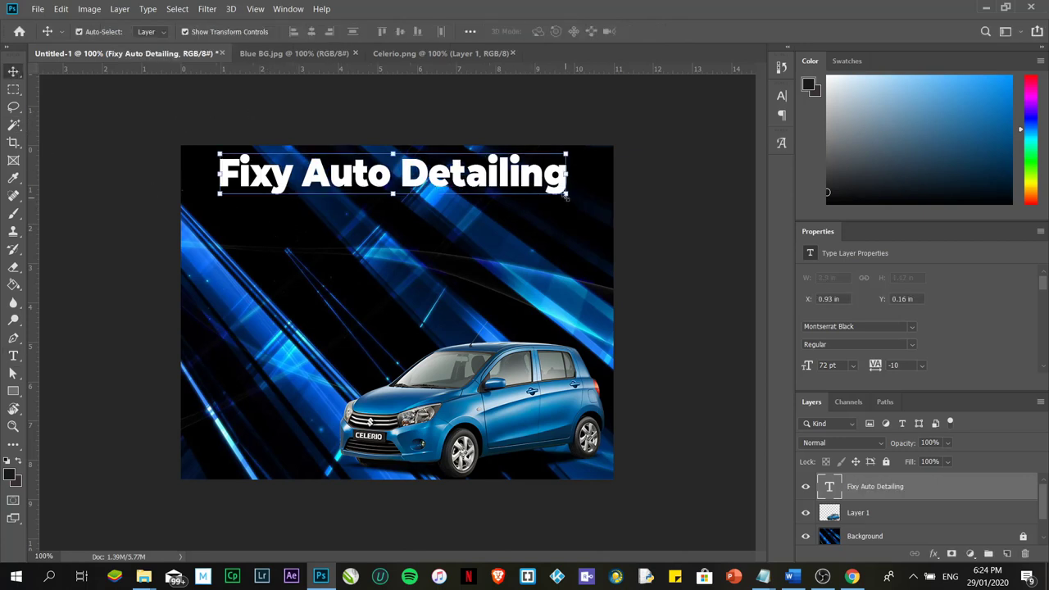
pyautogui.moveTo(566, 195); pyautogui.dragTo(415, 184)
pyautogui.press('Return')
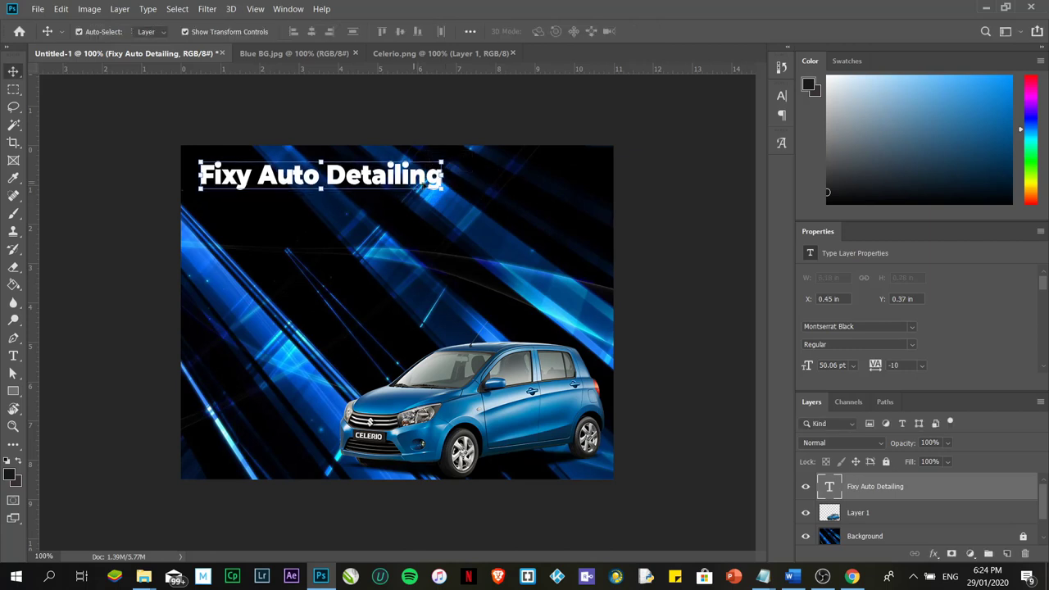
pyautogui.press('t')
pyautogui.click(436, 180)
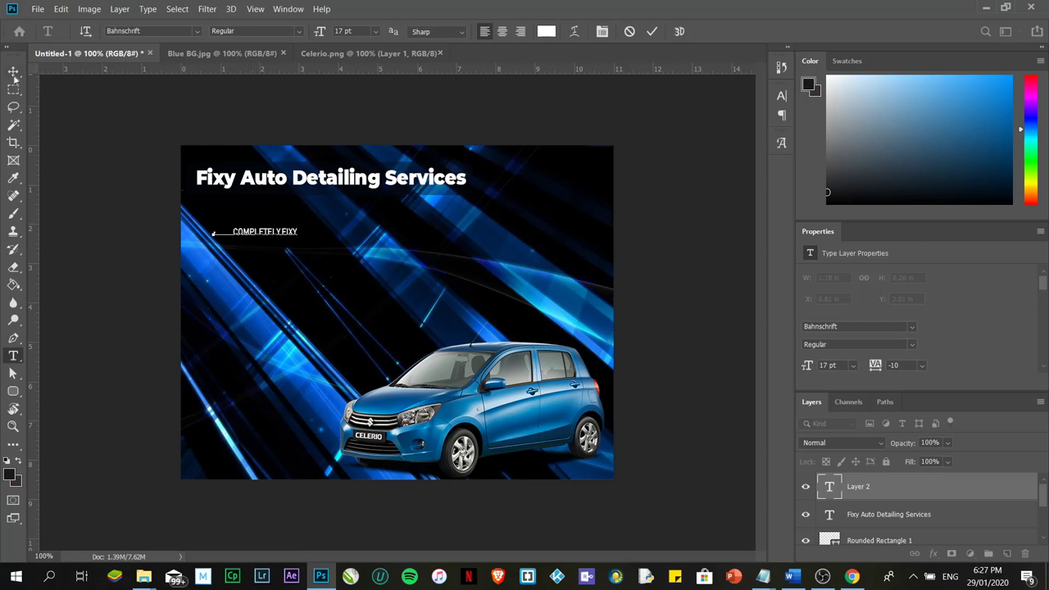
# Step: Move the COMPLETELY FIXY line under the title, then select the exterior services list in Word
pyautogui.tripleClick(235, 232)
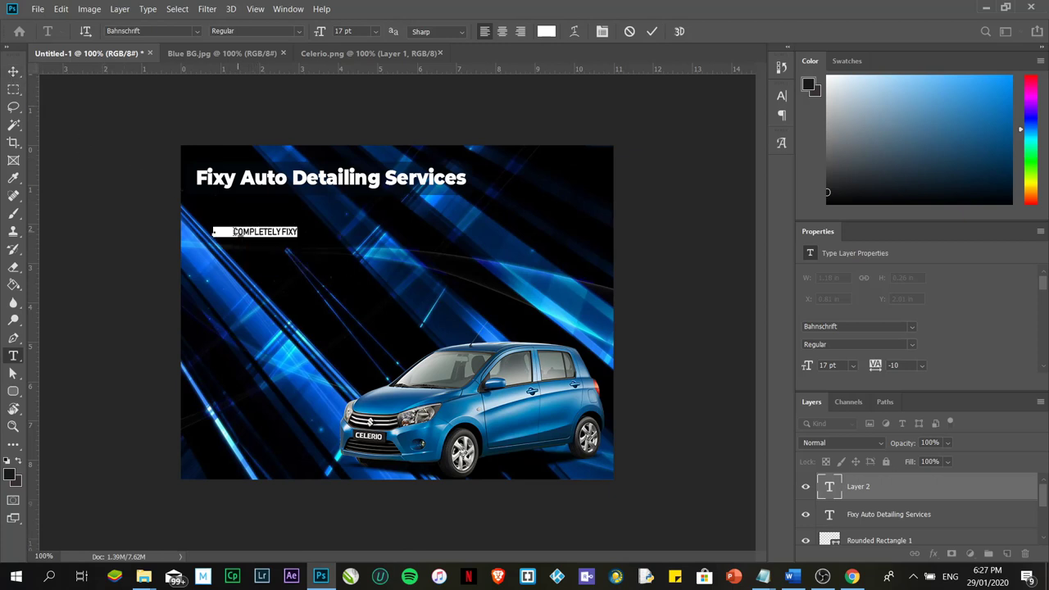
pyautogui.click(13, 71)
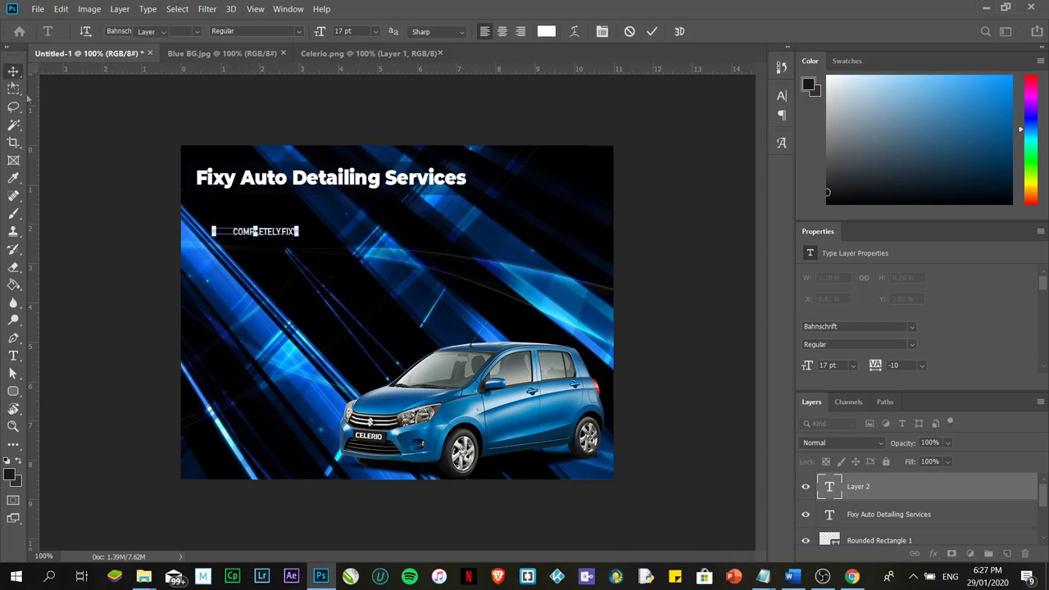
pyautogui.doubleClick(238, 240)
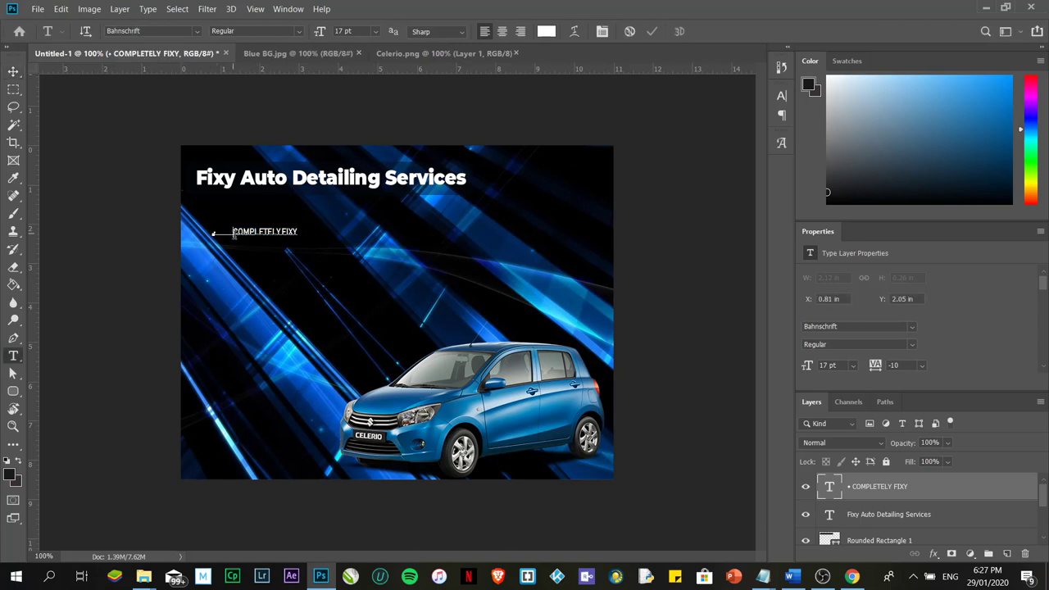
pyautogui.click(13, 71)
pyautogui.moveTo(260, 236); pyautogui.dragTo(286, 233)
pyautogui.press('Return')
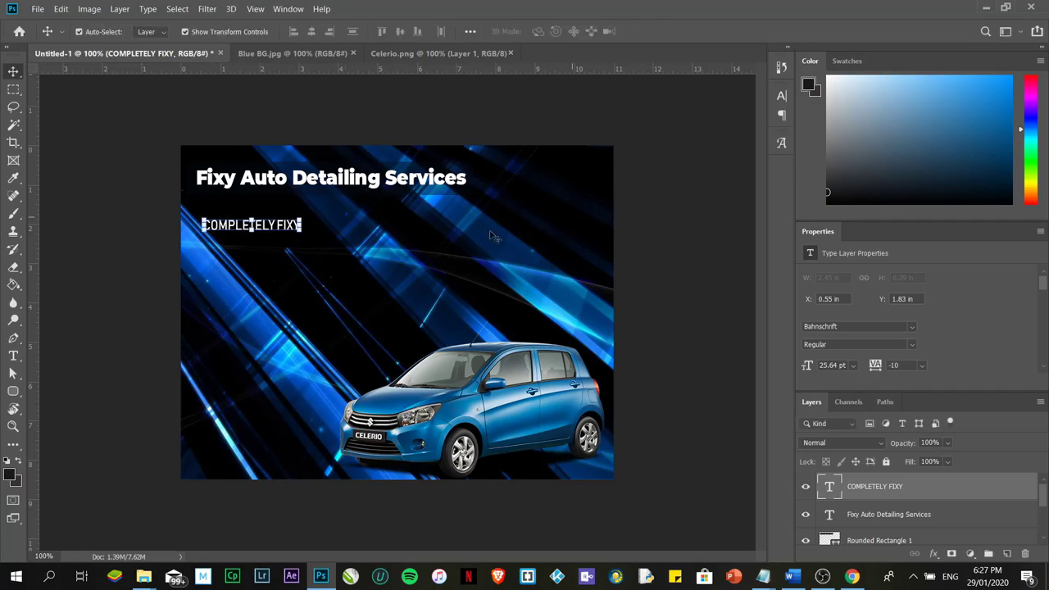
pyautogui.hotkey('alt', 'Tab')
pyautogui.moveTo(510, 248); pyautogui.dragTo(591, 385)
# Step: Copy the selected services list in Word and return to the Photoshop poster
pyautogui.scroll(-5, 727, 481)
pyautogui.scroll(-4, 598, 330)
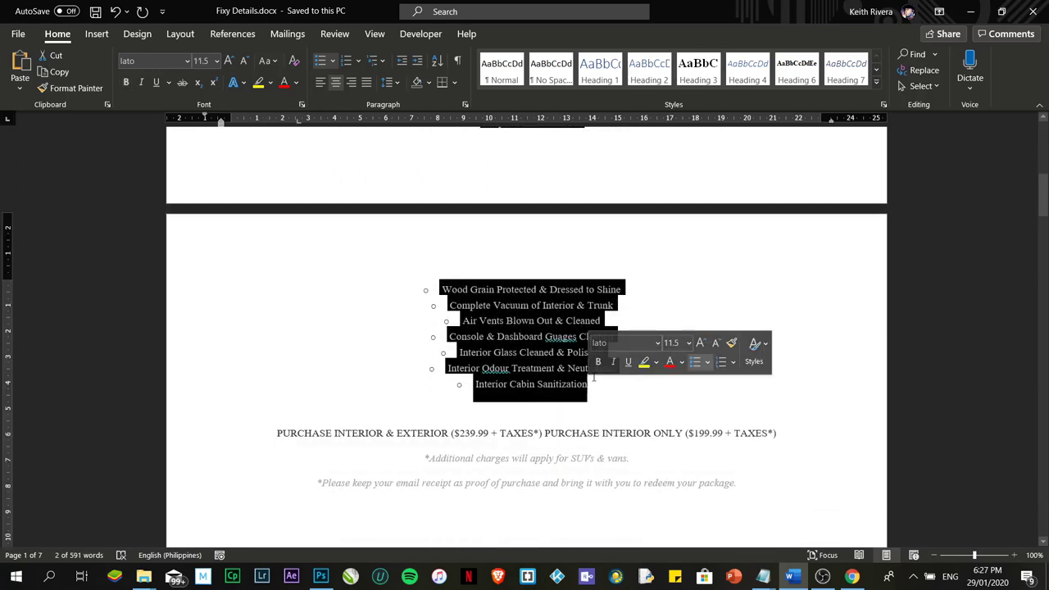
pyautogui.hotkey('alt', 'Tab')
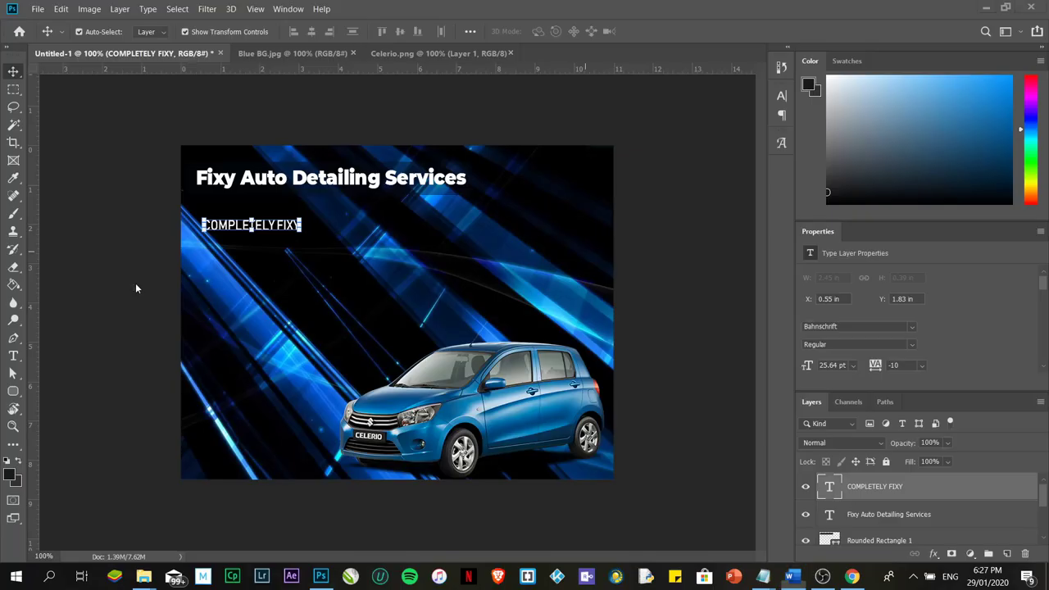
# Step: Paste the copied services list into a paragraph text box below COMPLETELY FIXY
pyautogui.click(13, 356)
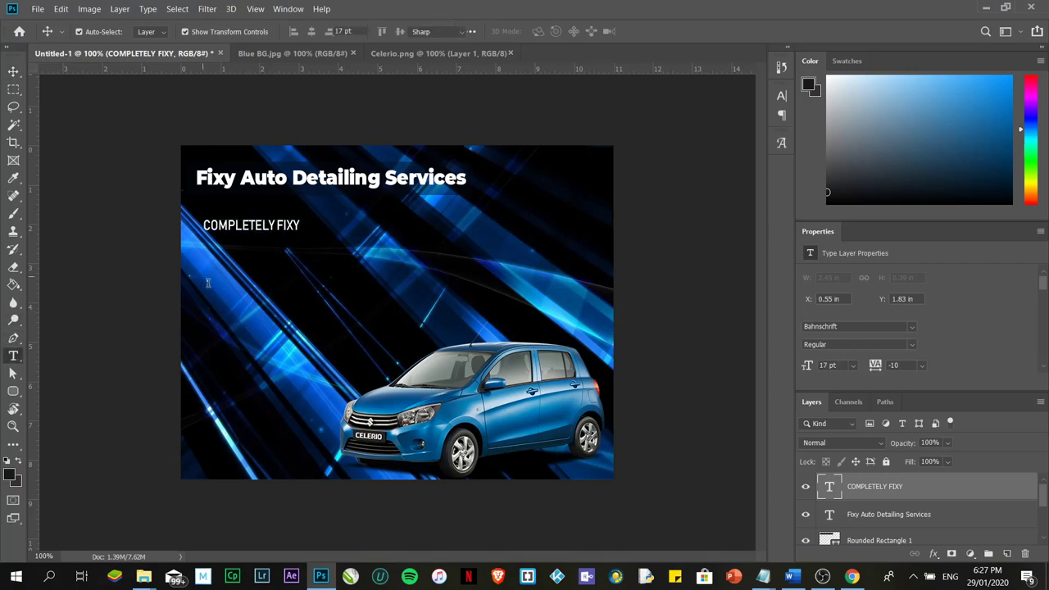
pyautogui.click(198, 274)
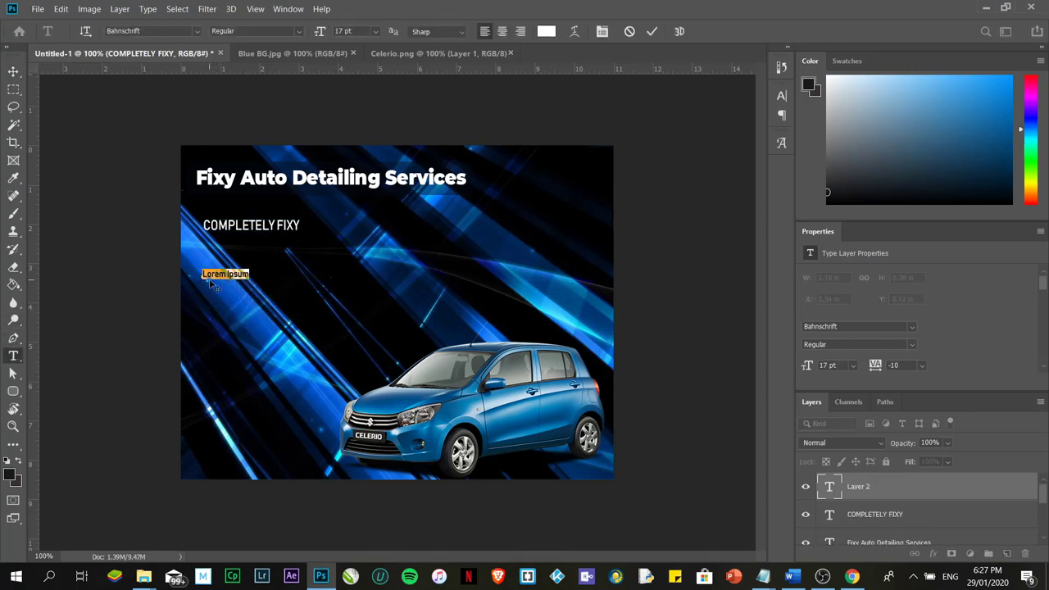
pyautogui.hotkey('ctrl', 'Return')
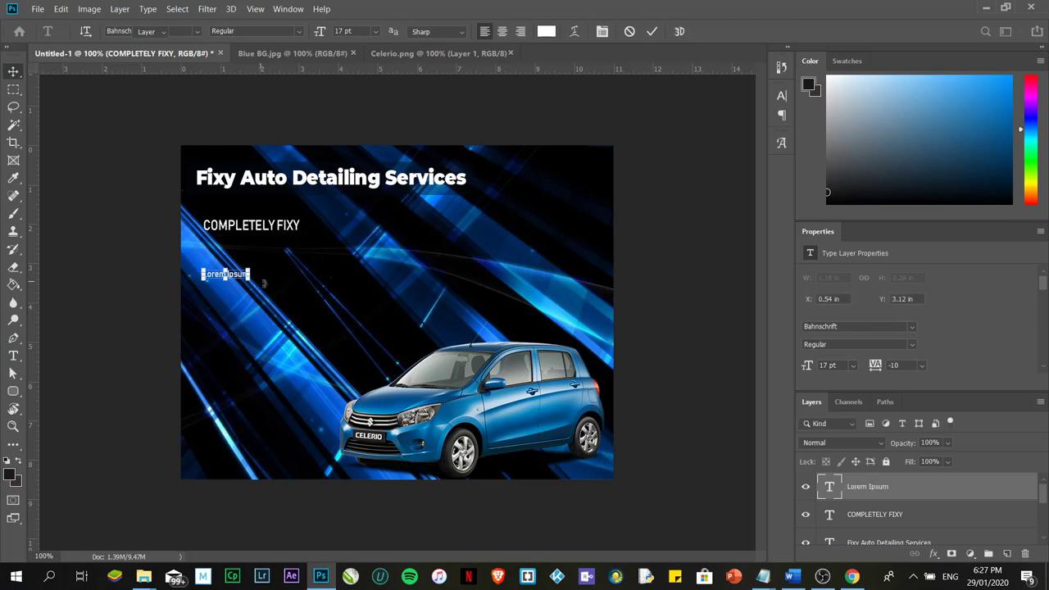
pyautogui.hotkey('ctrl', 'z')
pyautogui.press('t')
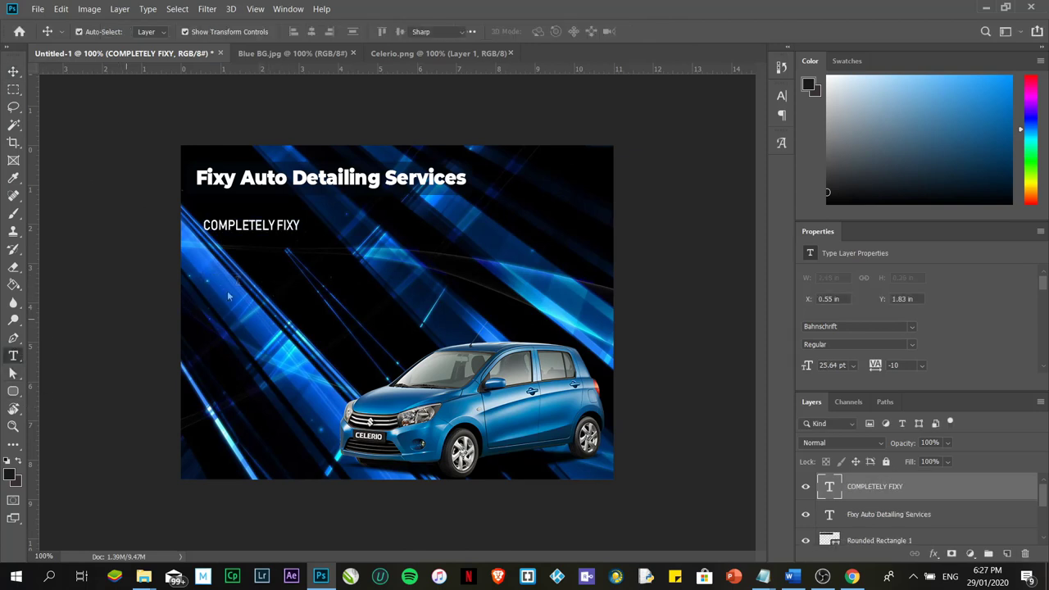
pyautogui.moveTo(200, 253); pyautogui.dragTo(433, 413)
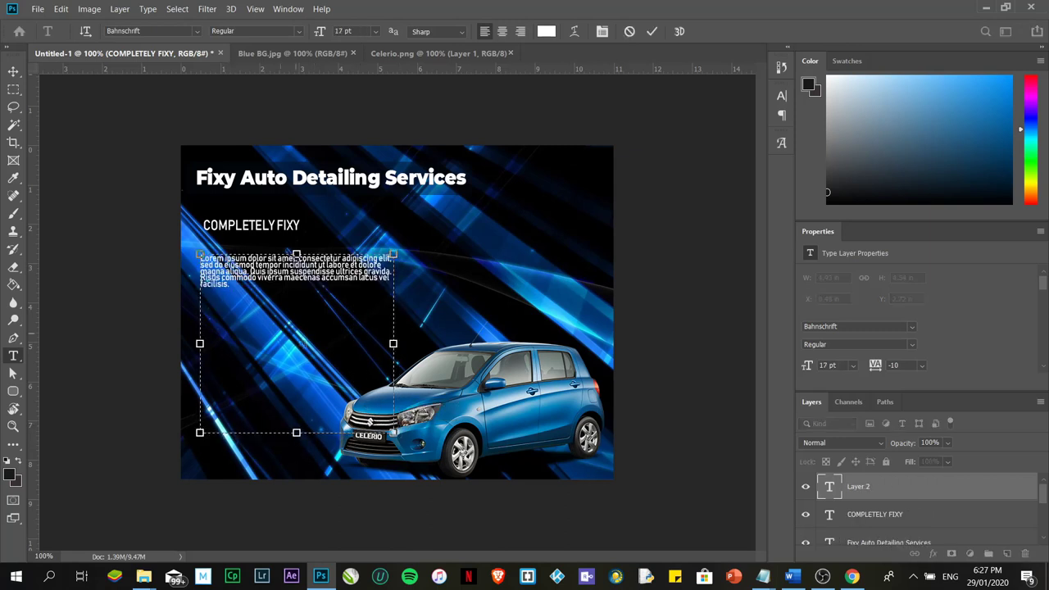
pyautogui.hotkey('ctrl', 'v')
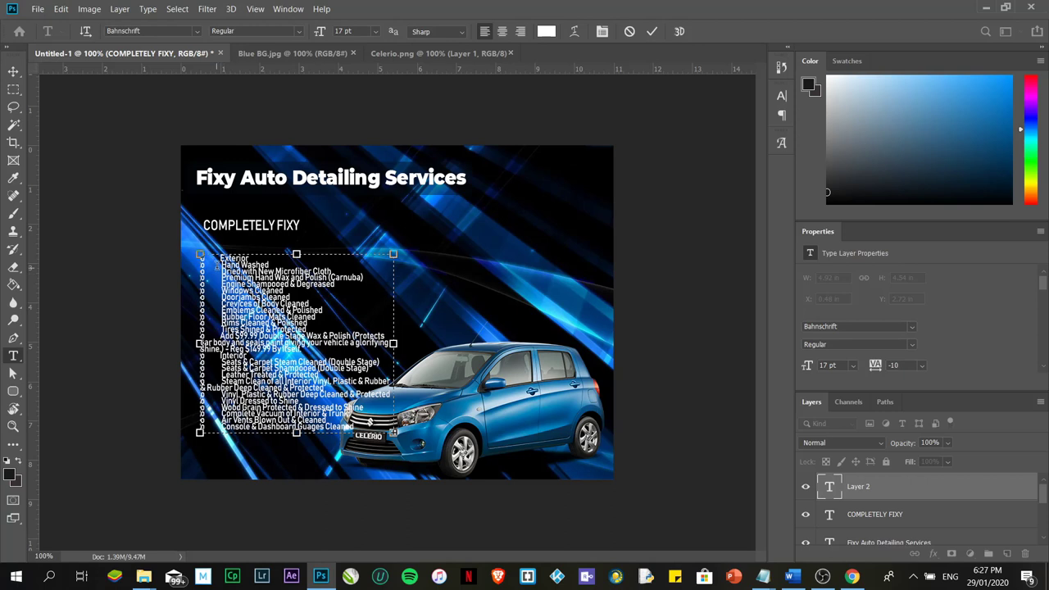
# Step: Check the pasted list's wording, then remove it from the poster and return to Word
pyautogui.doubleClick(221, 258)
pyautogui.moveTo(232, 284)
pyautogui.mouseDown()
pyautogui.moveTo(317, 284)
pyautogui.moveTo(233, 292)
pyautogui.mouseUp()
pyautogui.doubleClick(234, 258)
pyautogui.hotkey('ctrl', 'Return')
pyautogui.click(343, 336)
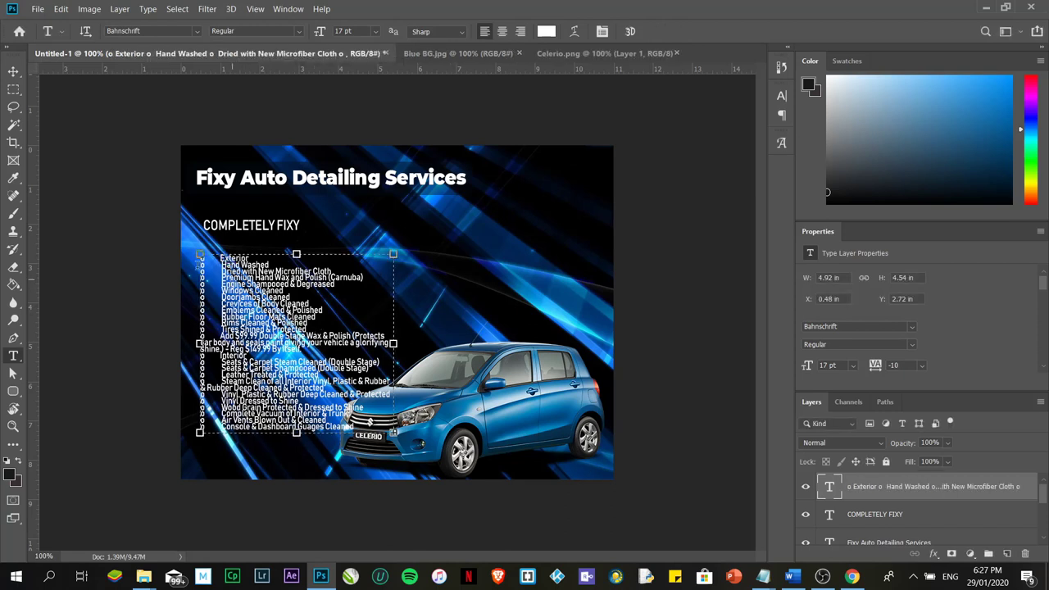
pyautogui.hotkey('ctrl', 'Return')
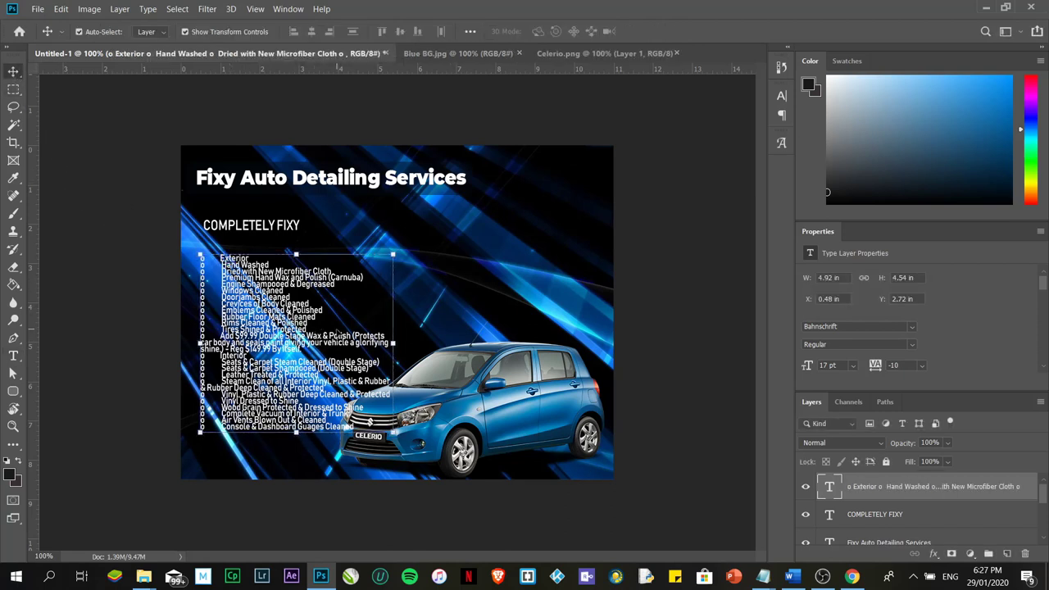
pyautogui.press('Delete')
# Step: Left-align the Word services list and copy it from Hand Washed to Interior Cabin Sanitization
pyautogui.hotkey('alt', 'Tab')
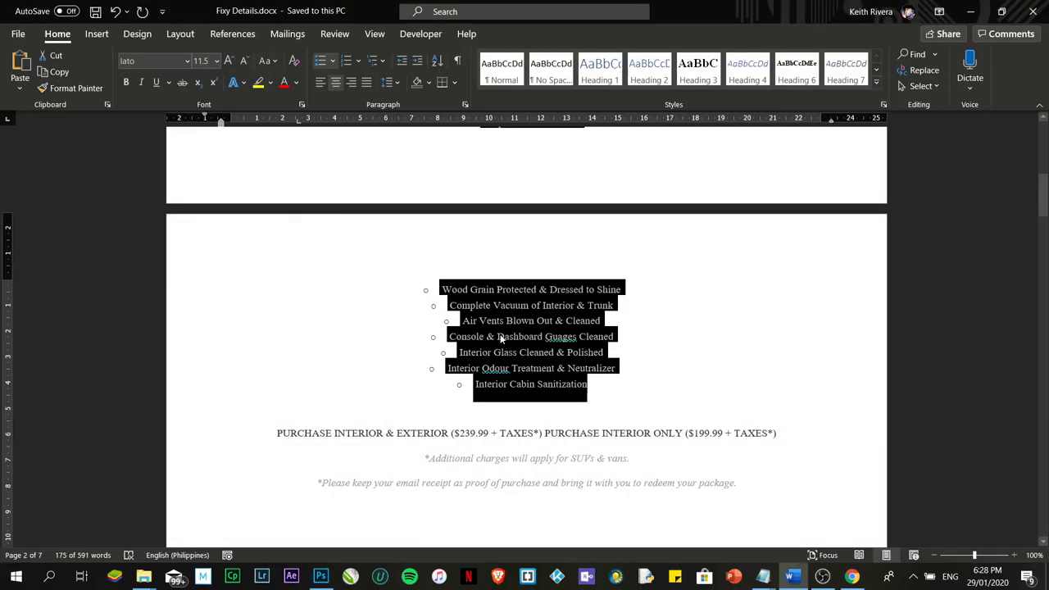
pyautogui.scroll(10, 501, 339)
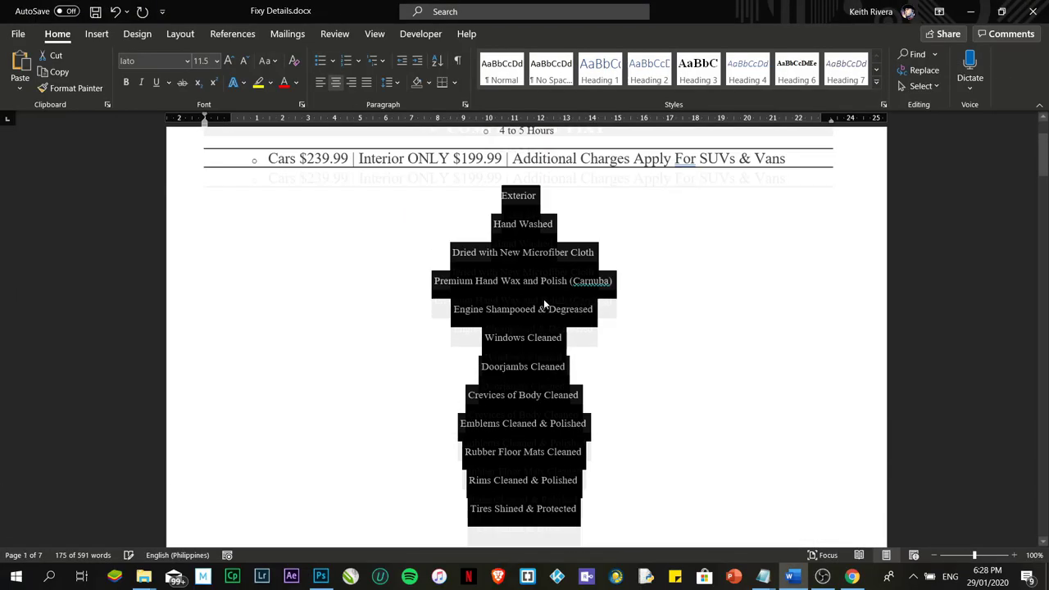
pyautogui.click(320, 82)
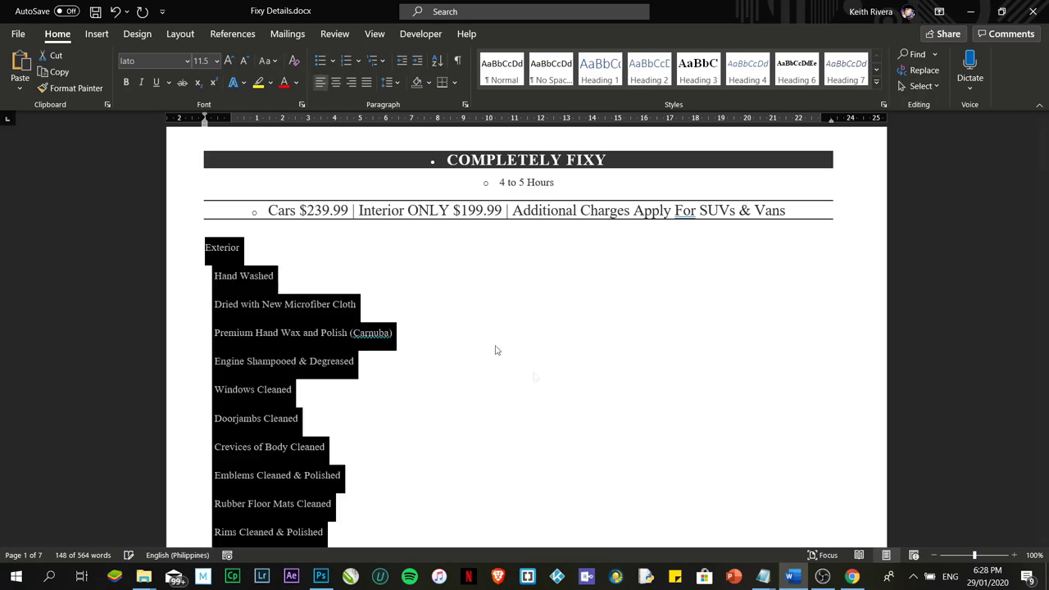
pyautogui.scroll(-3, 492, 369)
pyautogui.scroll(3, 489, 394)
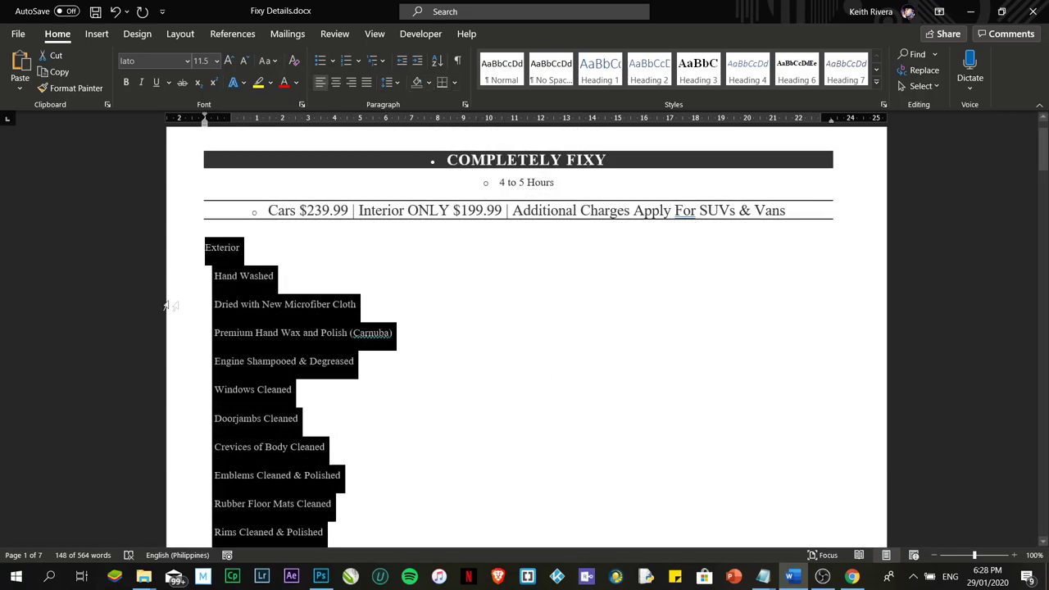
pyautogui.click(215, 275)
pyautogui.moveTo(215, 276); pyautogui.dragTo(357, 465)
pyautogui.scroll(-6, 336, 472)
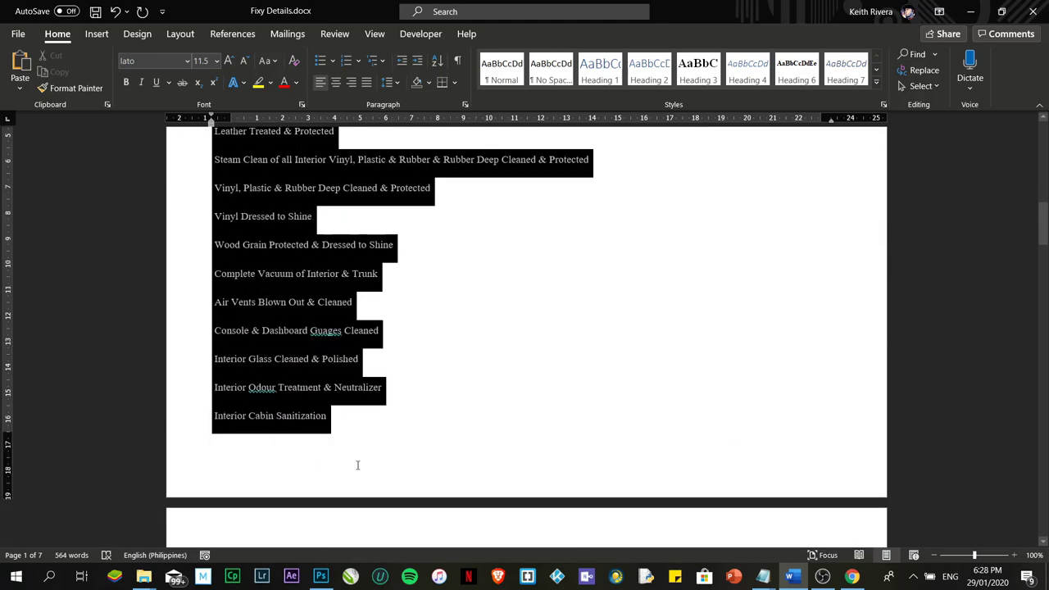
pyautogui.scroll(-5, 358, 465)
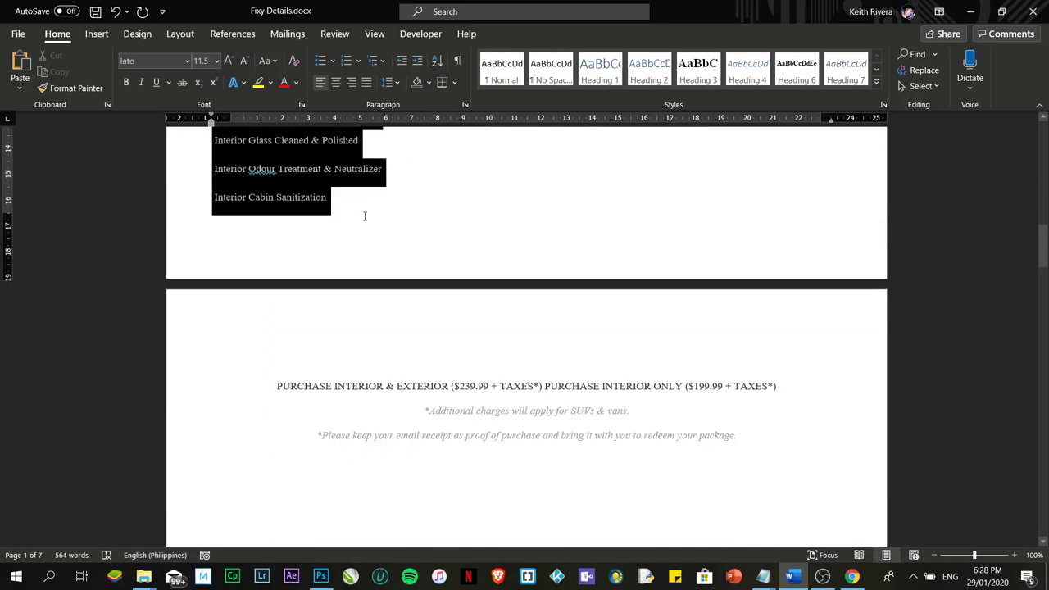
pyautogui.hotkey('alt', 'Tab')
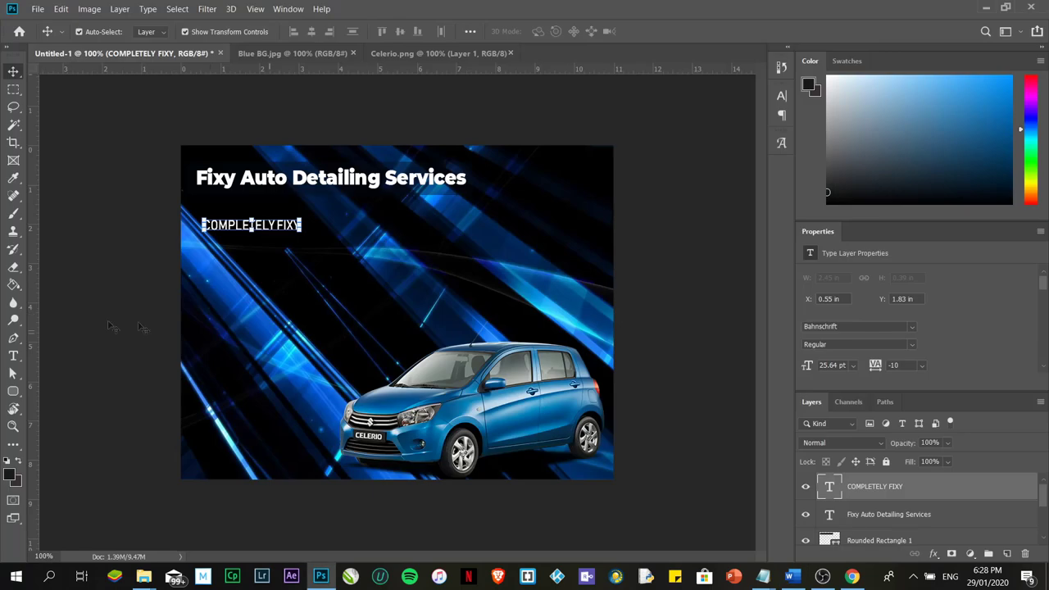
# Step: Paste the Hand Washed to Interior Cabin Sanitization list into a text box and select it all
pyautogui.click(14, 356)
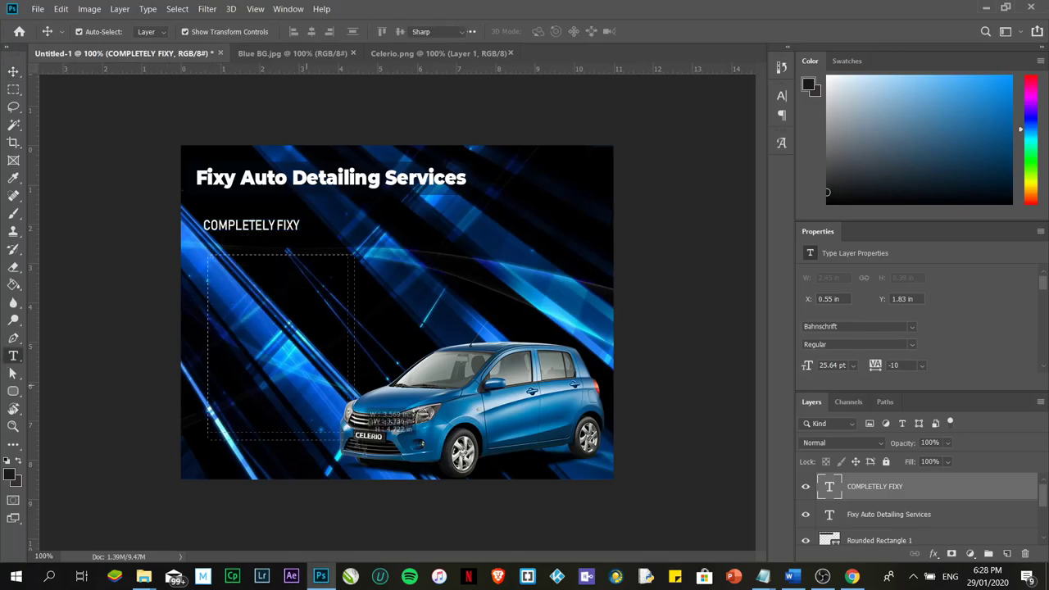
pyautogui.click(276, 283)
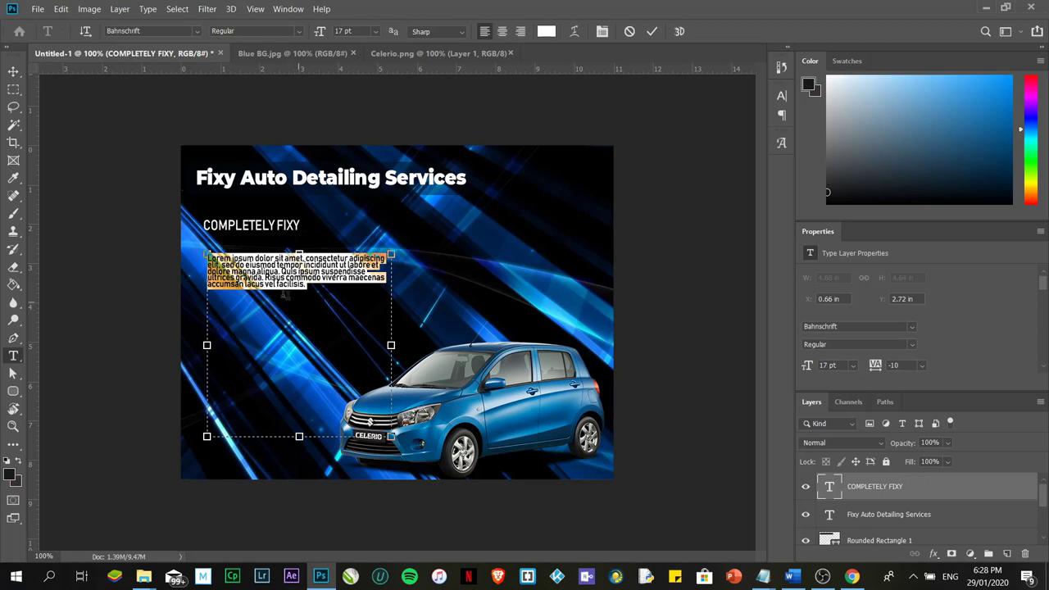
pyautogui.hotkey('ctrl', 'v')
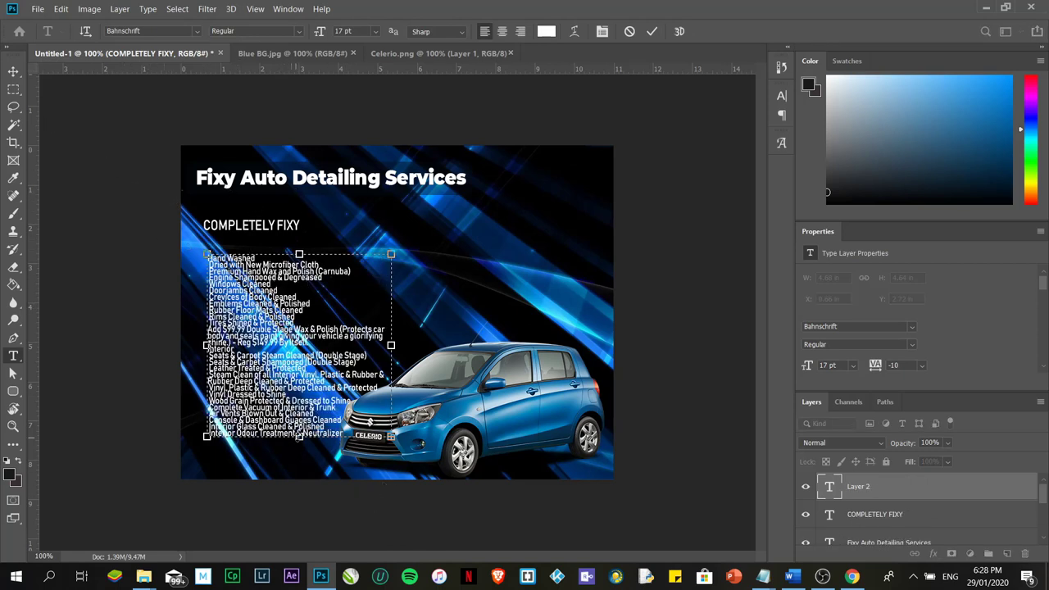
pyautogui.moveTo(300, 437); pyautogui.dragTo(207, 256)
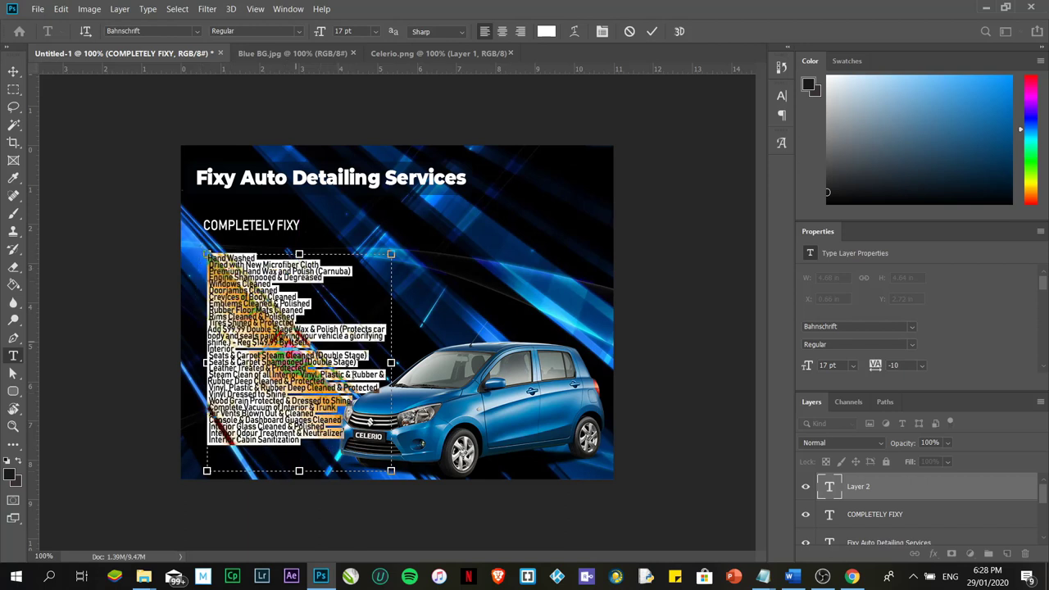
pyautogui.moveTo(310, 445); pyautogui.dragTo(194, 230)
pyautogui.click(601, 32)
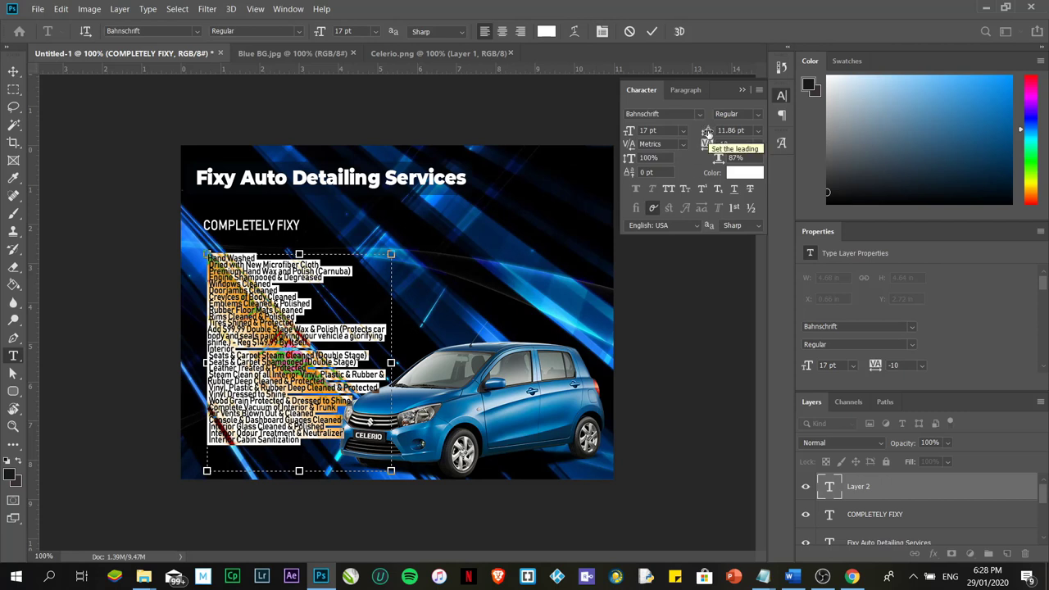
# Step: Set the services list leading to 13.86 pt and extend the box to show every line
pyautogui.moveTo(707, 132); pyautogui.dragTo(706, 140)
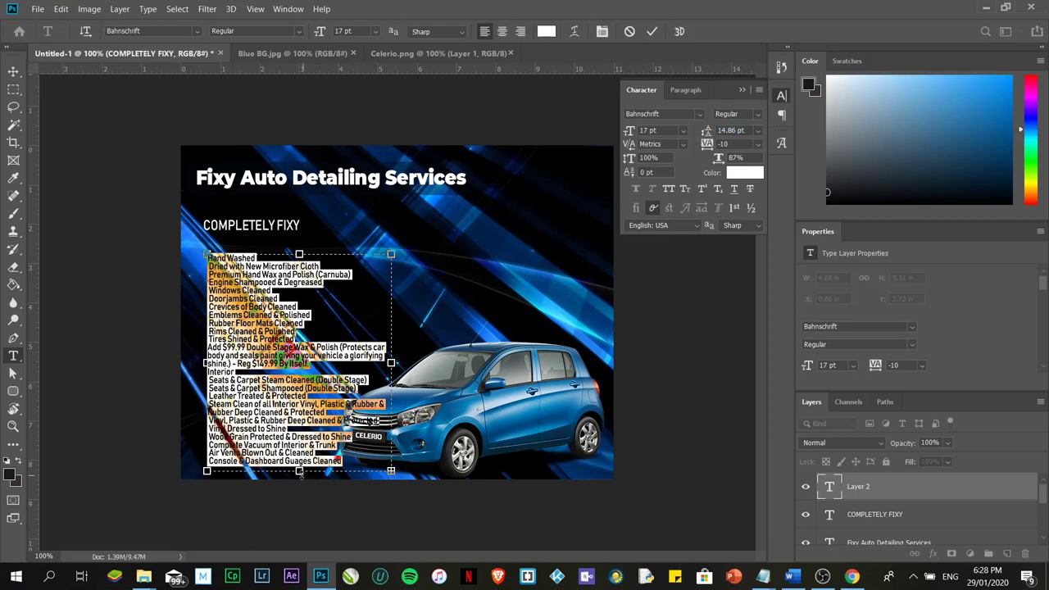
pyautogui.moveTo(301, 476); pyautogui.dragTo(300, 480)
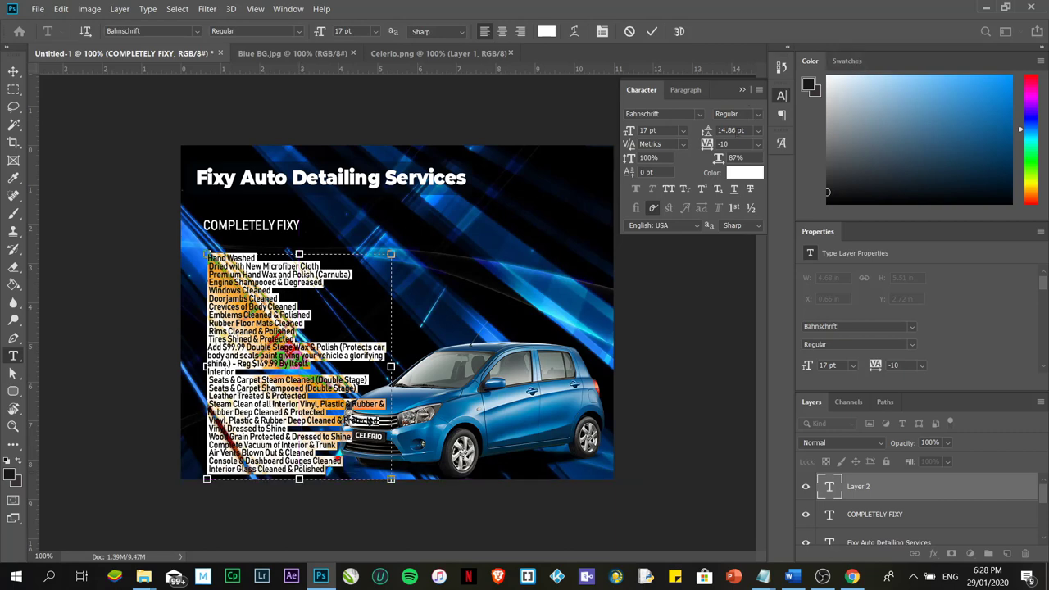
pyautogui.moveTo(707, 132); pyautogui.dragTo(705, 133)
pyautogui.click(13, 72)
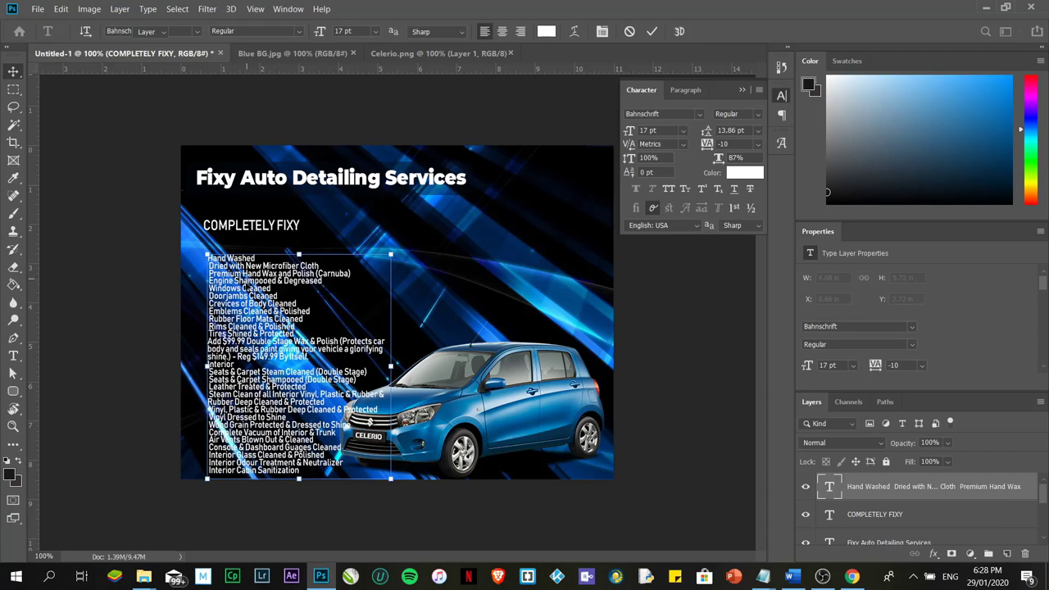
# Step: Nudge the services list, COMPLETELY FIXY and the car into place, then select the rounded rectangle
pyautogui.moveTo(245, 288); pyautogui.dragTo(239, 273)
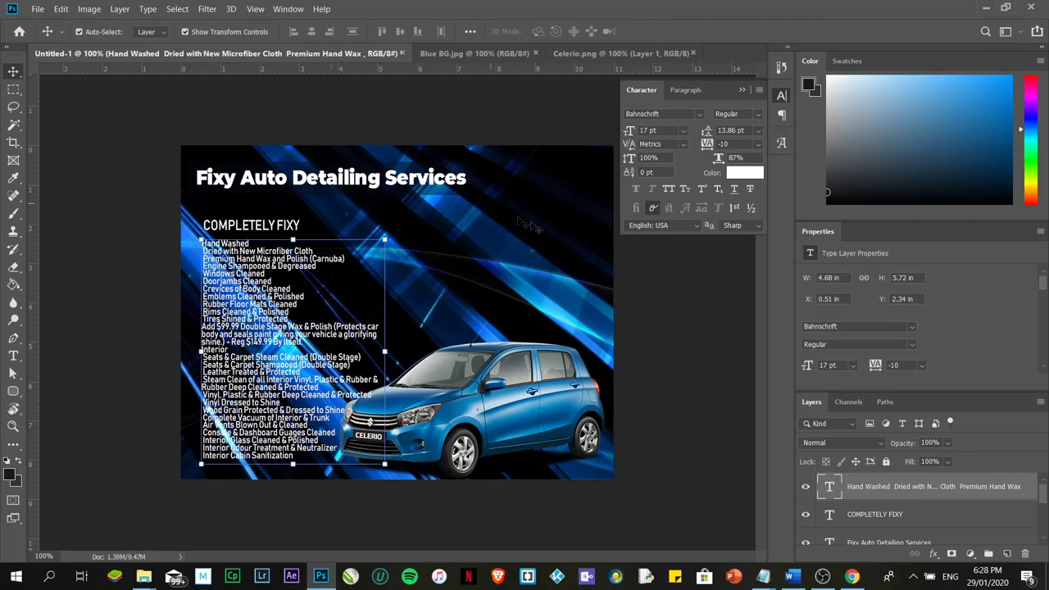
pyautogui.moveTo(251, 235); pyautogui.dragTo(251, 233)
pyautogui.moveTo(500, 406)
pyautogui.mouseDown()
pyautogui.moveTo(502, 396)
pyautogui.moveTo(498, 406)
pyautogui.mouseUp()
pyautogui.click(391, 194)
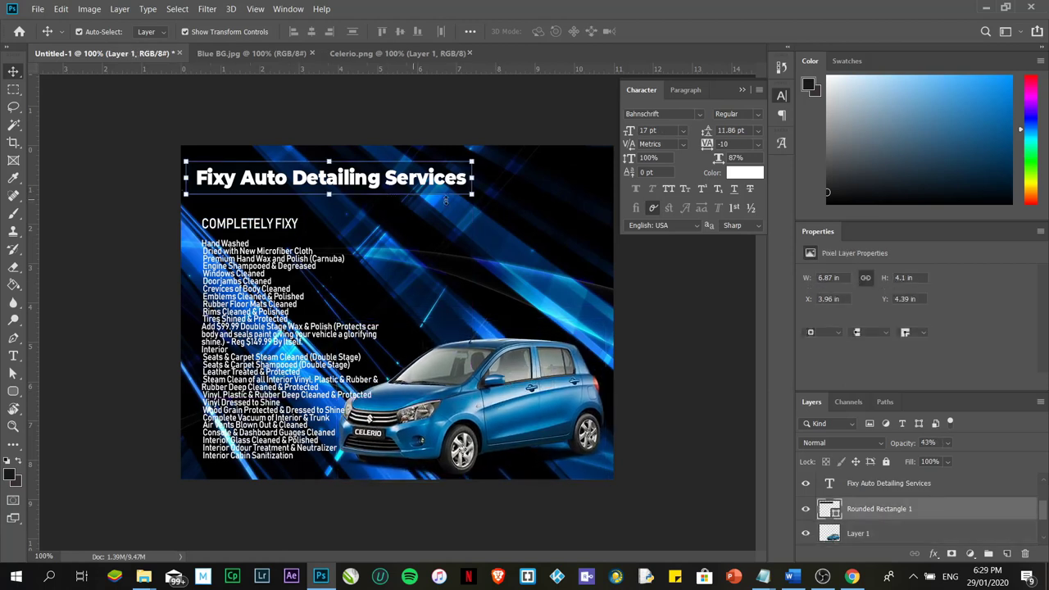
pyautogui.moveTo(250, 322); pyautogui.dragTo(249, 313)
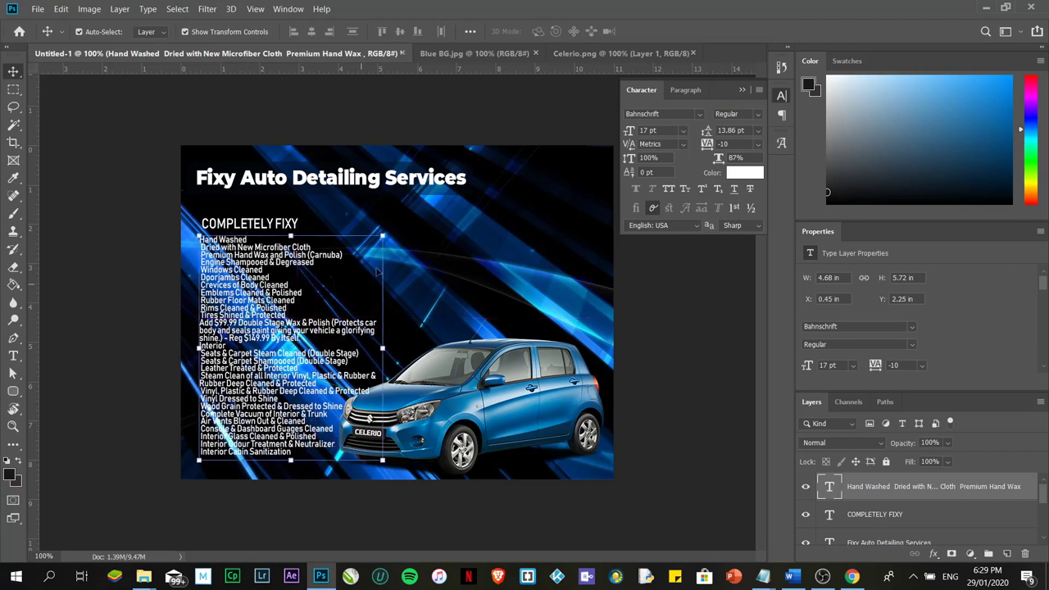
pyautogui.click(440, 198)
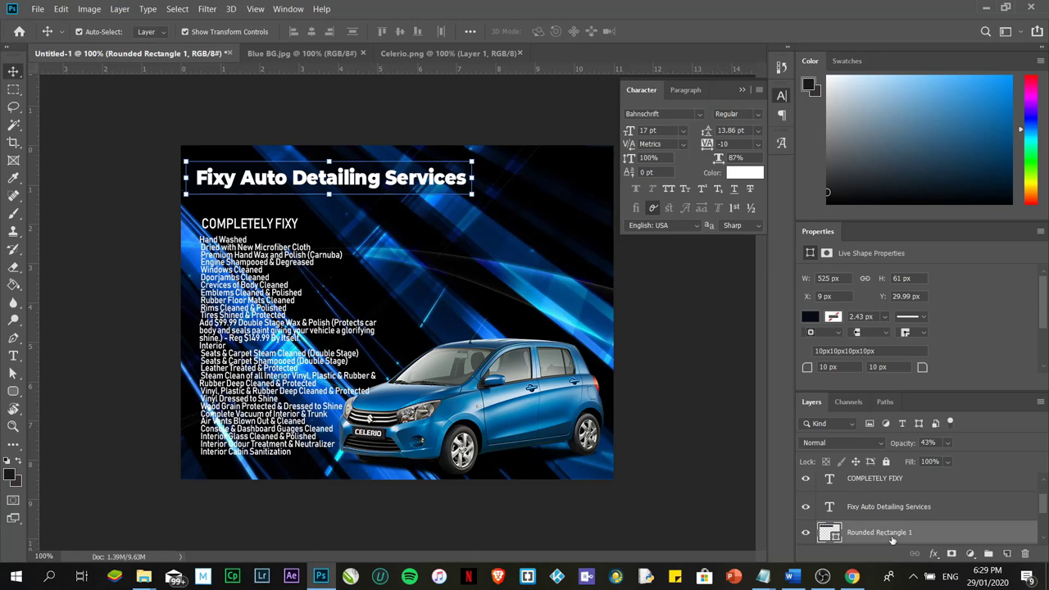
pyautogui.rightClick(892, 539)
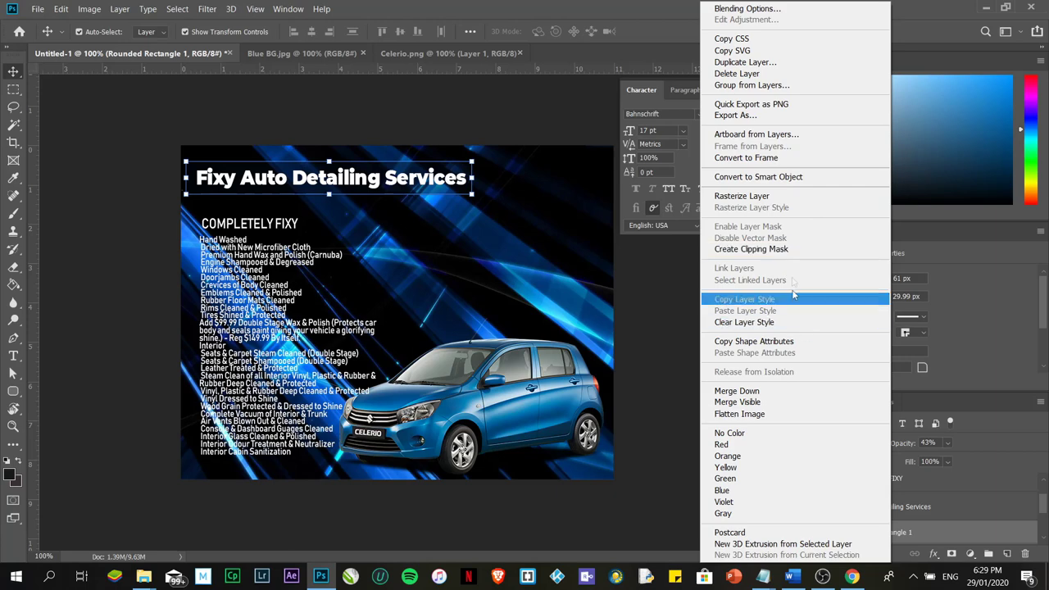
# Step: Duplicate the rounded rectangle layer and move the copy down to the services list
pyautogui.click(776, 65)
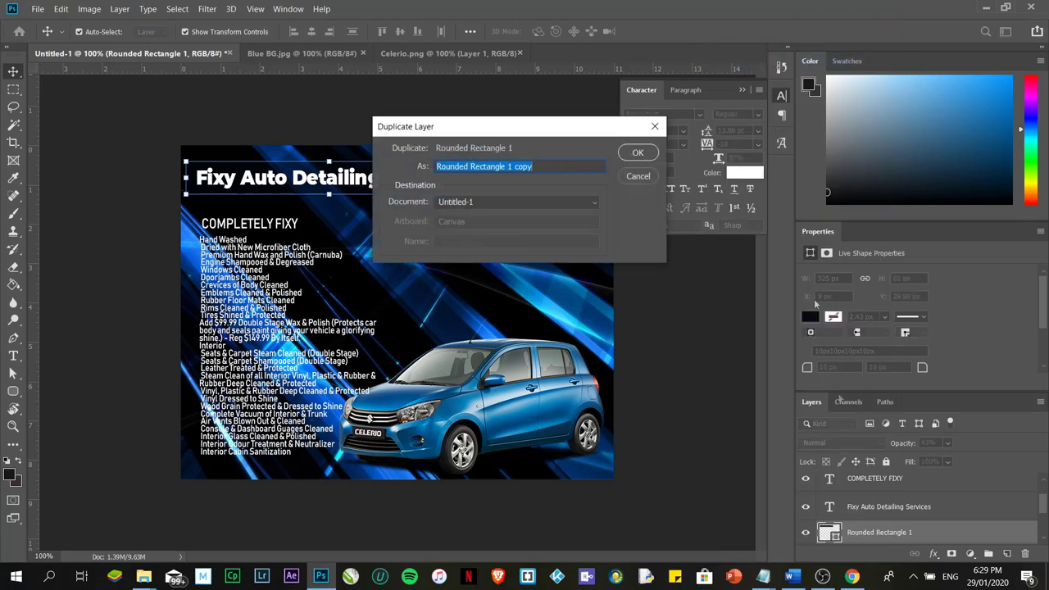
pyautogui.click(637, 152)
pyautogui.moveTo(1044, 505); pyautogui.dragTo(1044, 510)
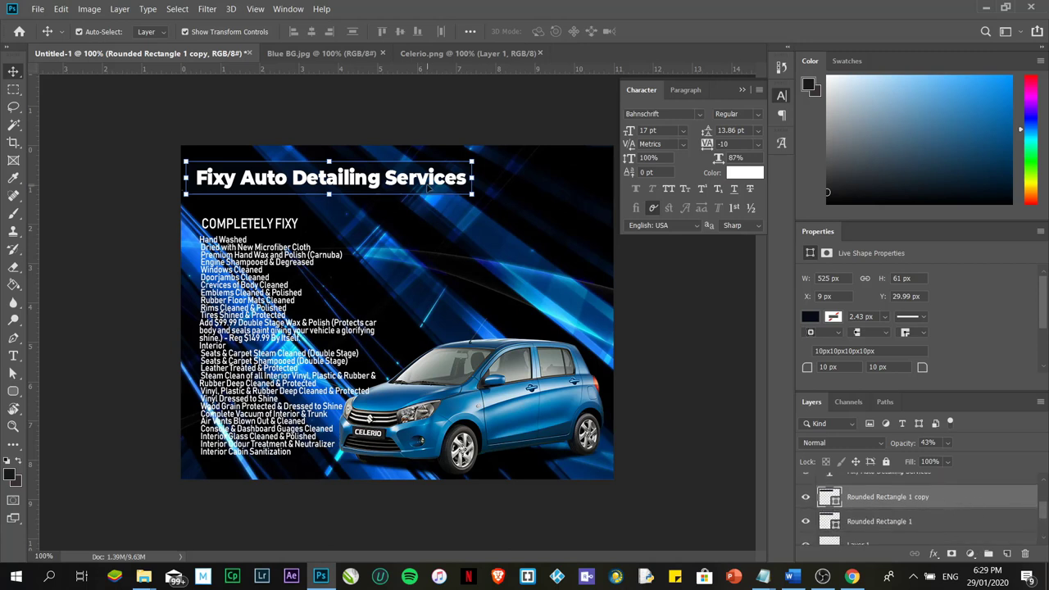
pyautogui.moveTo(428, 189); pyautogui.dragTo(433, 244)
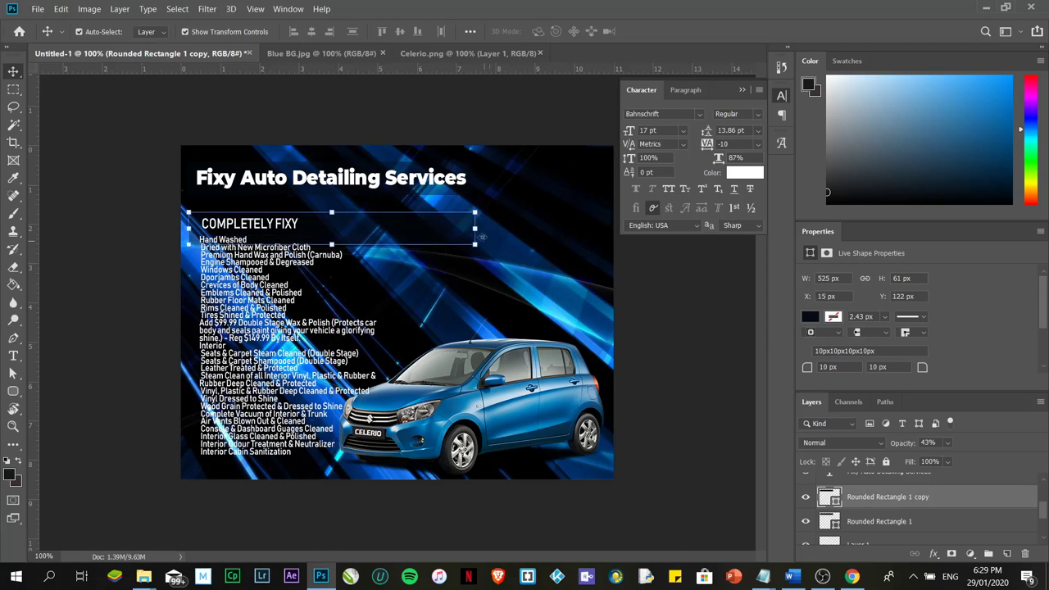
# Step: Reshape the copy into a tall narrow panel behind the list at 82% opacity
pyautogui.moveTo(479, 235); pyautogui.dragTo(410, 236)
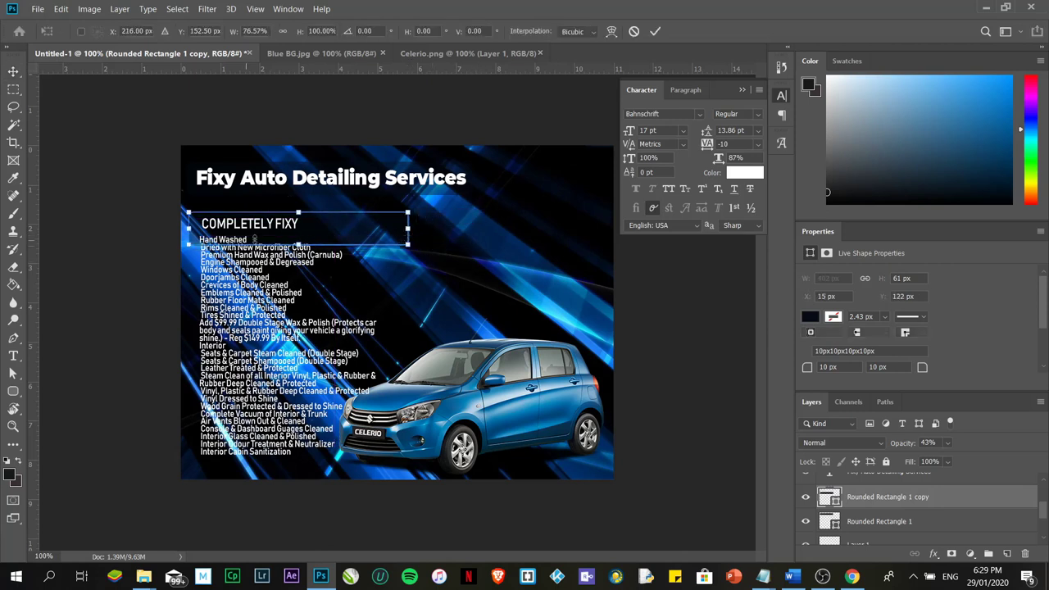
pyautogui.moveTo(298, 243); pyautogui.dragTo(265, 462)
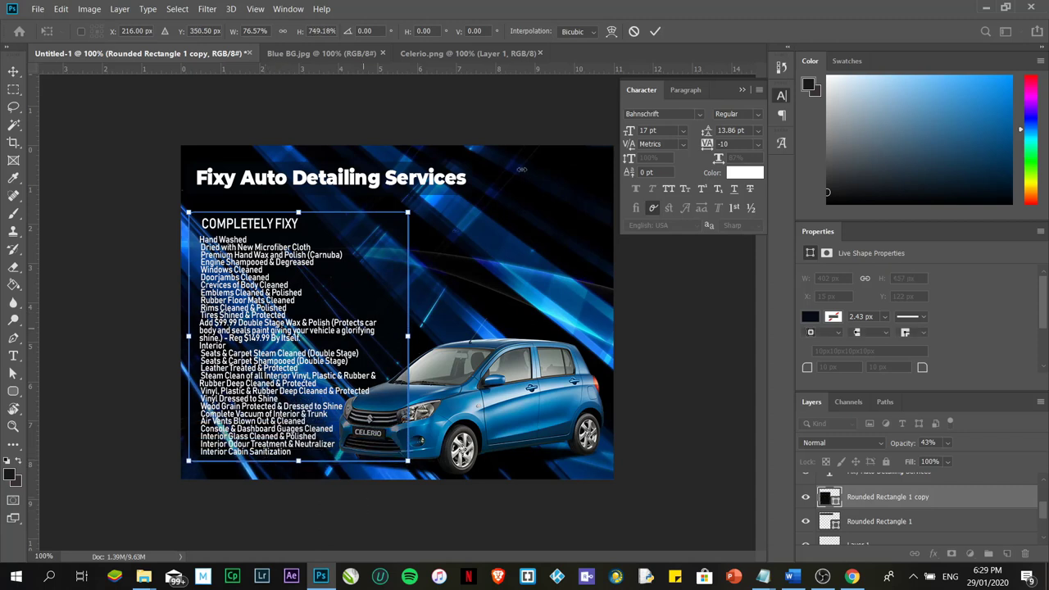
pyautogui.click(655, 31)
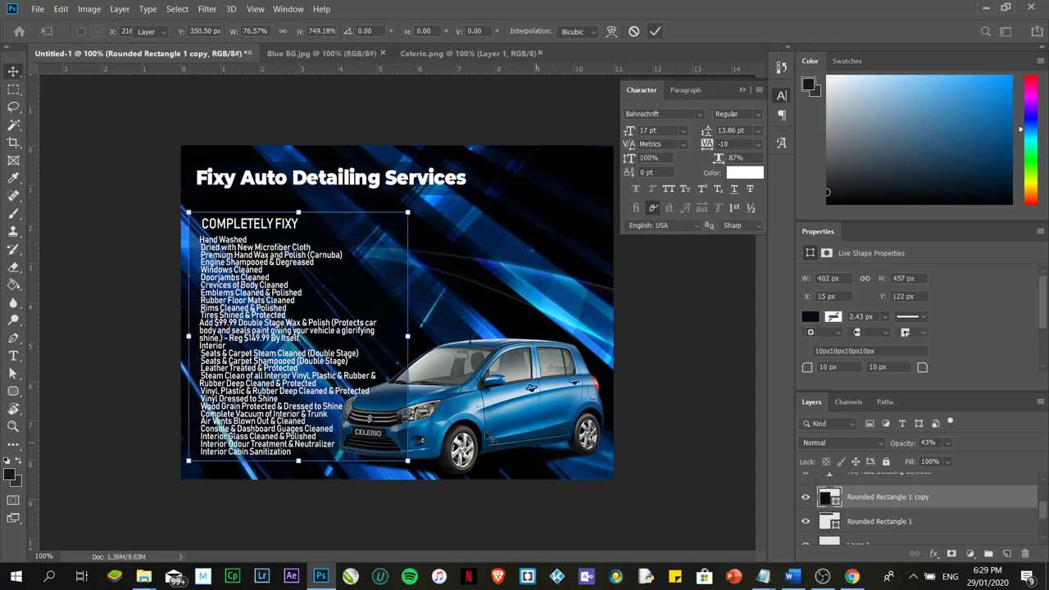
pyautogui.scroll(-1, 1044, 509)
pyautogui.scroll(2, 1044, 508)
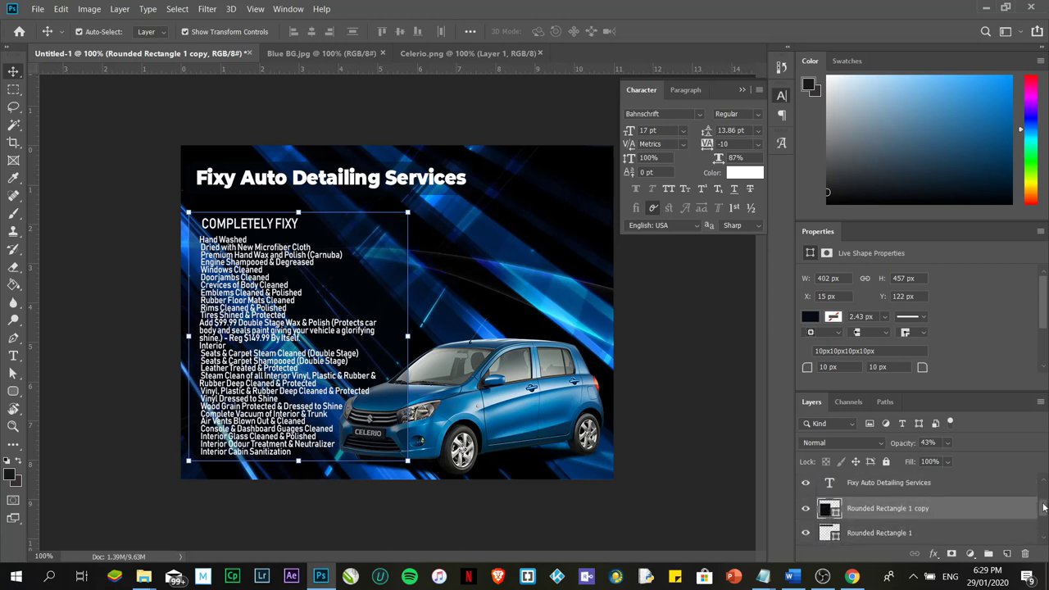
pyautogui.click(948, 442)
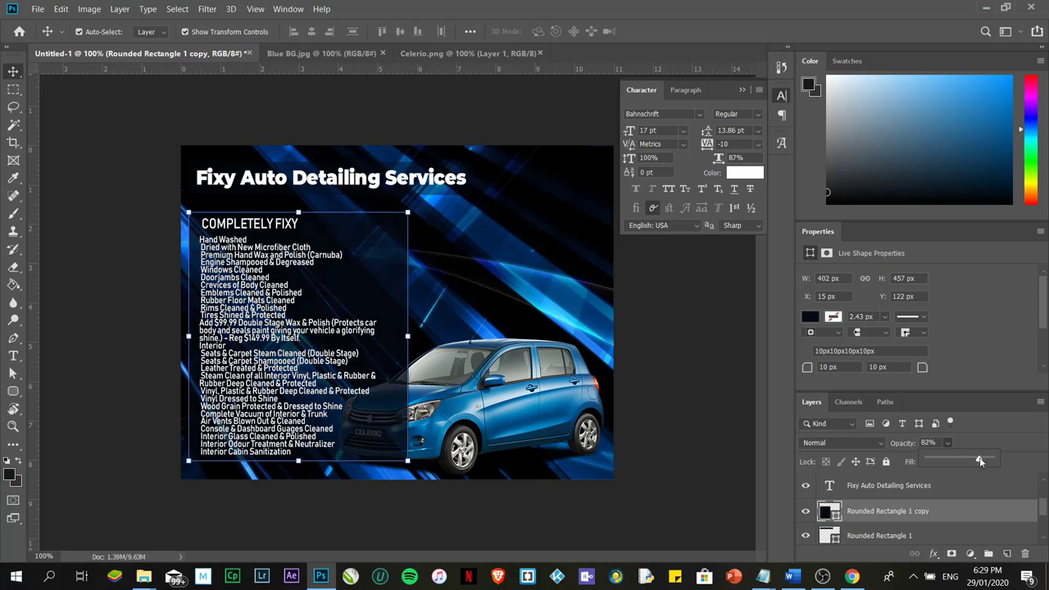
pyautogui.click(696, 465)
# Step: Move the car layer above the dark panel and scale the car to about 93%
pyautogui.click(449, 407)
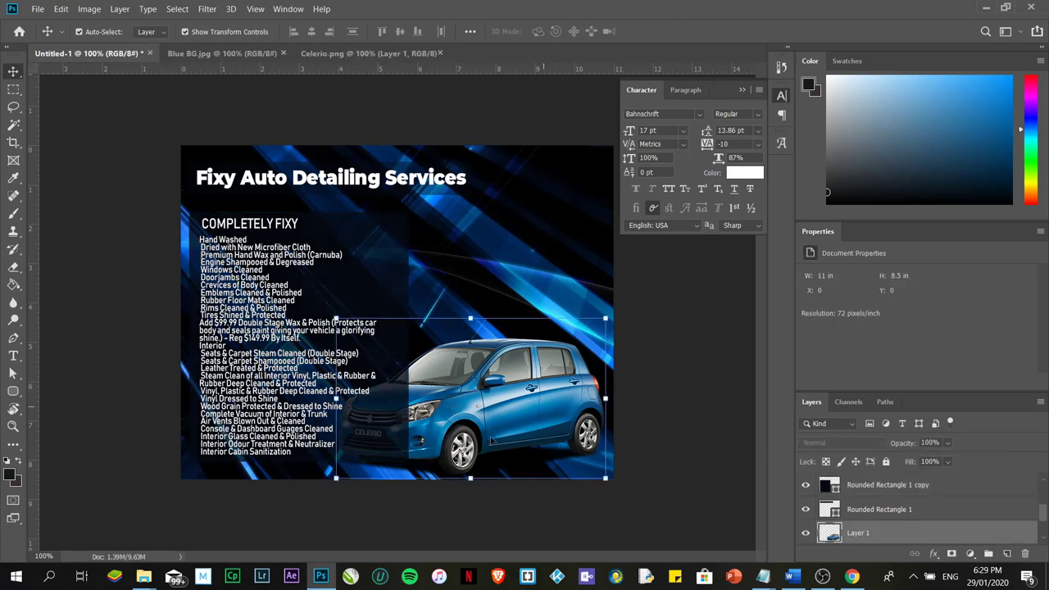
pyautogui.moveTo(887, 535); pyautogui.dragTo(891, 475)
pyautogui.moveTo(544, 427); pyautogui.dragTo(550, 436)
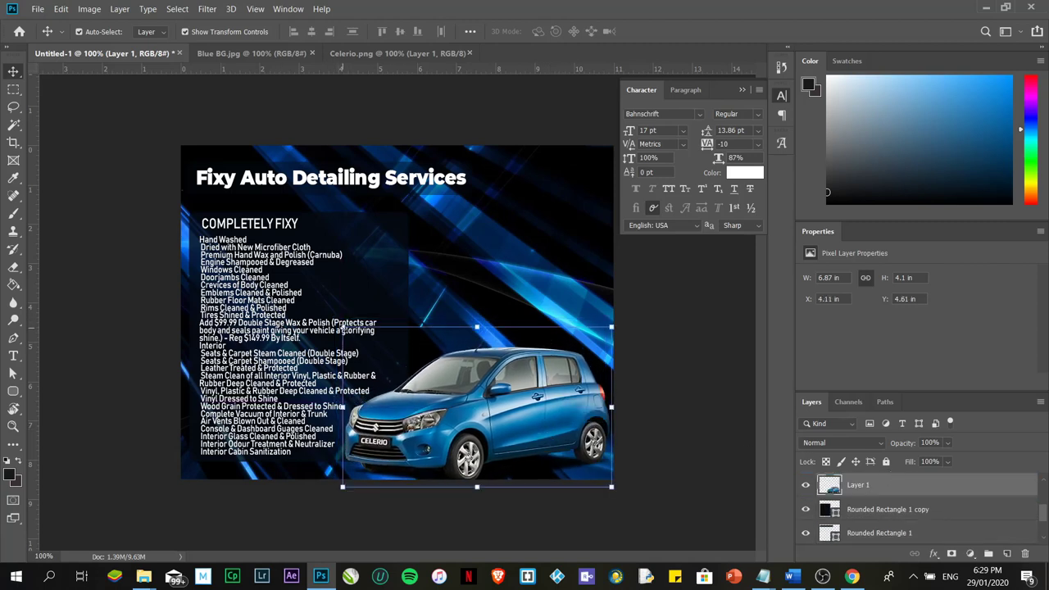
pyautogui.hotkey('ctrl', 't')
pyautogui.moveTo(343, 327); pyautogui.dragTo(359, 337)
pyautogui.moveTo(525, 430); pyautogui.dragTo(519, 425)
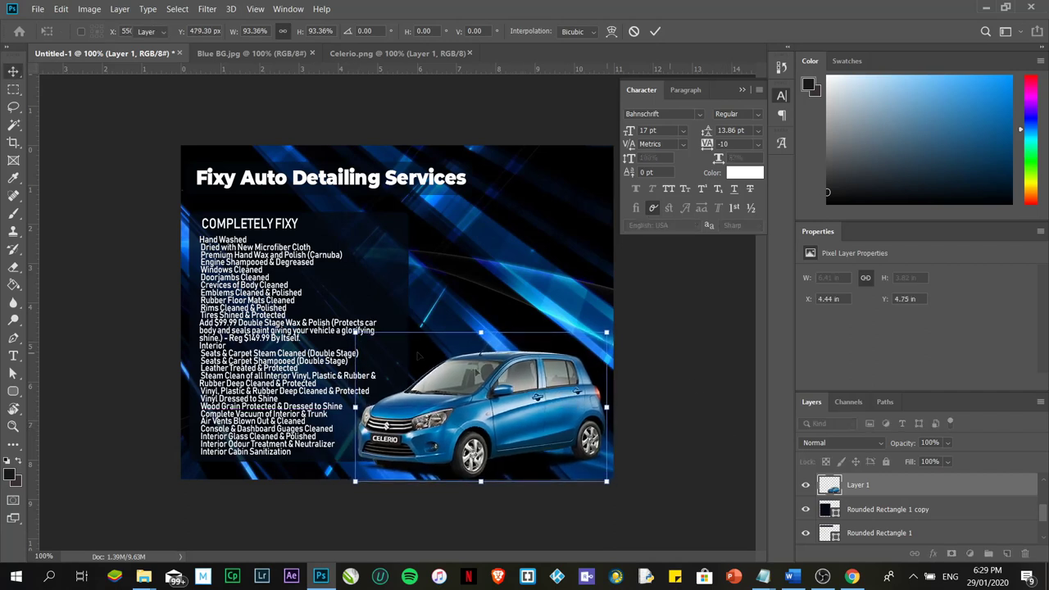
pyautogui.press('Return')
# Step: Widen the services list leading to 24.86 pt and stretch the dark panel to the bottom
pyautogui.click(273, 261)
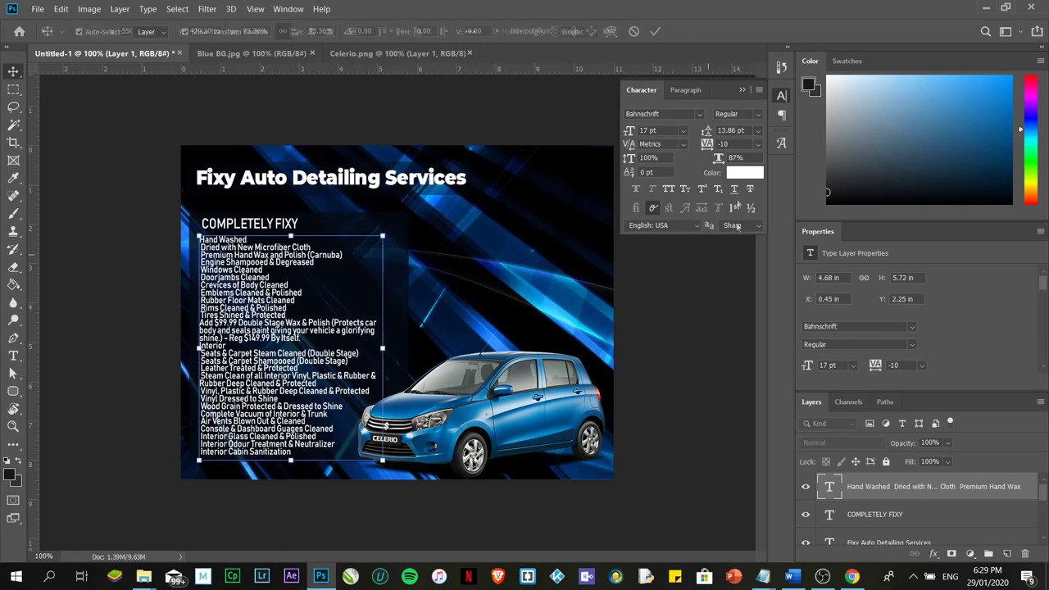
pyautogui.moveTo(709, 133); pyautogui.dragTo(712, 135)
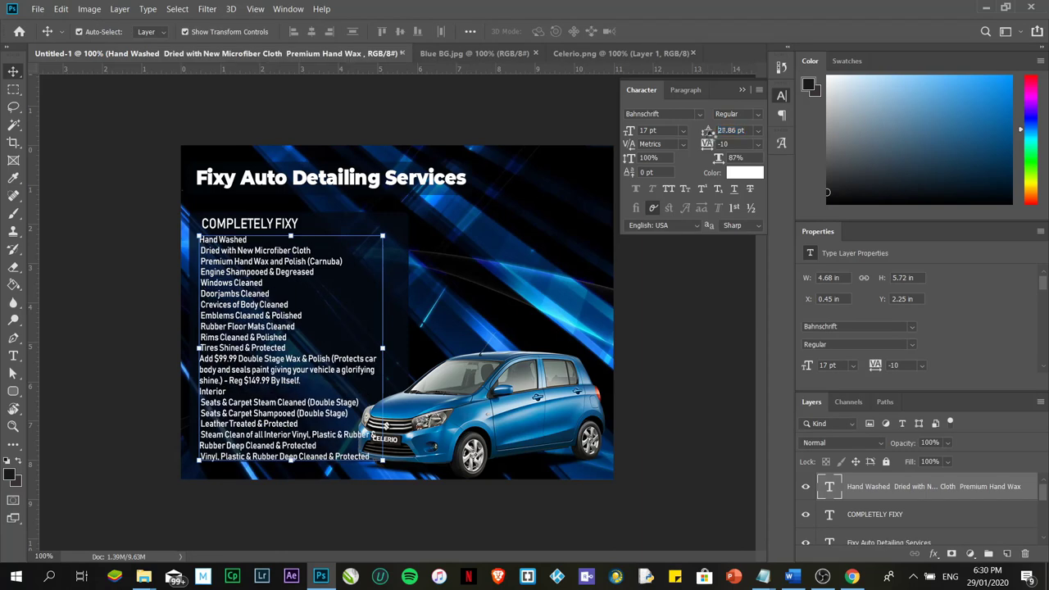
pyautogui.moveTo(706, 135); pyautogui.dragTo(706, 132)
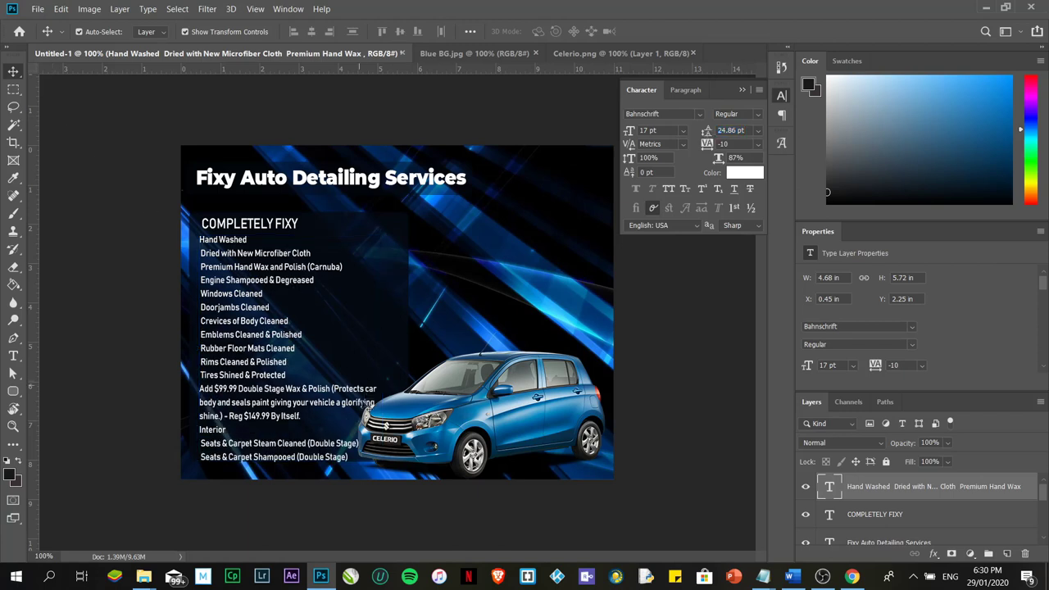
pyautogui.click(366, 326)
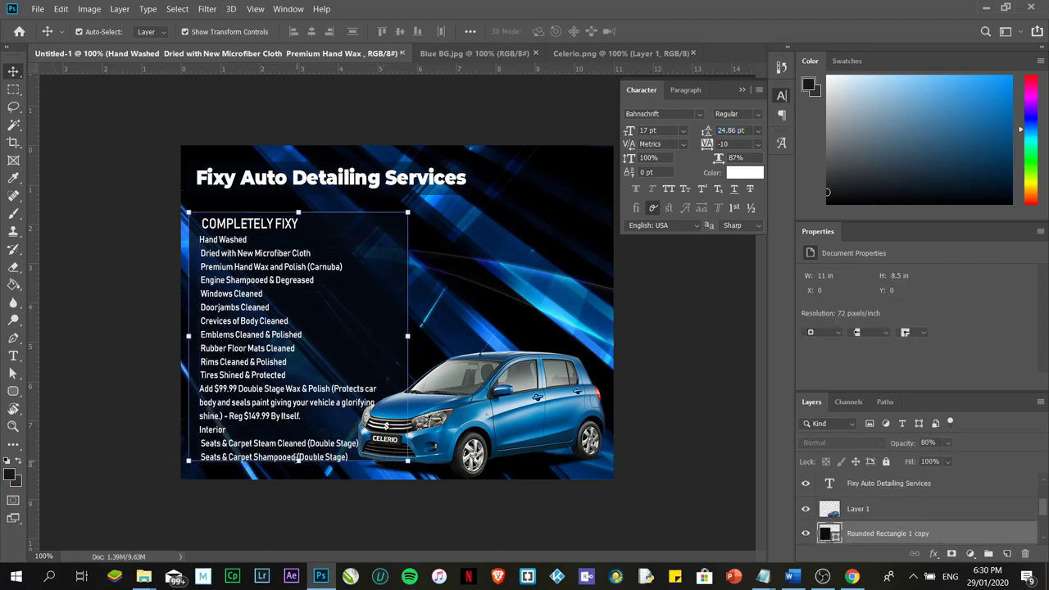
pyautogui.moveTo(297, 460); pyautogui.dragTo(297, 469)
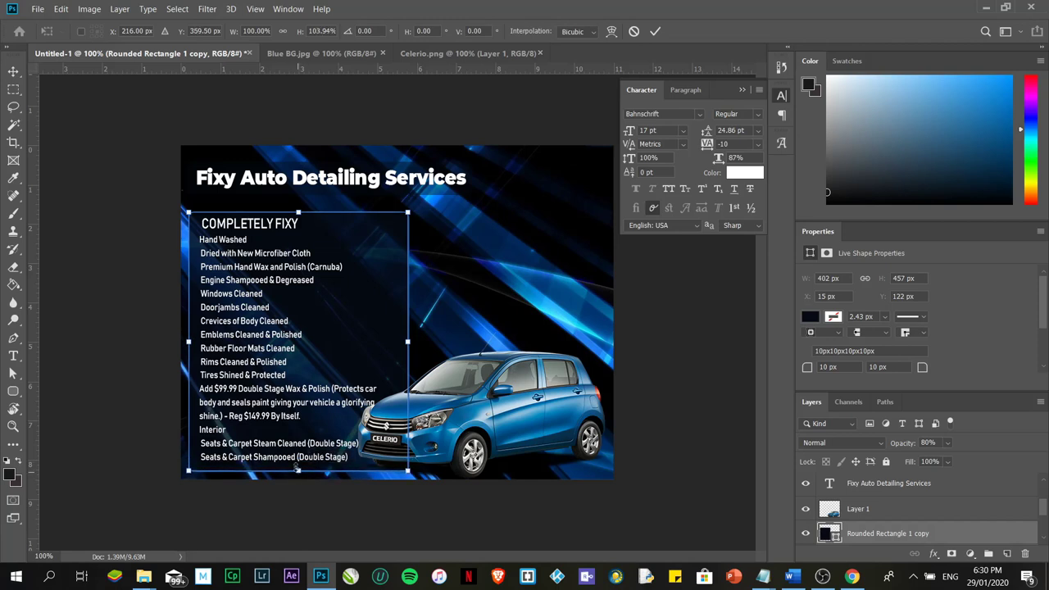
pyautogui.press('Return')
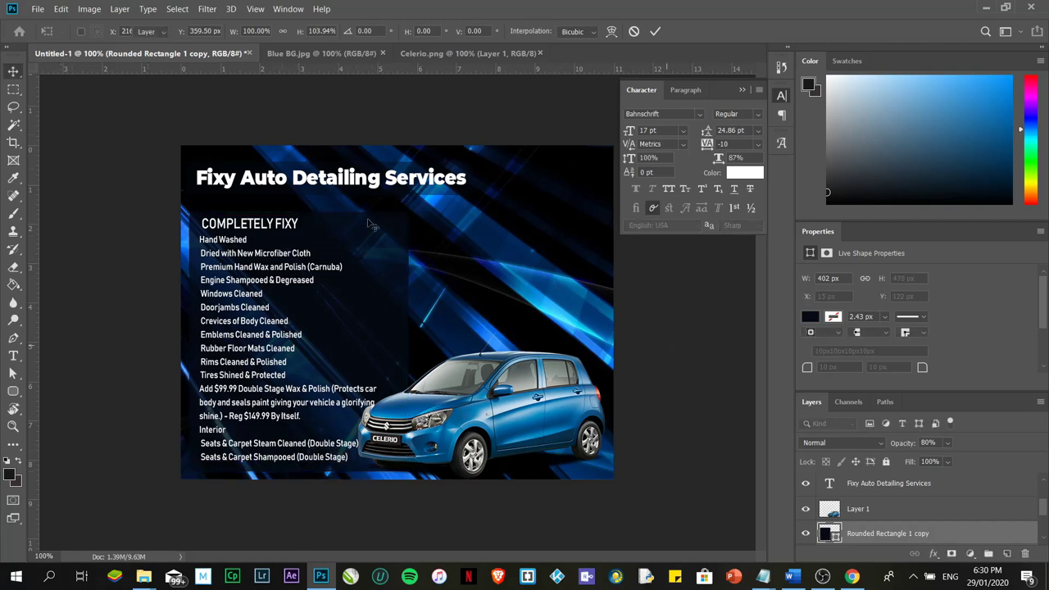
pyautogui.click(52, 274)
# Step: Add a 'Contact Us for Inquiries:' heading with a centred phone number line at upper right
pyautogui.press('t')
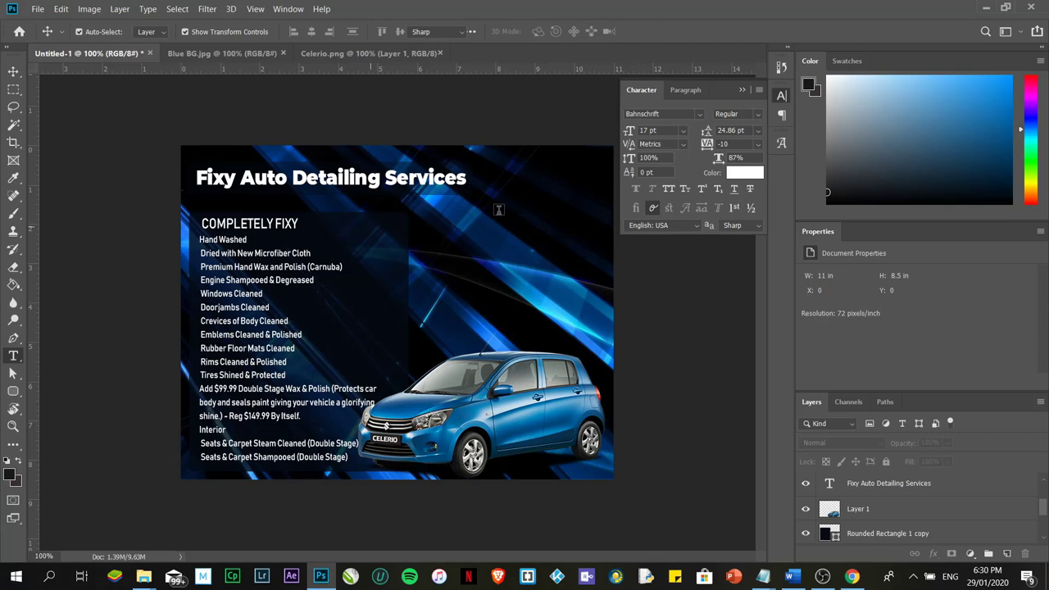
pyautogui.click(458, 223)
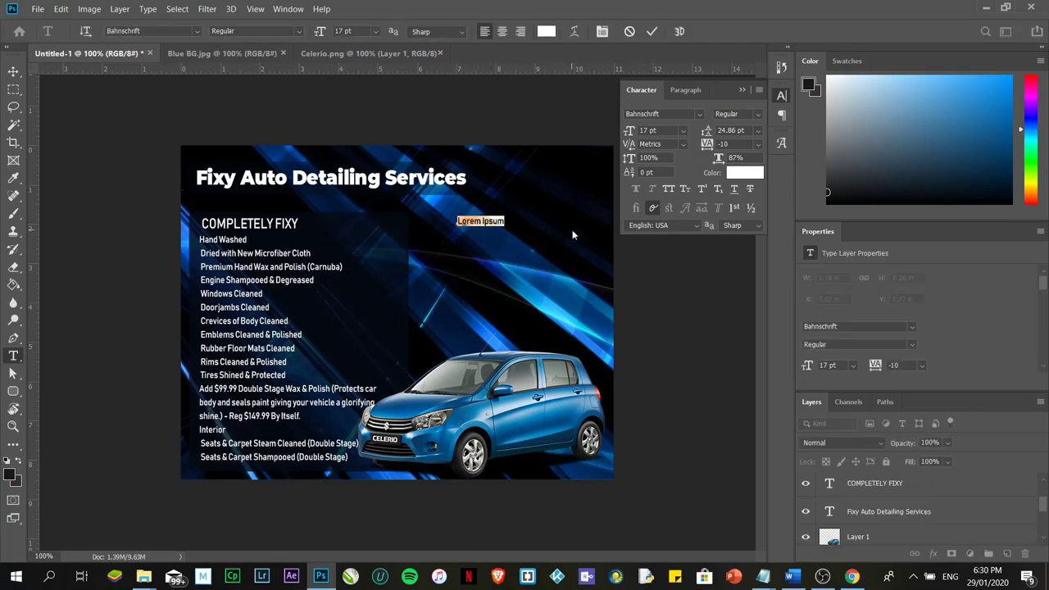
pyautogui.write('Contact Us for Inquiries:')
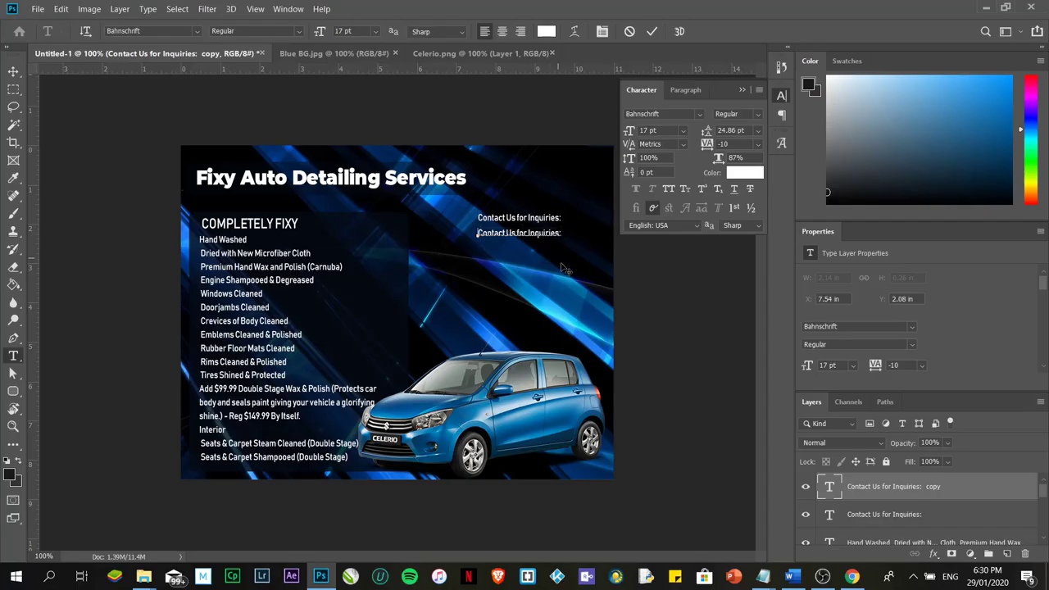
pyautogui.hotkey('ctrl', 'a')
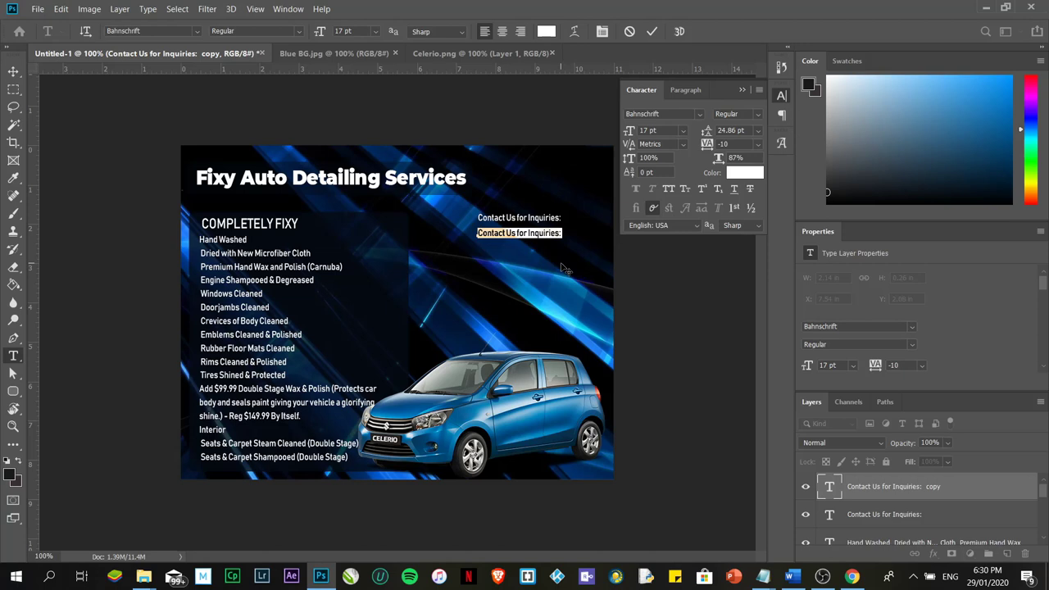
pyautogui.write('09xx - xxxxxxx')
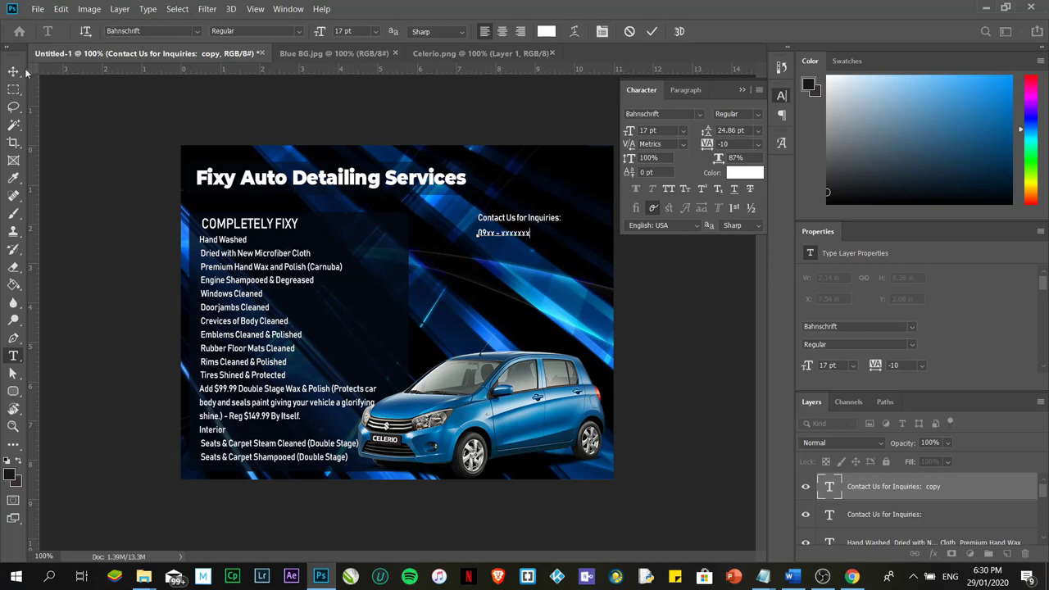
pyautogui.click(13, 71)
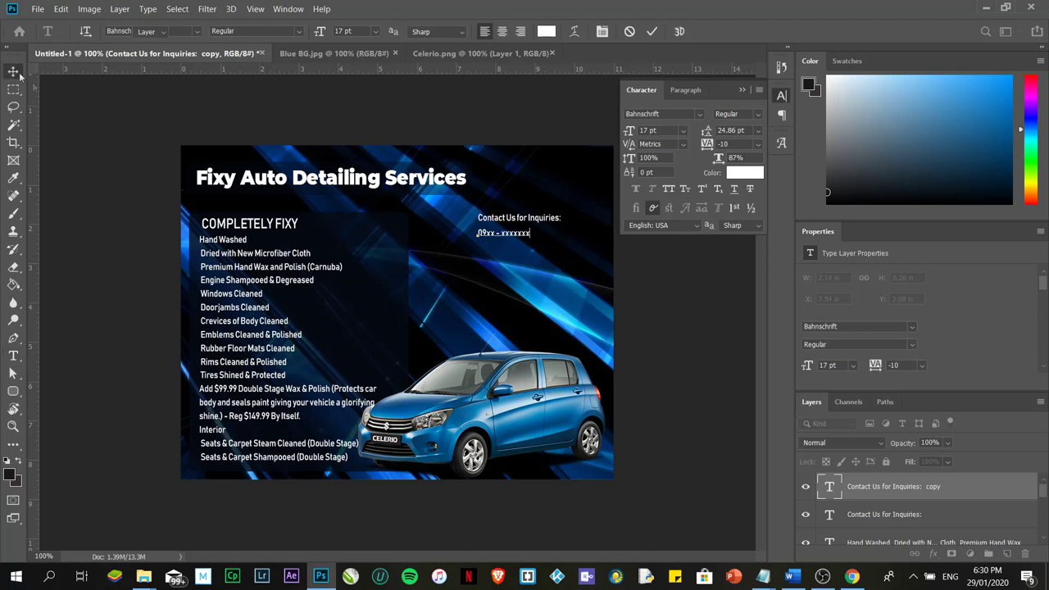
pyautogui.moveTo(524, 233); pyautogui.dragTo(552, 230)
pyautogui.click(628, 294)
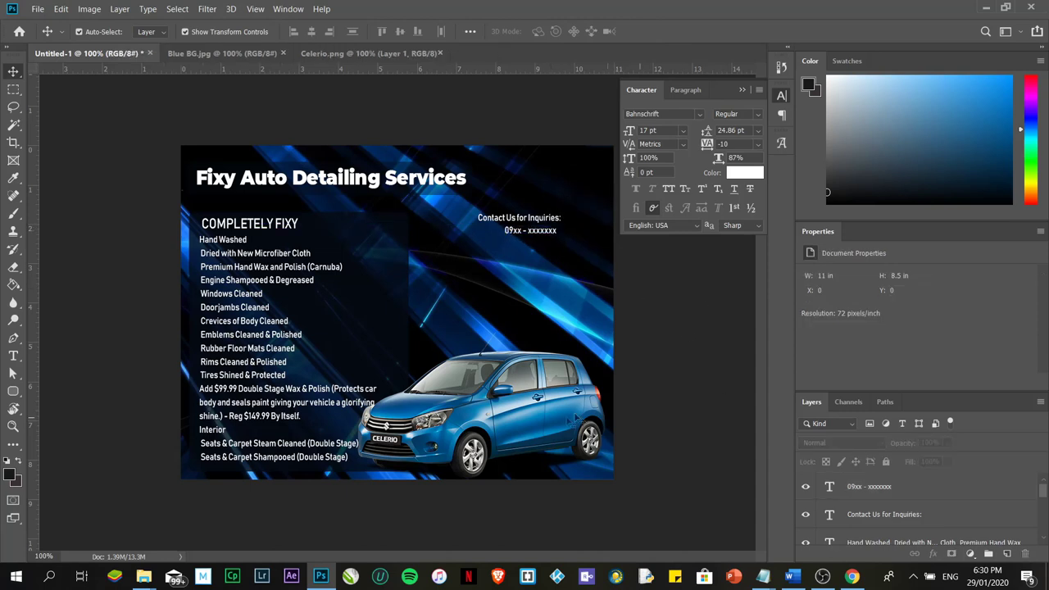
pyautogui.moveTo(534, 416); pyautogui.dragTo(534, 414)
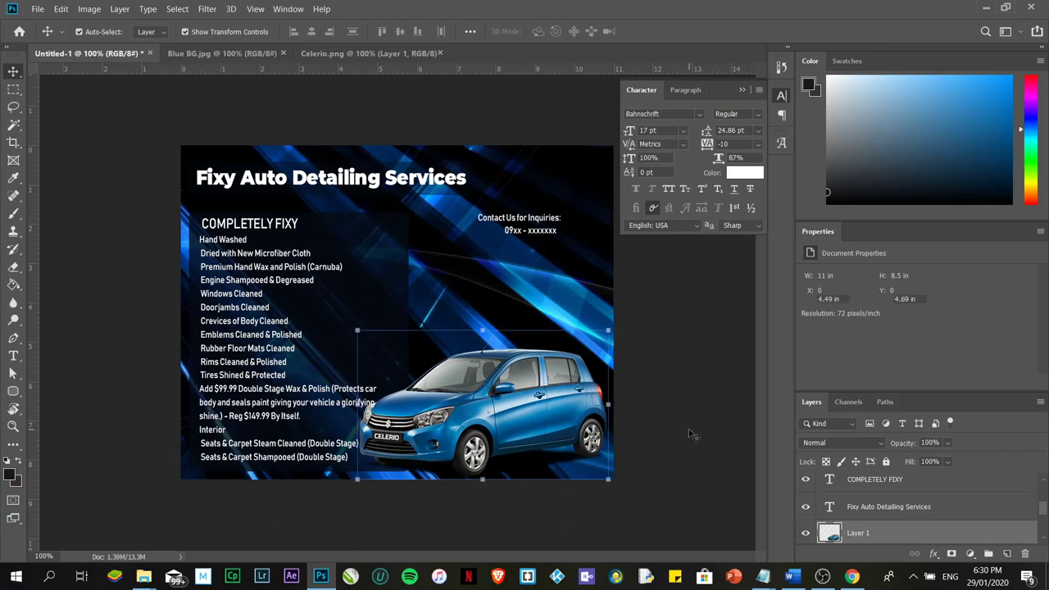
# Step: Nudge the car slightly right and down, then begin saving the poster as a JPEG
pyautogui.click(689, 429)
pyautogui.click(742, 90)
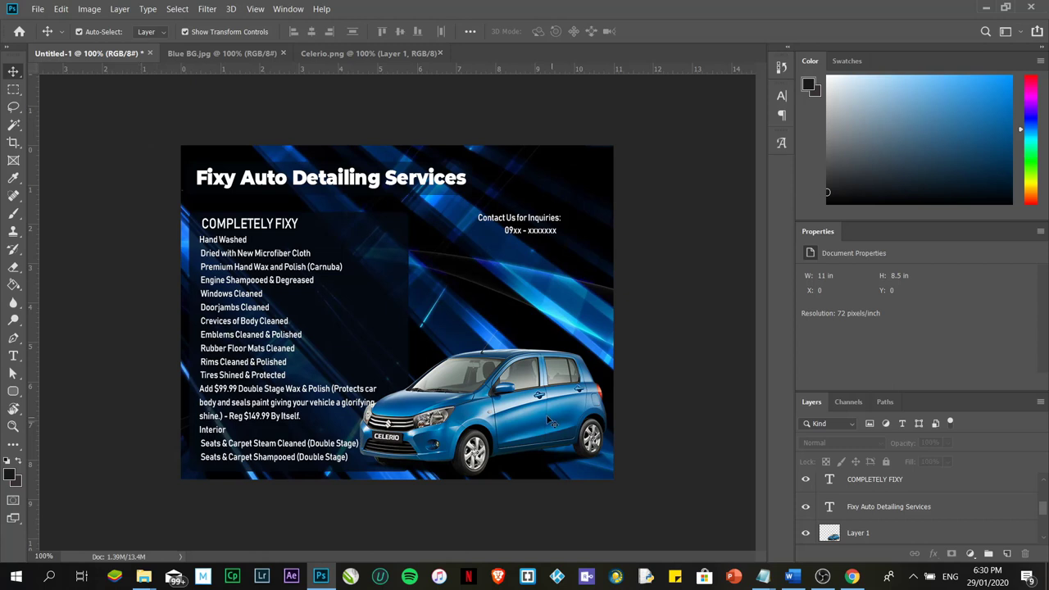
pyautogui.moveTo(545, 416); pyautogui.dragTo(554, 425)
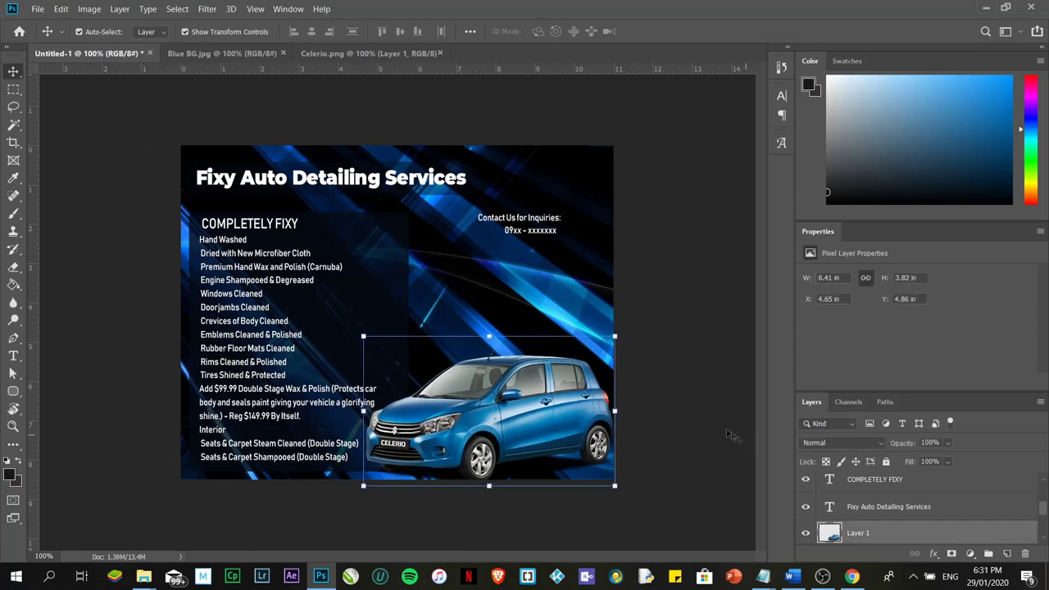
pyautogui.click(38, 9)
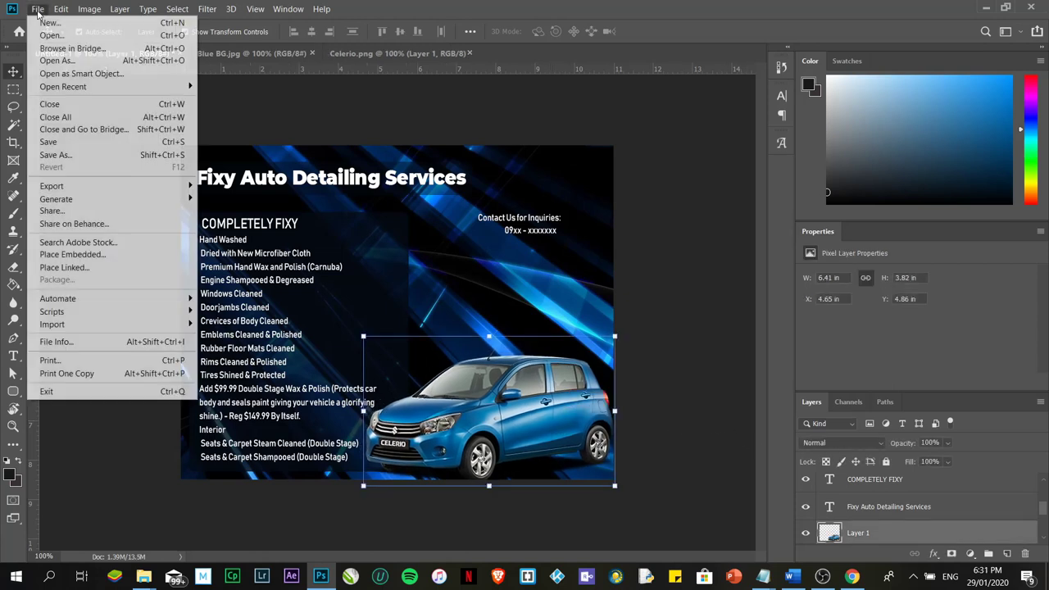
pyautogui.click(54, 155)
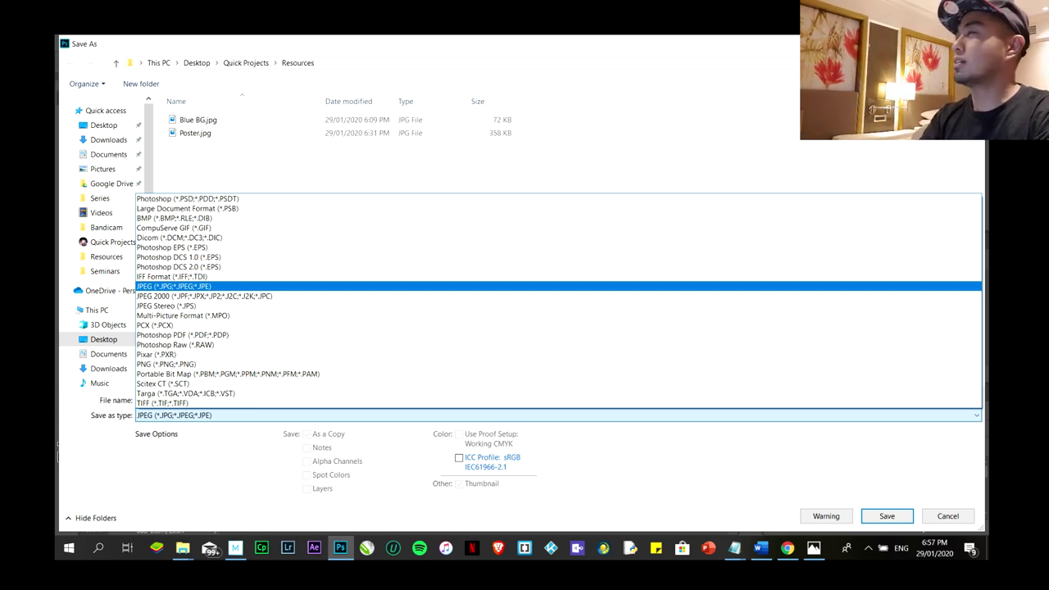
# Step: Confirm the JPEG save type for Poster.jpg in Resources
pyautogui.press('Return')
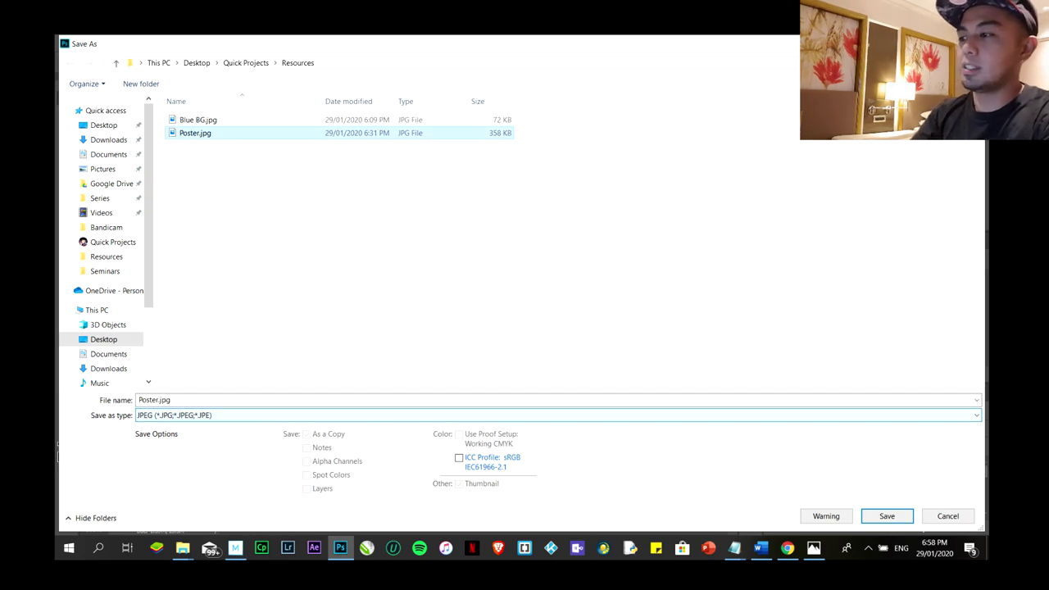